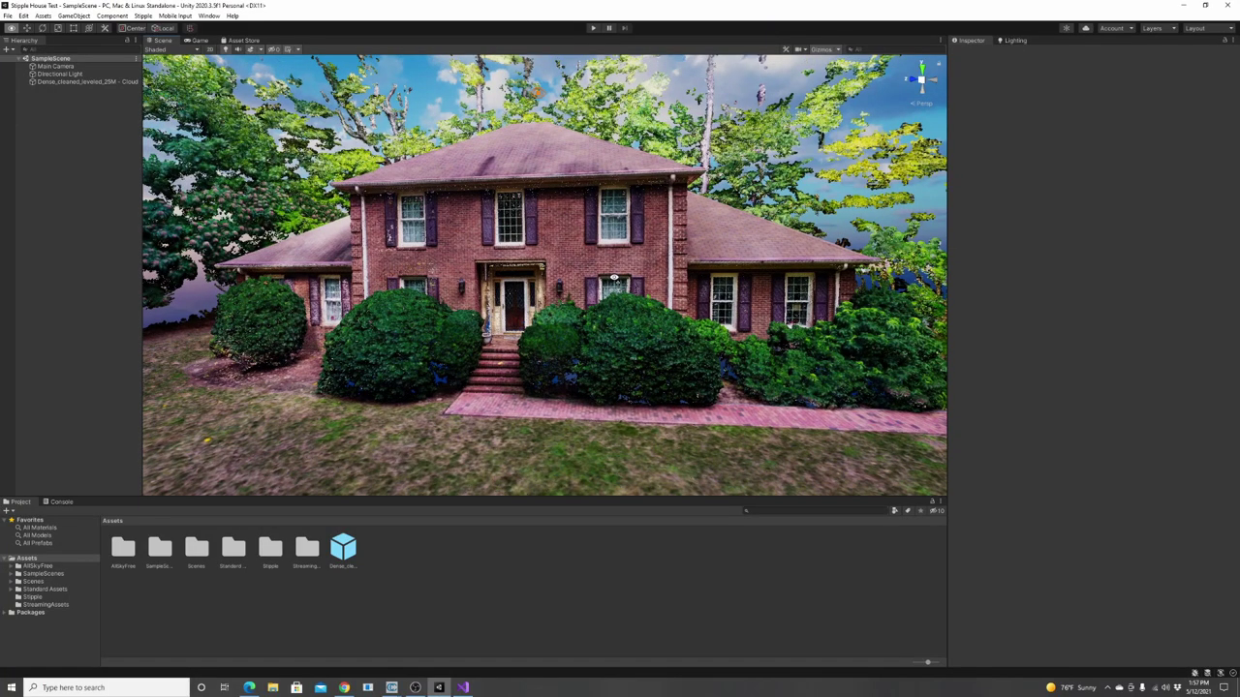
- Examine the components of the Dense_cleaned_leveled_25M - Cloud object and the Main Camera
mouse_move(614, 278)
right_down()
mouse_move(583, 257)
mouse_move(663, 262)
mouse_move(531, 280)
mouse_move(658, 184)
mouse_move(626, 278)
right_up()
click(121, 82)
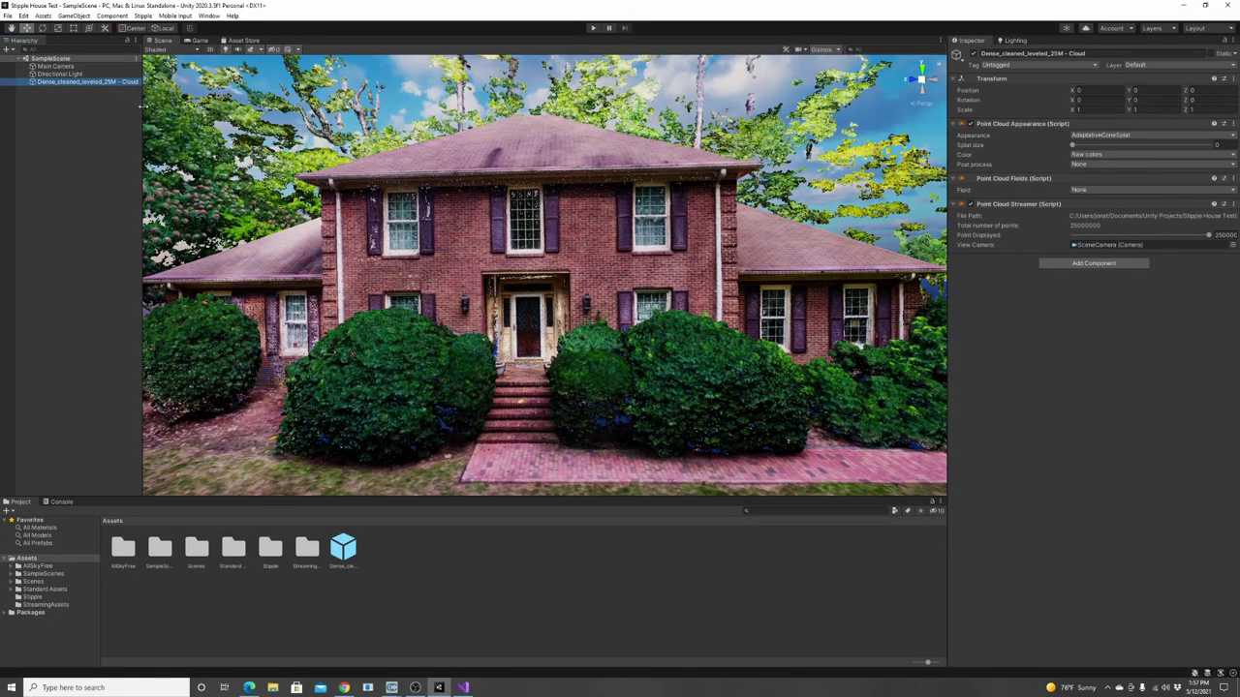
click(58, 66)
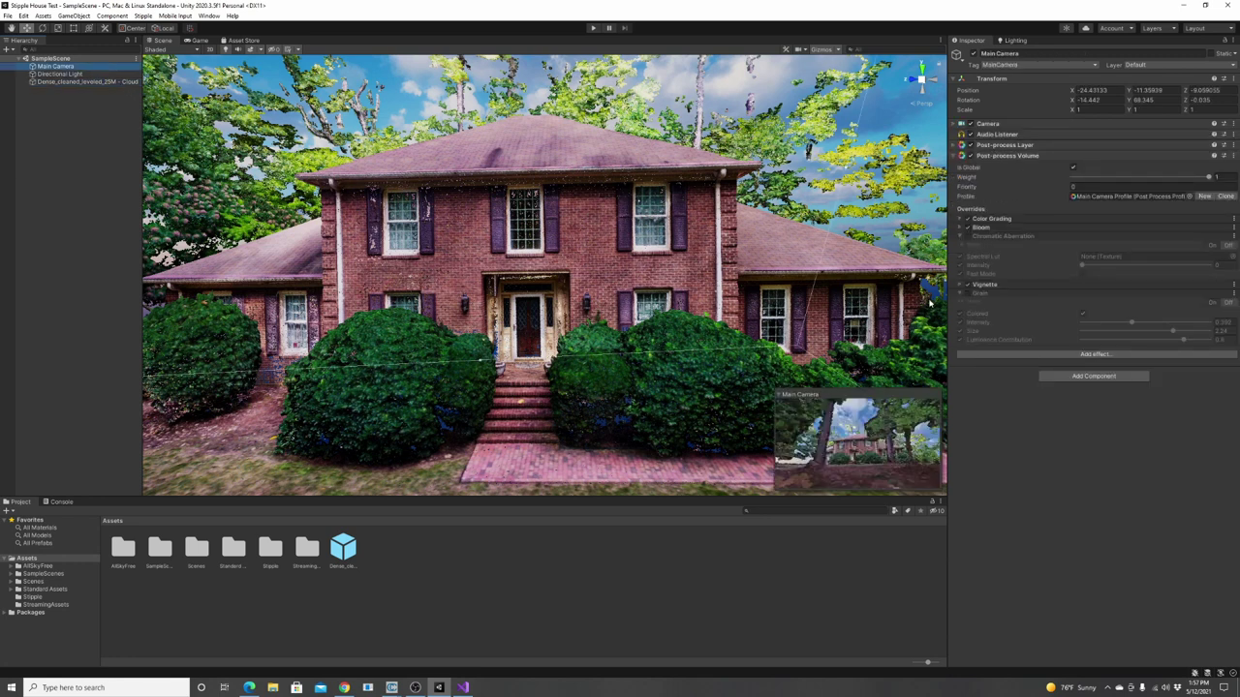
click(87, 81)
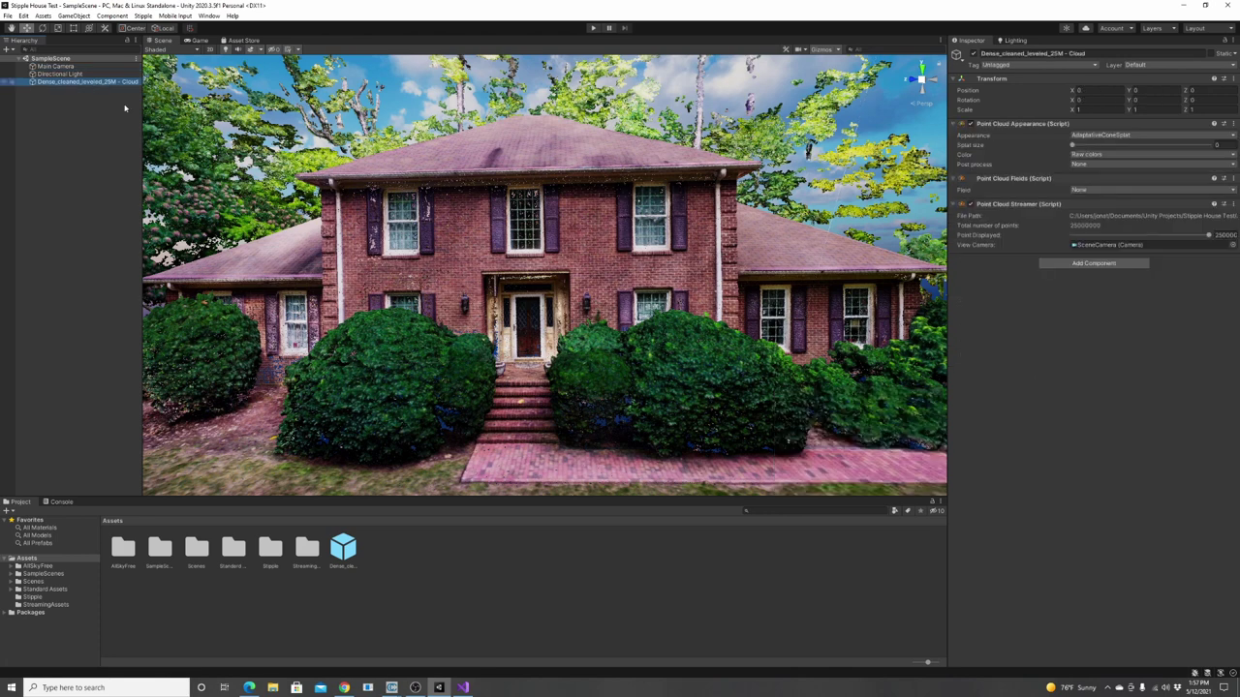
right_drag(502, 232, 527, 217)
- Run the scene to preview the house through the Main Camera, stop it, and view the house from the front
click(594, 28)
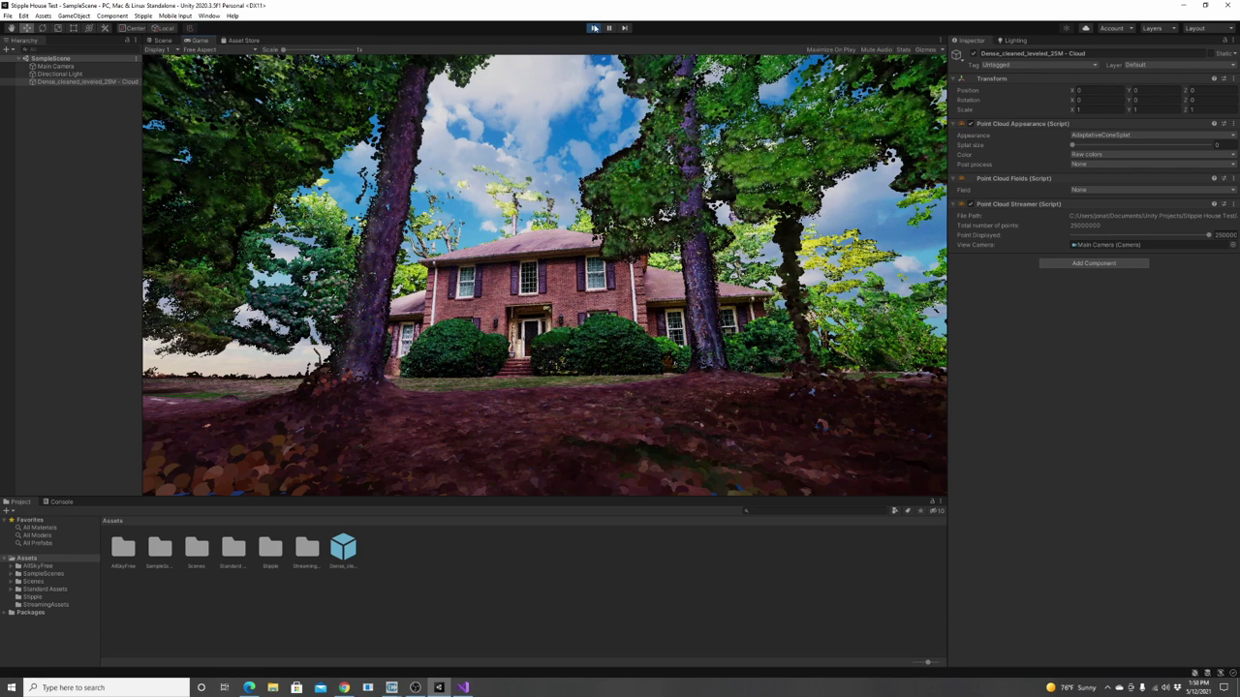
click(592, 30)
alt+drag(519, 172, 465, 188)
right_drag(465, 188, 521, 181)
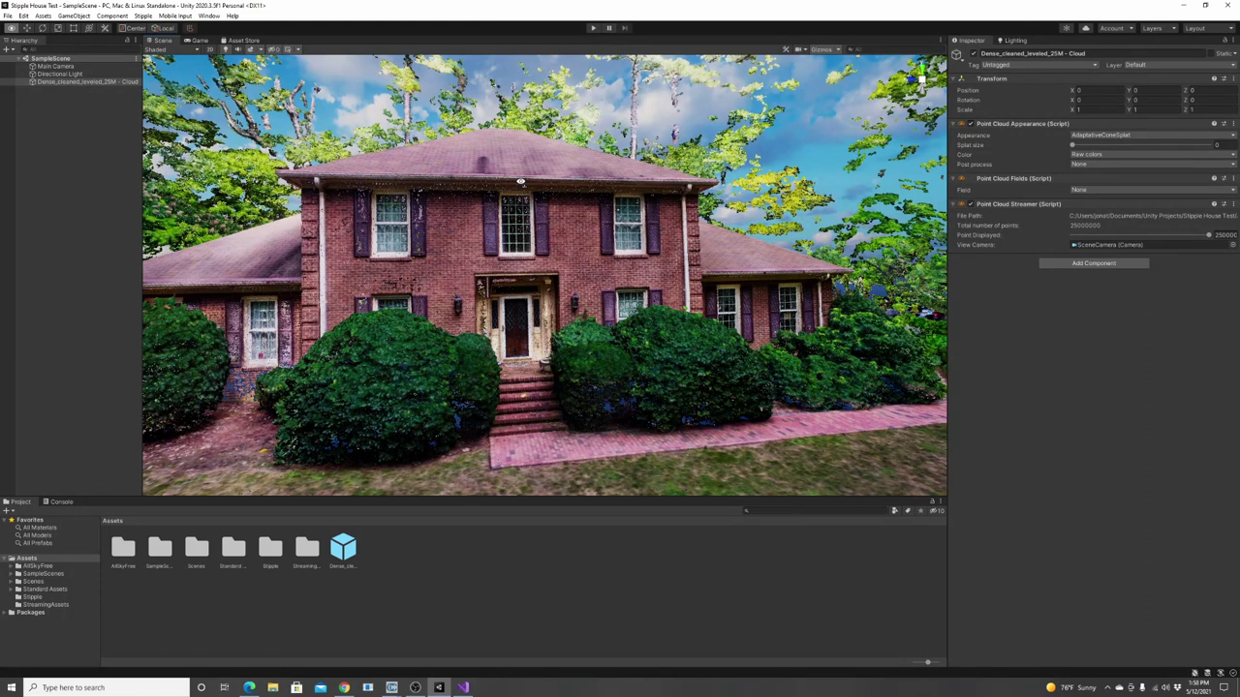
right_drag(521, 181, 521, 185)
- Switch to the browser and search the Unity Asset Store for "standard assets"
click(343, 687)
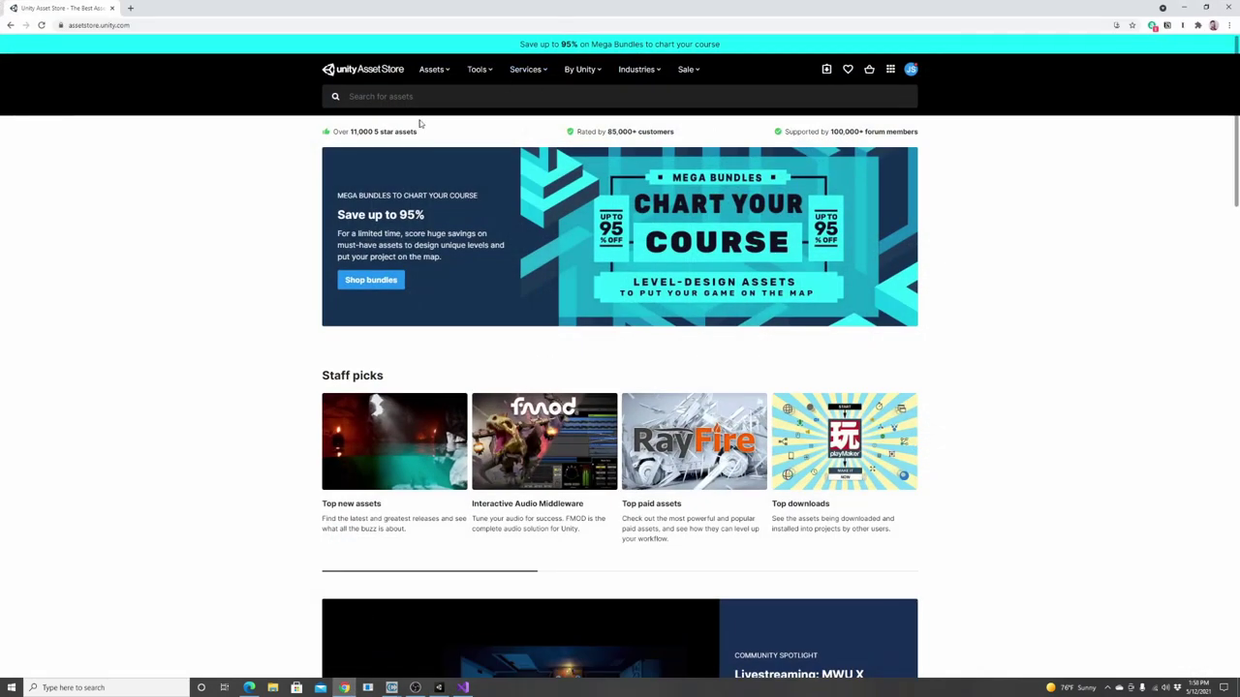
click(437, 96)
text(star)
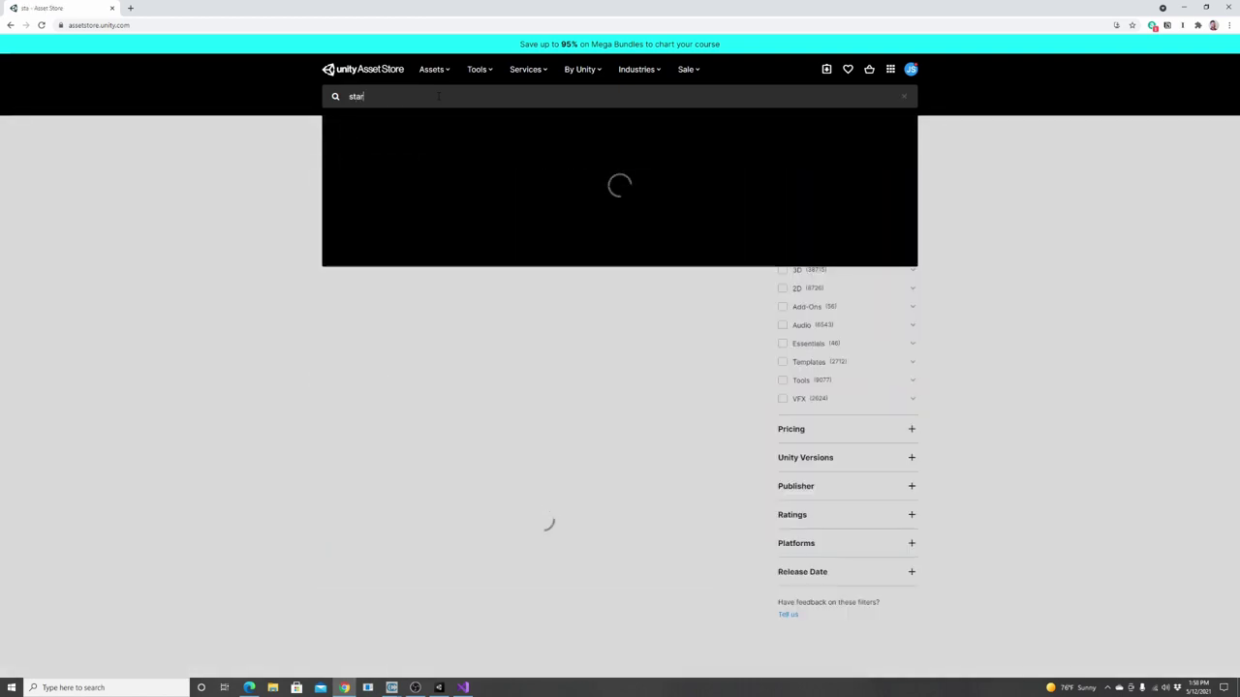
key(BackSpace)
text(ndard)
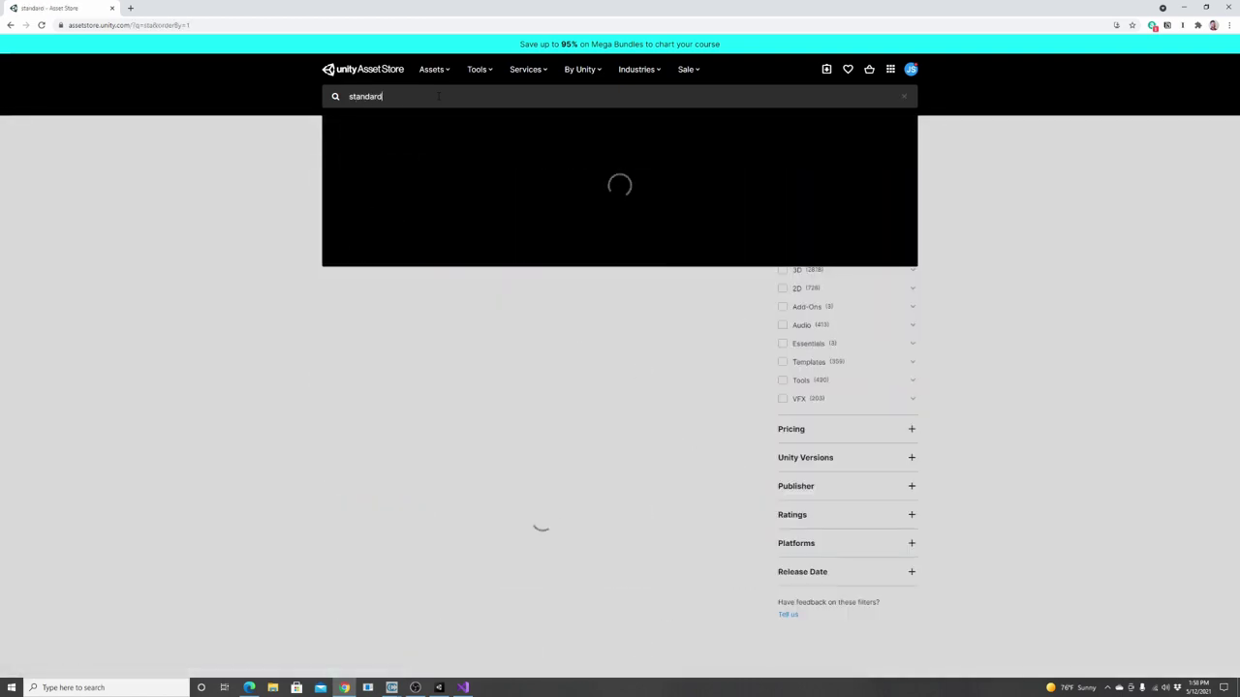
key(Down)
key(Down)
key(Return)
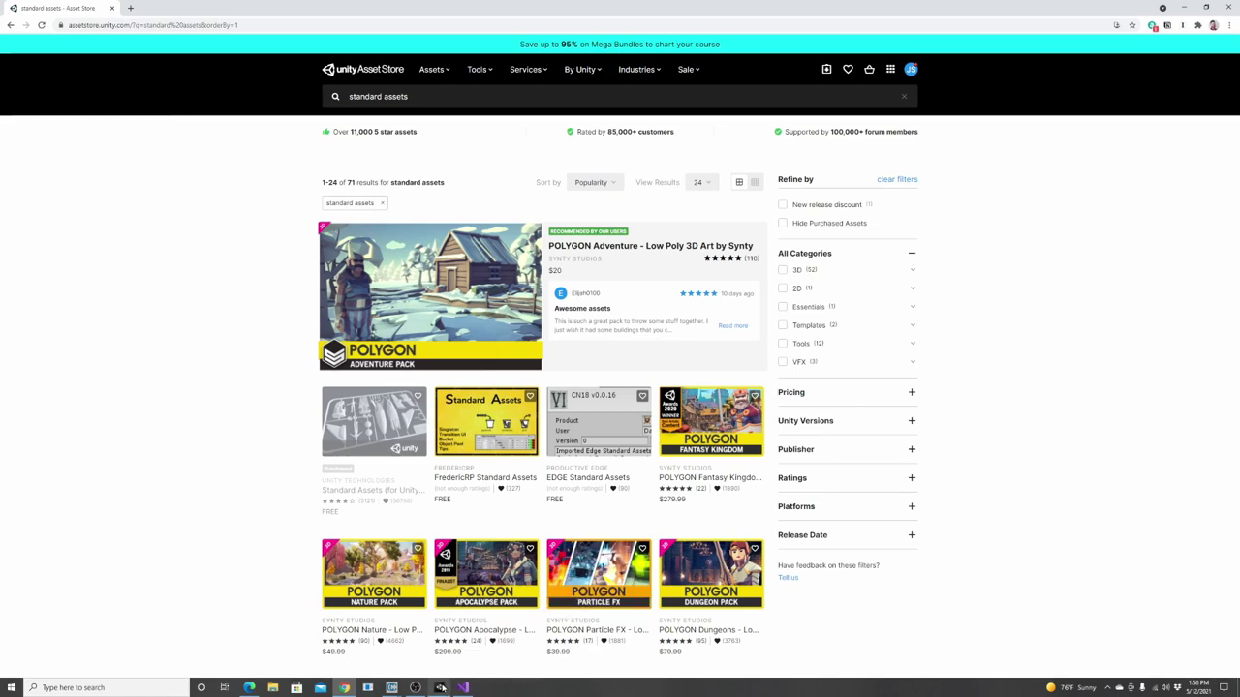
- Return to Unity, show the contents of the project's Standard Assets folder, and close the Package Manager
click(1189, 7)
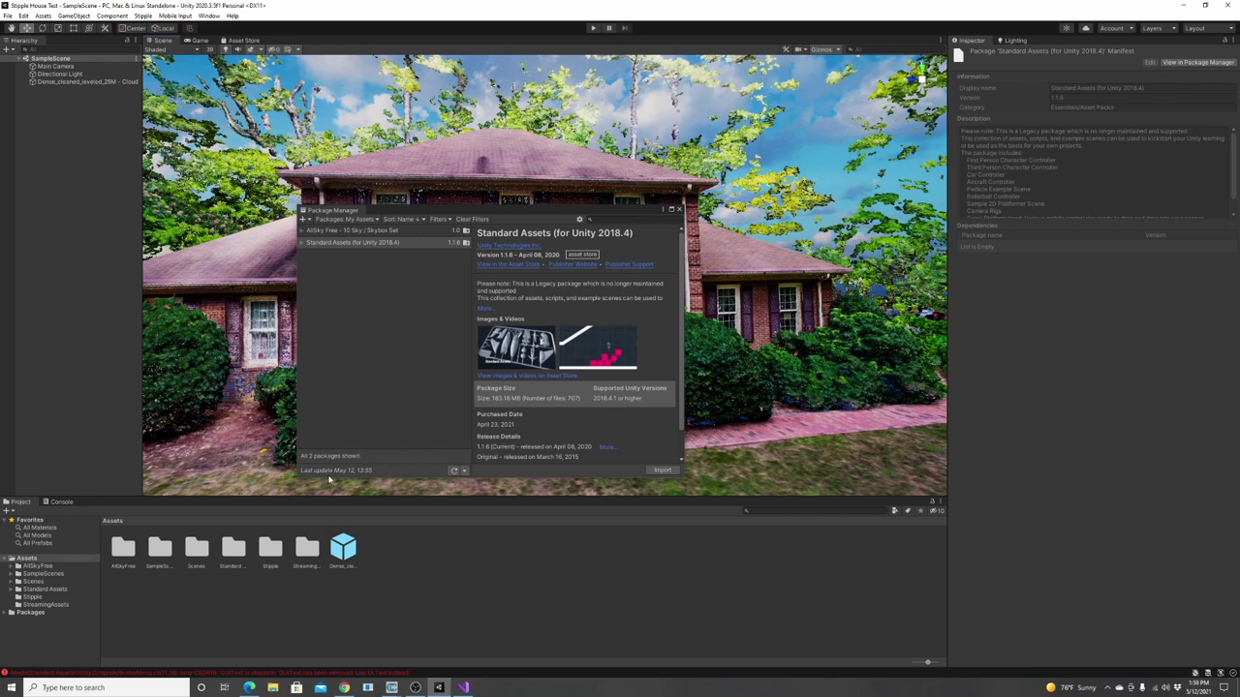
click(49, 605)
click(45, 589)
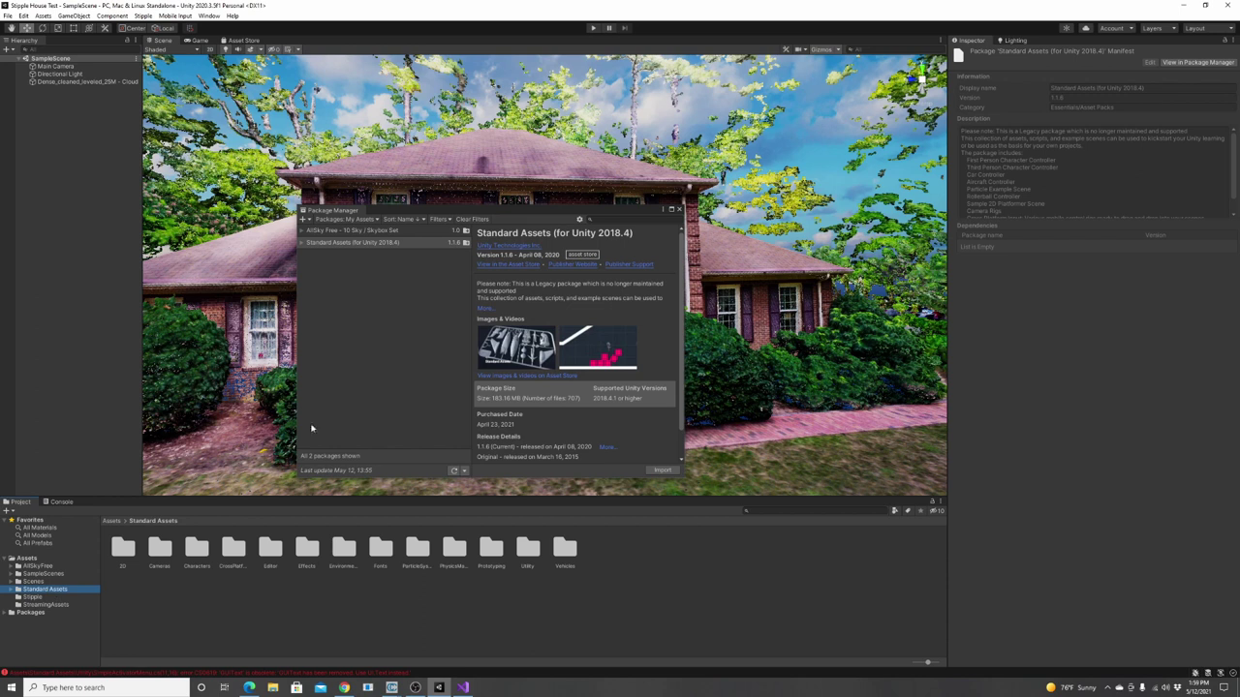
click(680, 209)
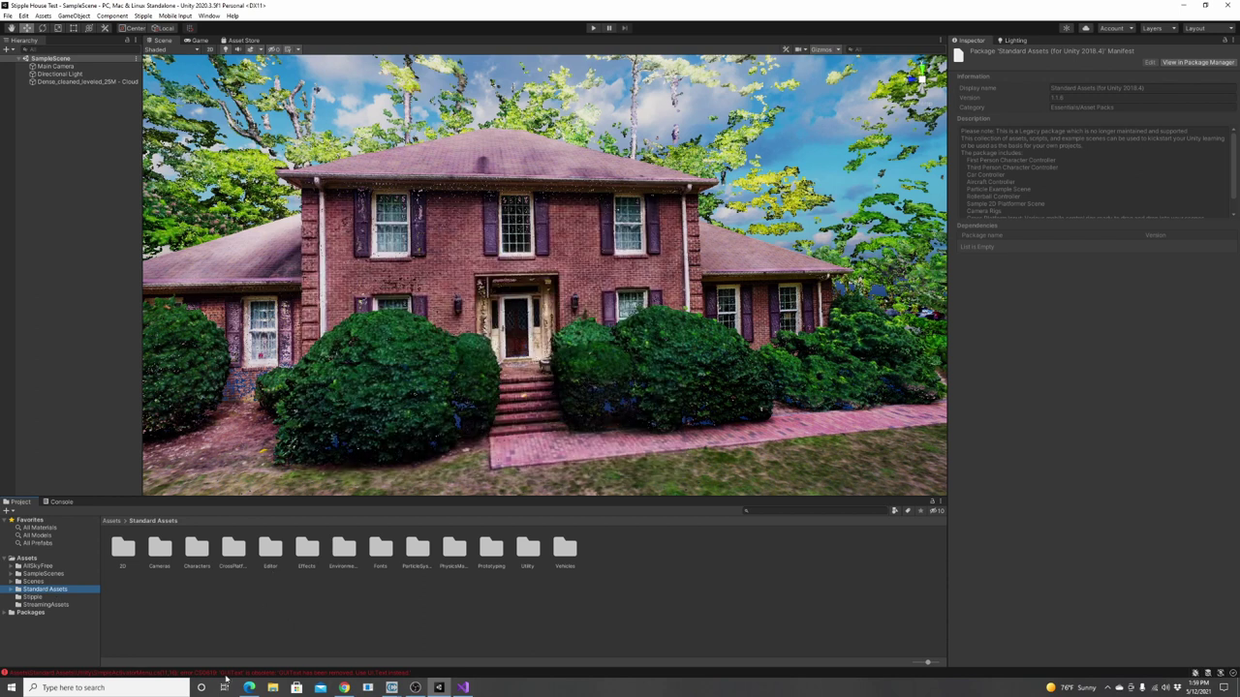
- Open SimpleActivatorMenu.cs from the console's GUIText error and add "using UnityEngine.UI;" below "using UnityEngine;"
click(61, 502)
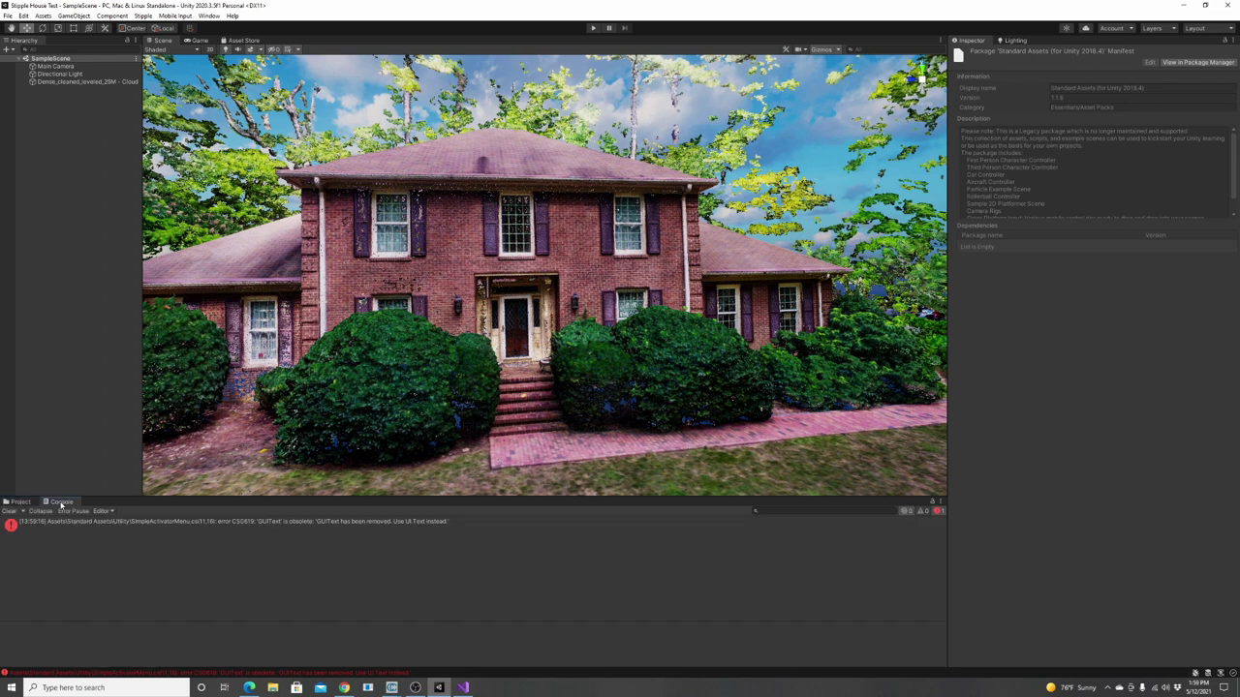
double_click(283, 524)
click(121, 67)
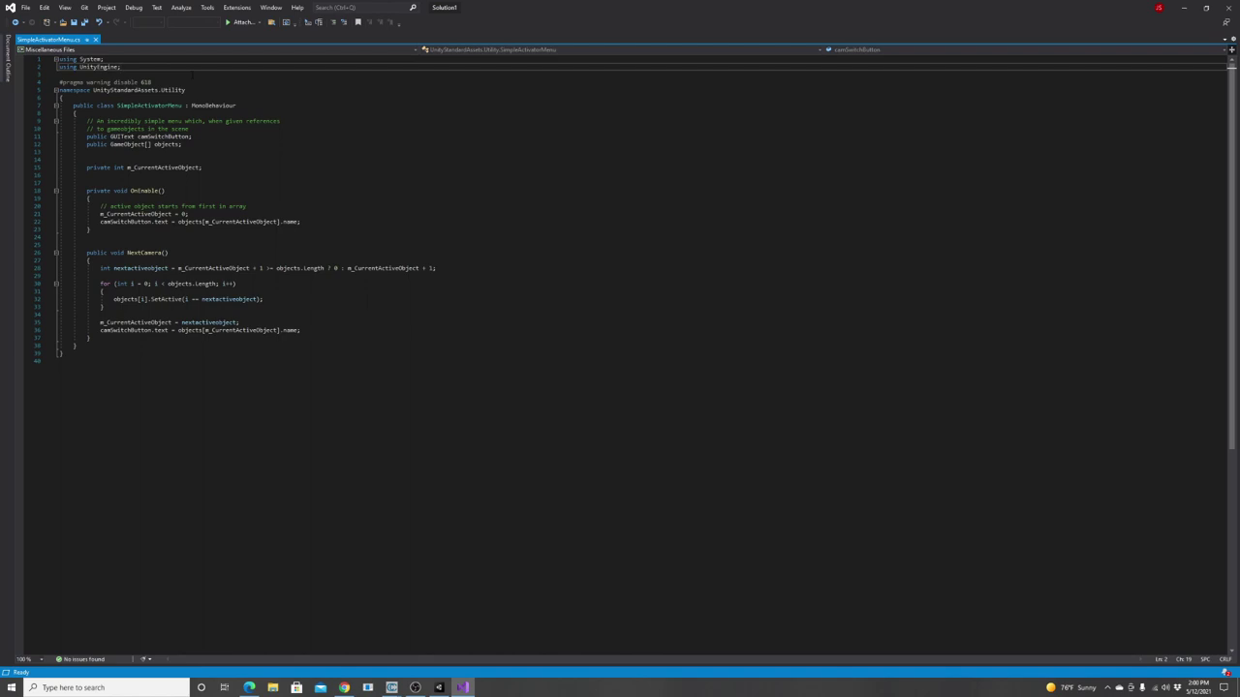
key(Return)
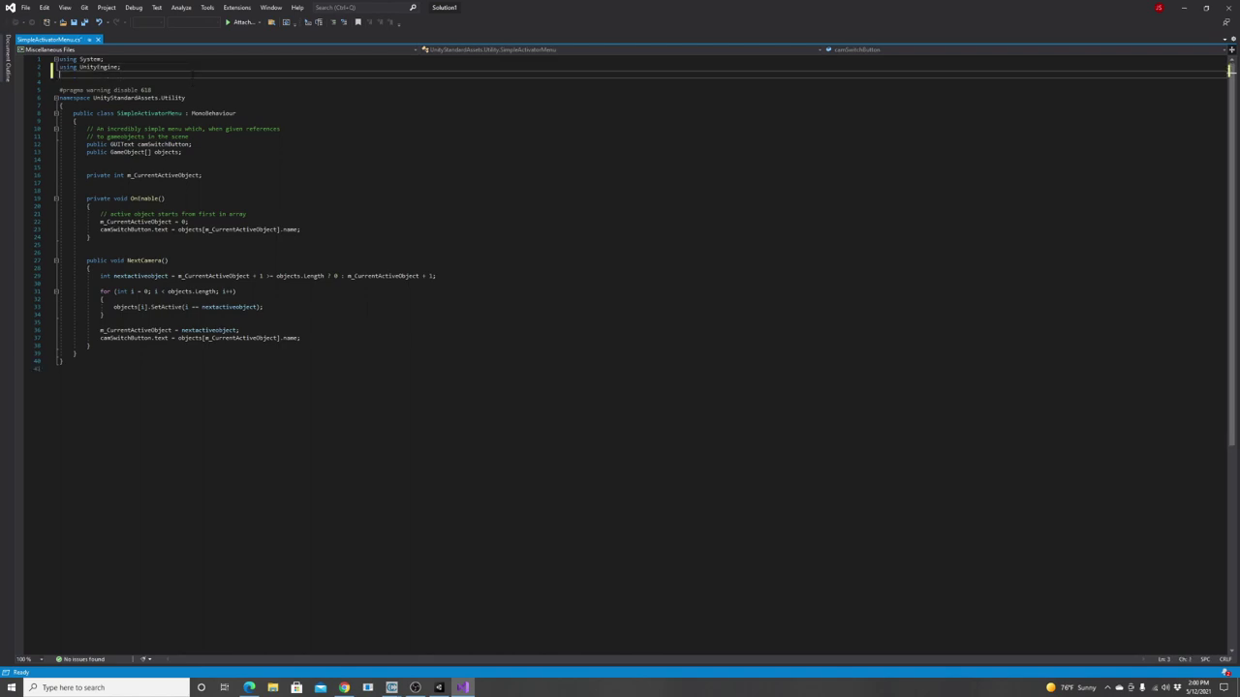
text(using Unity)
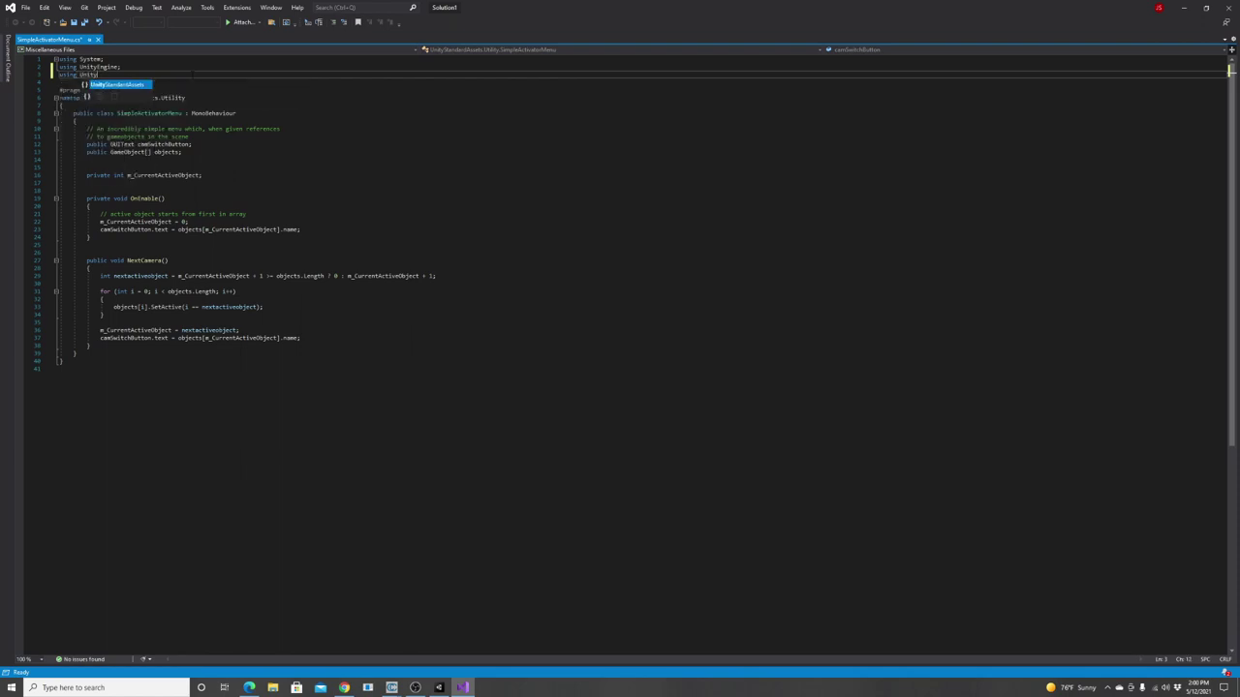
text(Enin)
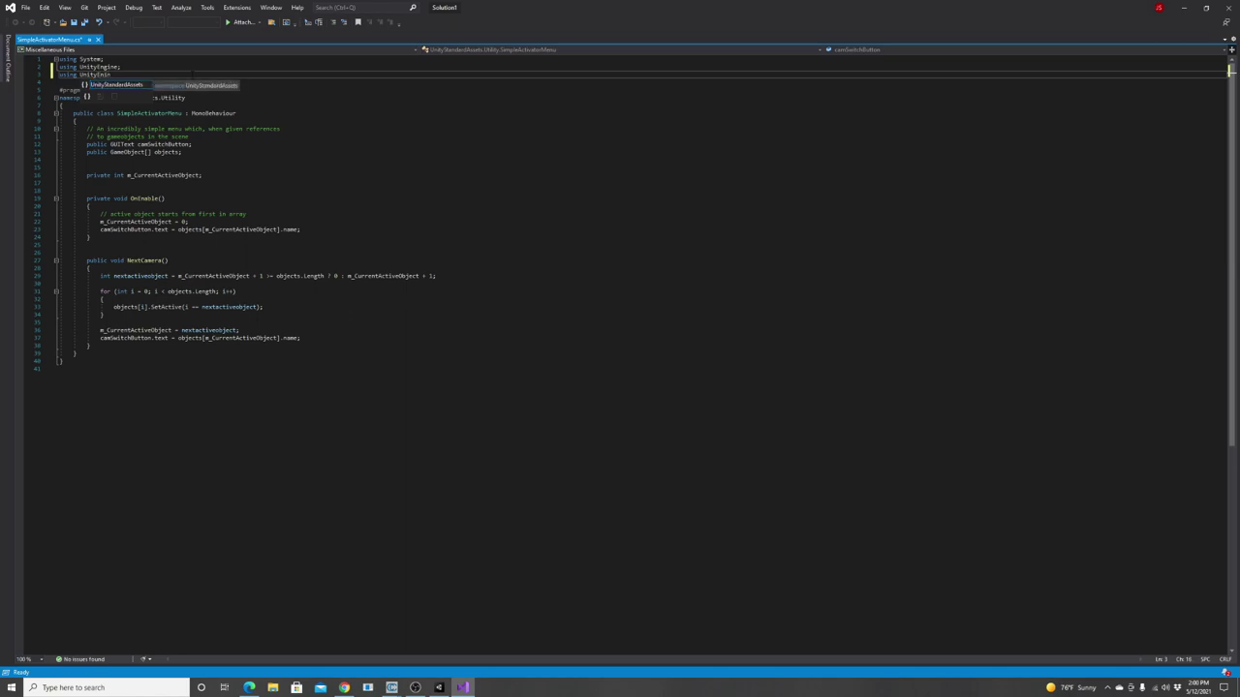
text(in.UI)
key(Left)
key(Left)
key(Left)
text(e)
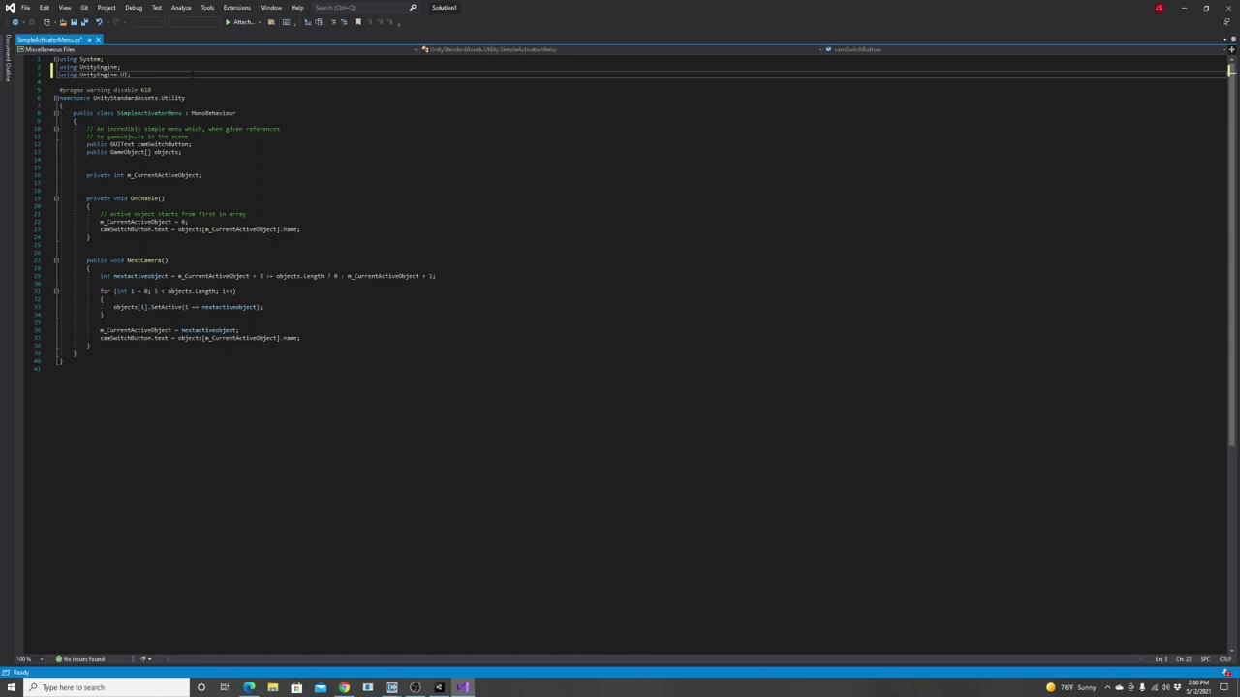
- Change the declared type of camSwitchButton to Text and save the script
click(111, 143)
key(BackSpace)
key(BackSpace)
key(BackSpace)
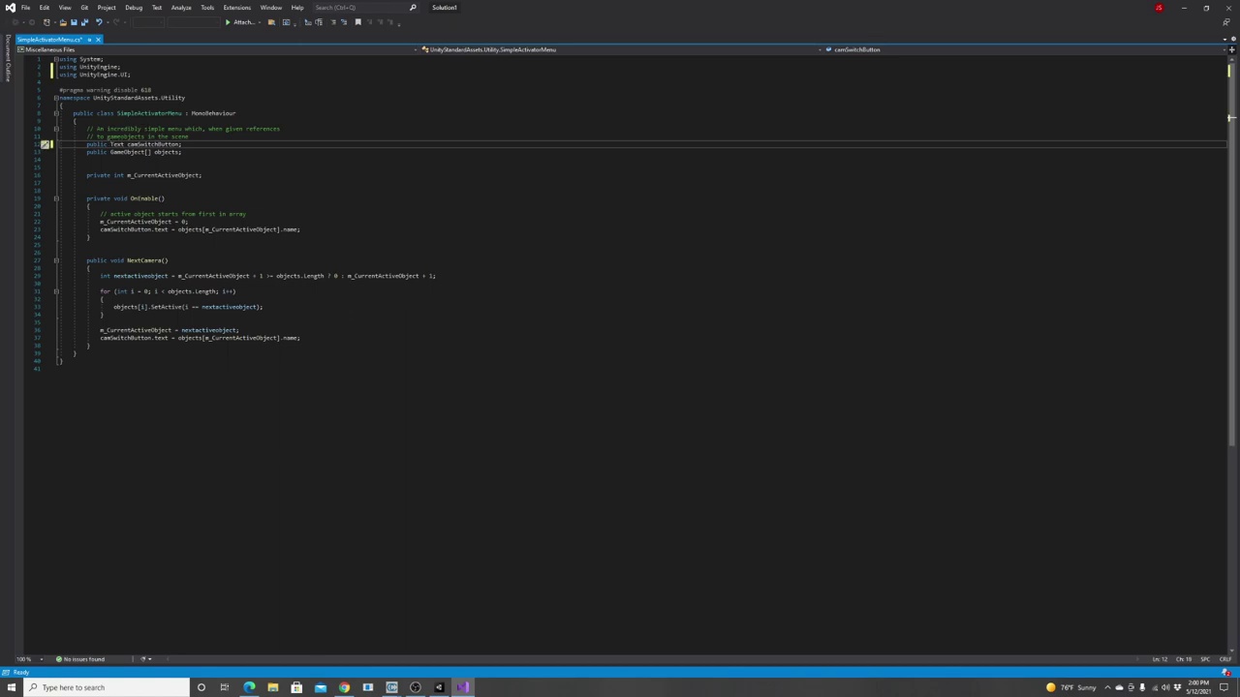
key(ctrl+s)
- Switch back to Unity and open the Prefabs folder of FirstPersonCharacter under Standard Assets > Characters
click(438, 688)
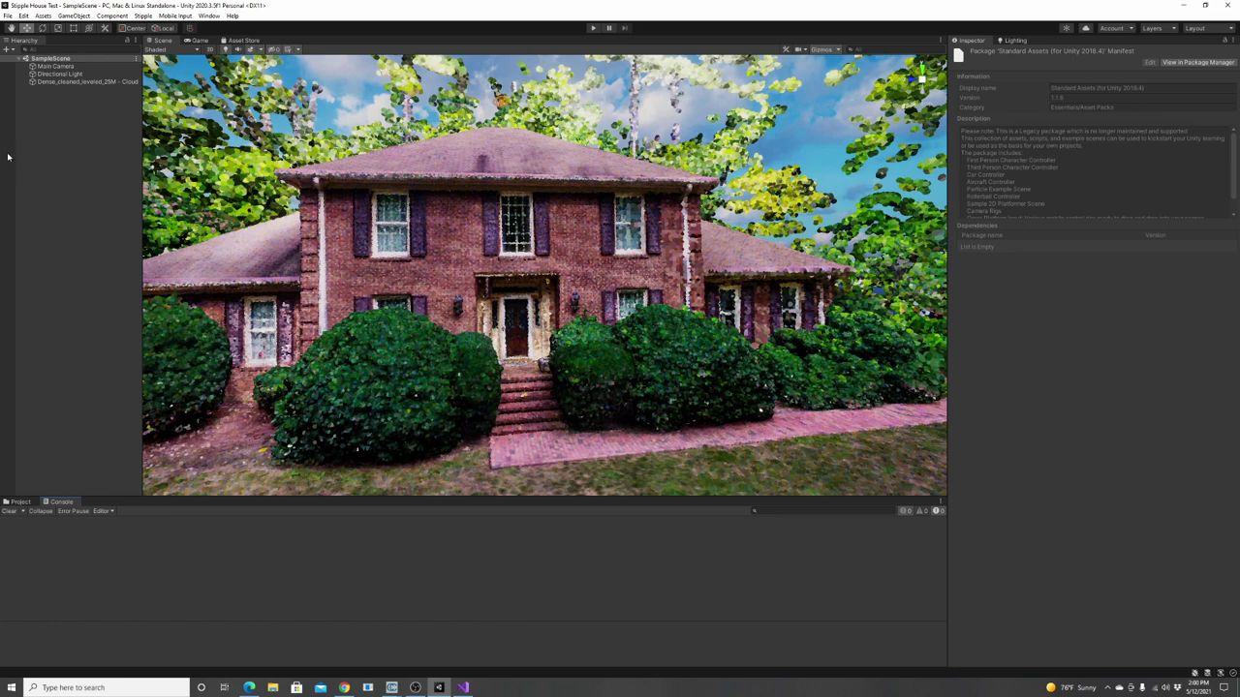
click(17, 502)
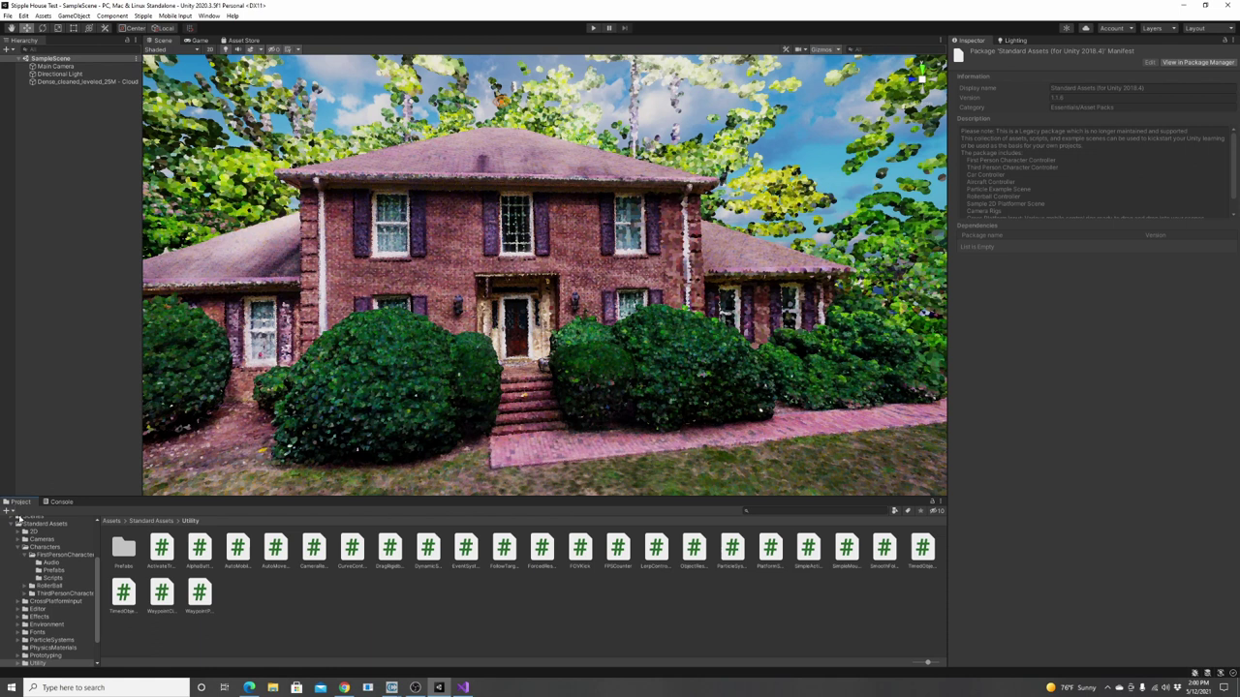
click(29, 549)
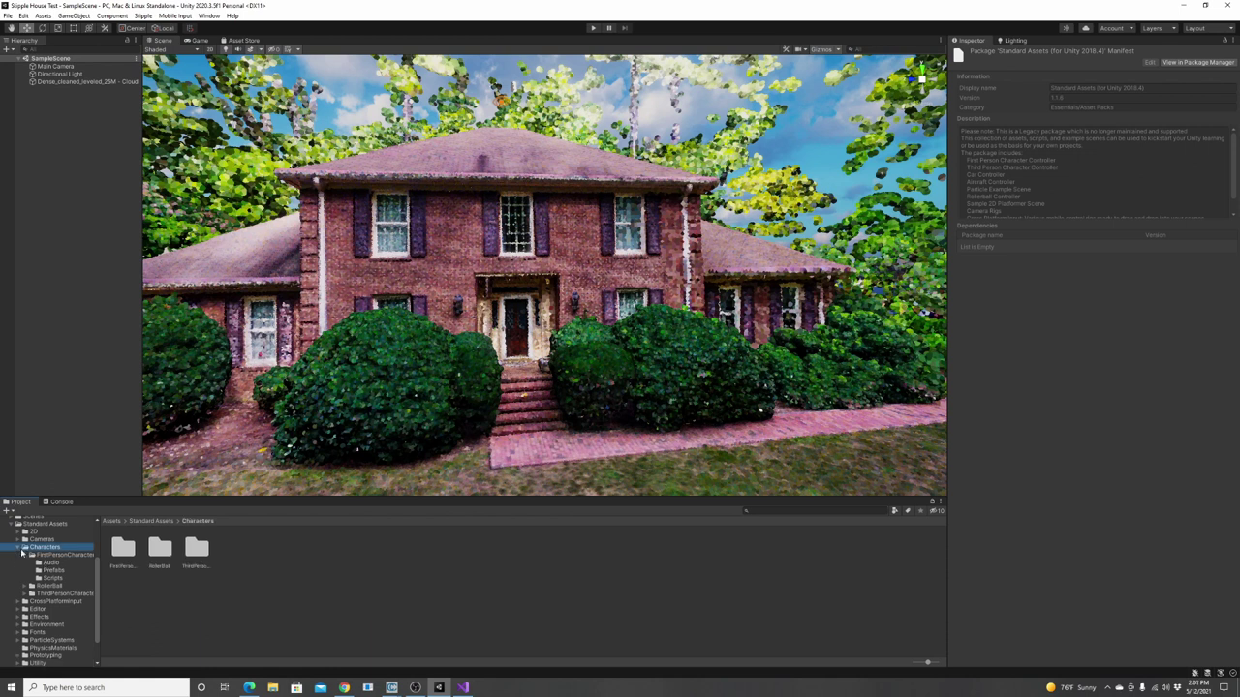
scroll(20, 541, up, 1)
click(38, 552)
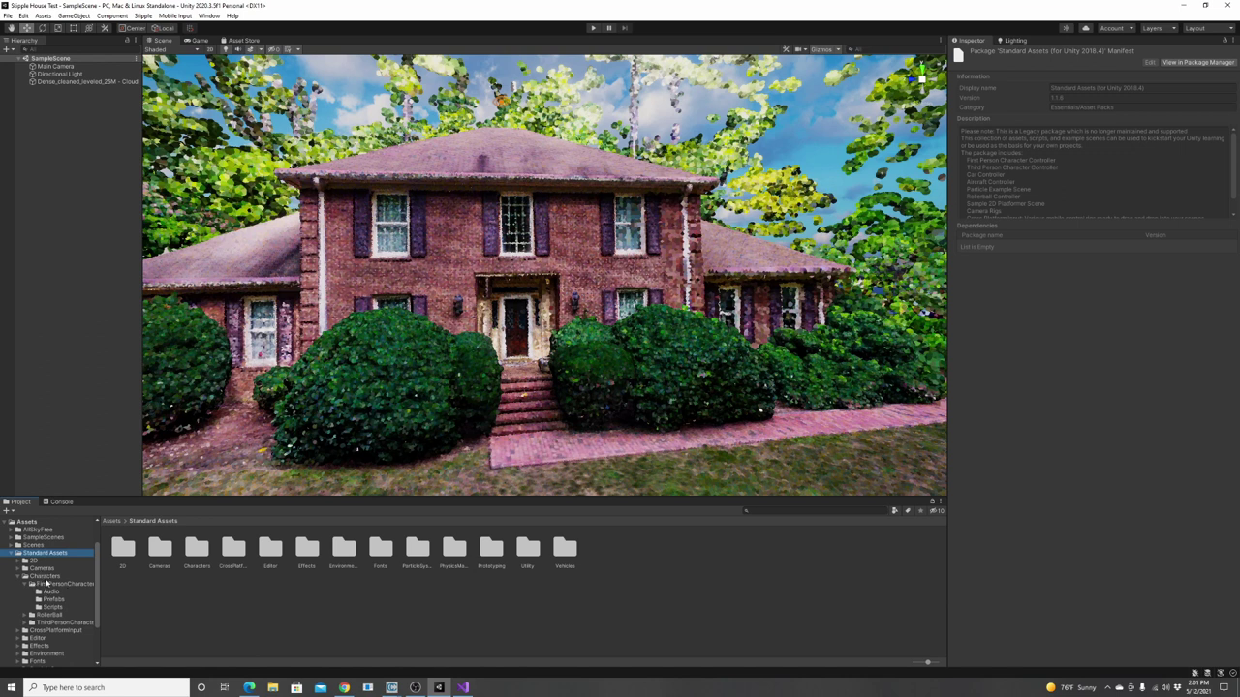
click(46, 576)
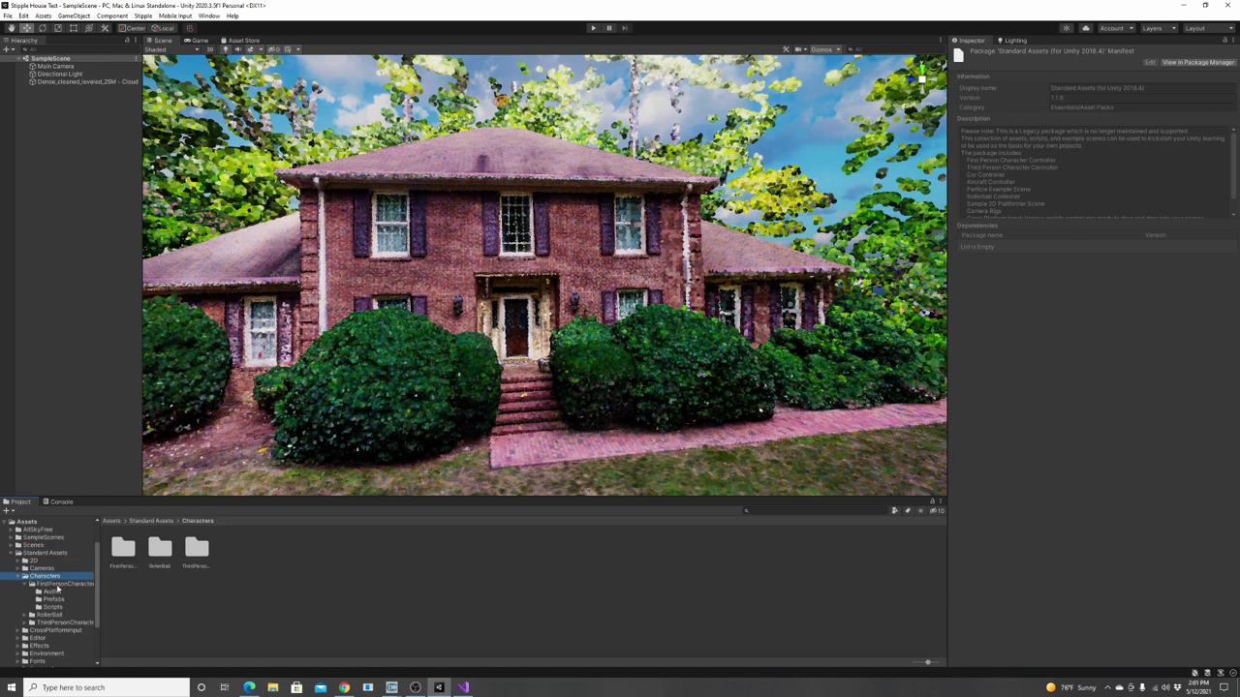
click(58, 585)
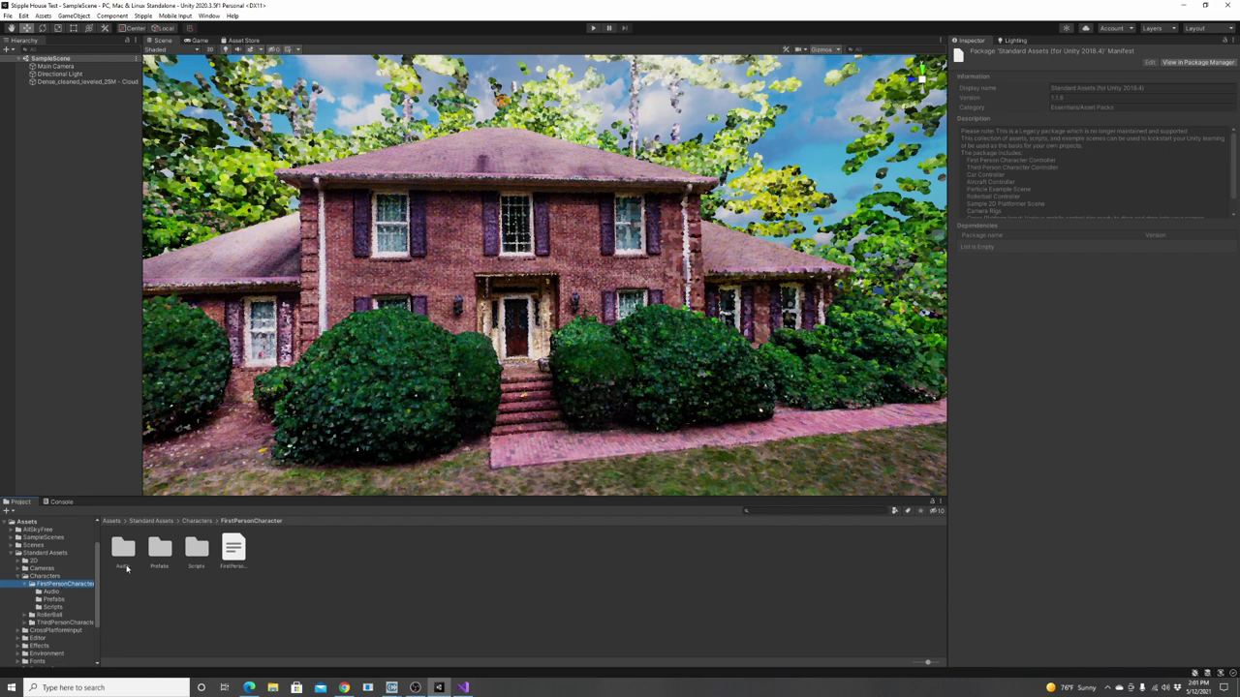
double_click(159, 549)
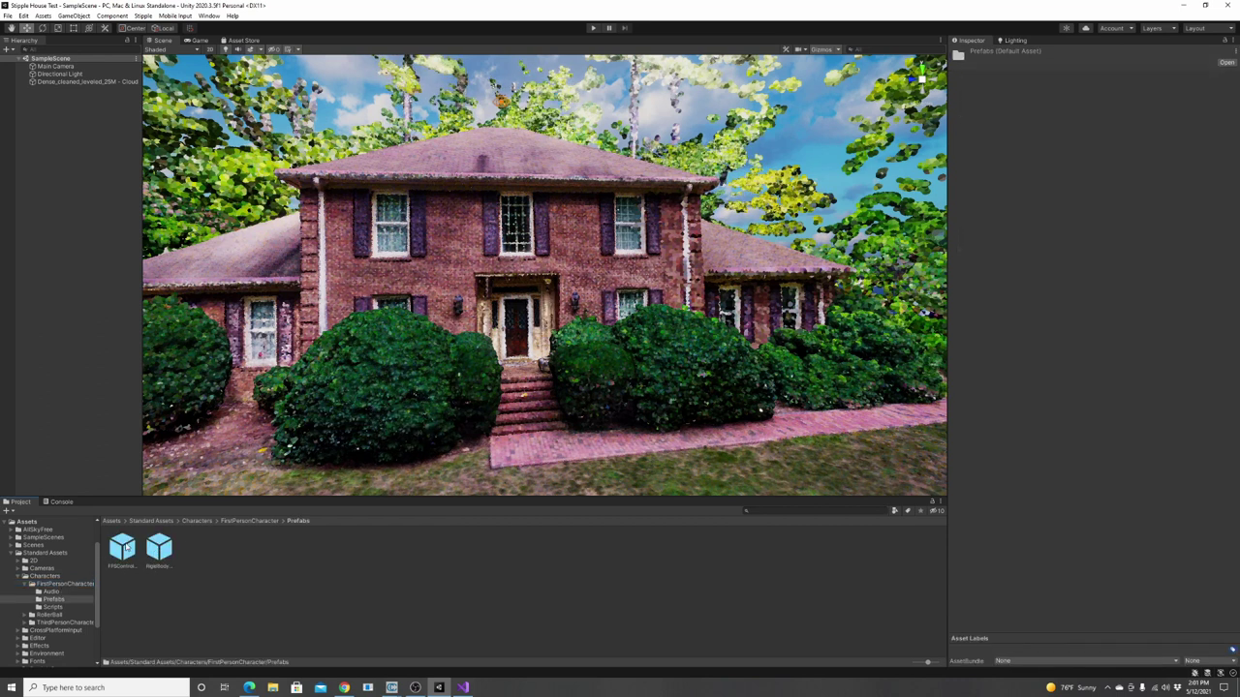
- Place the FPSController prefab in the scene near the house's front steps and delete the Main Camera
drag(123, 548, 529, 381)
right_drag(530, 379, 544, 439)
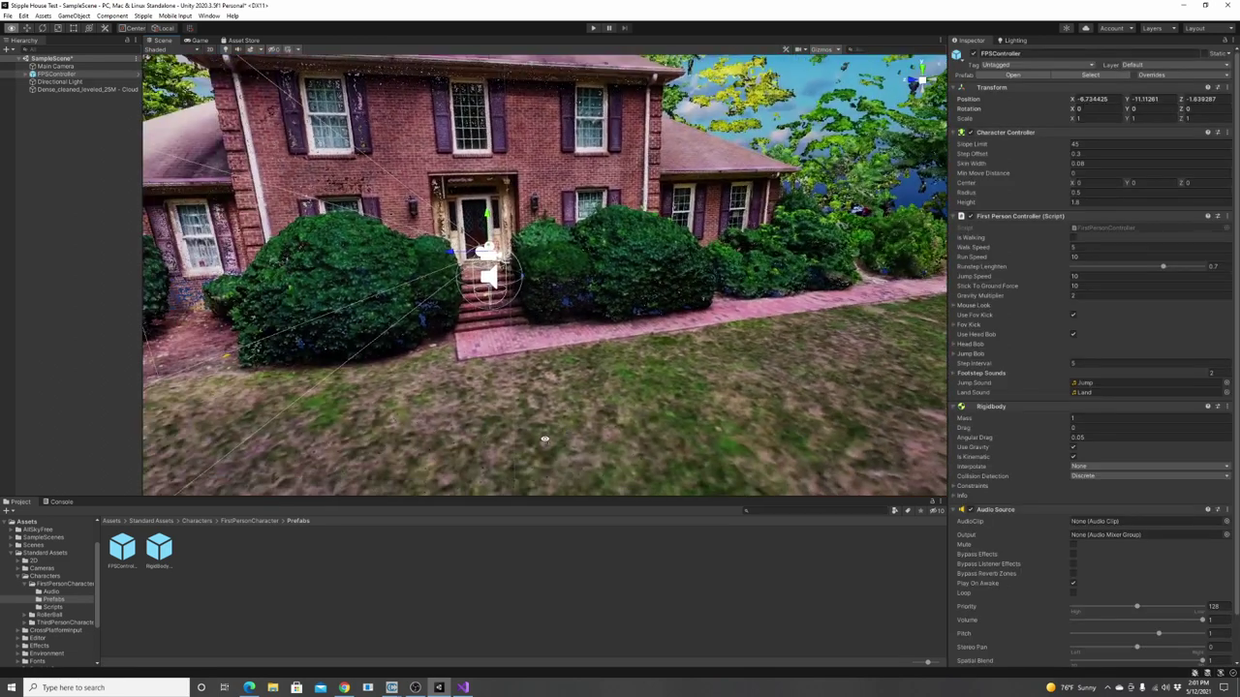
click(68, 66)
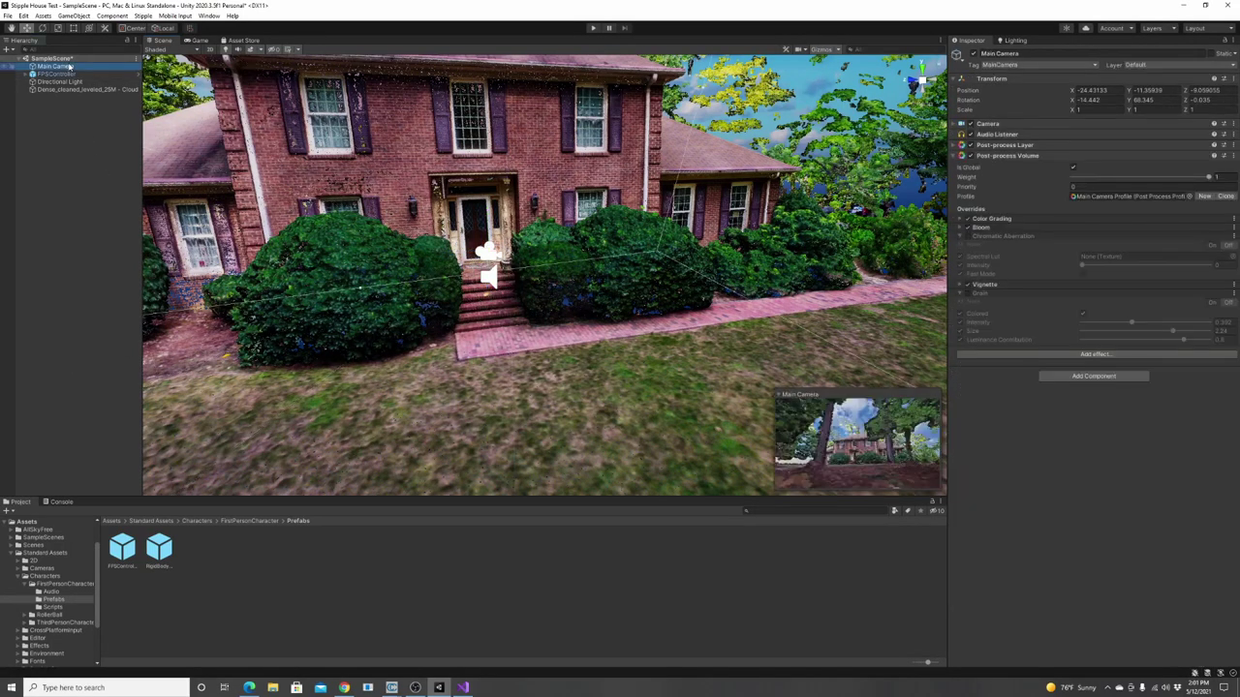
key(Delete)
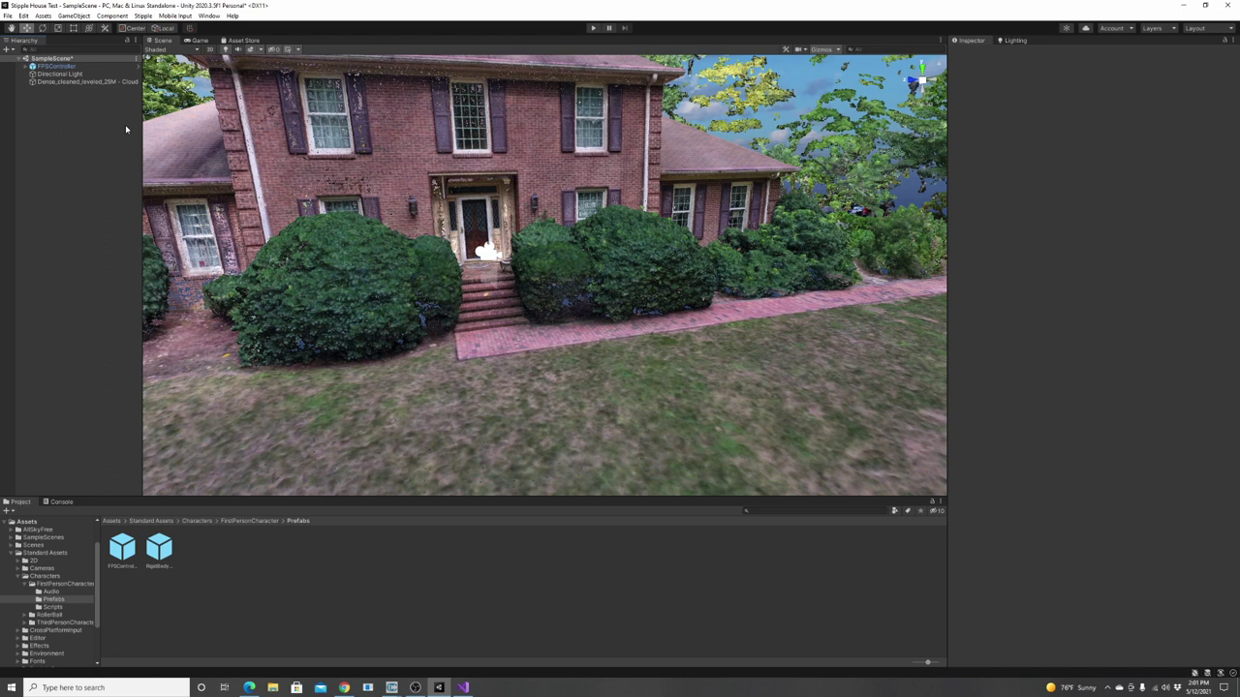
- Align the FPSController with a scene view that faces the front of the house
right_drag(577, 225, 559, 201)
alt+drag(560, 201, 586, 203)
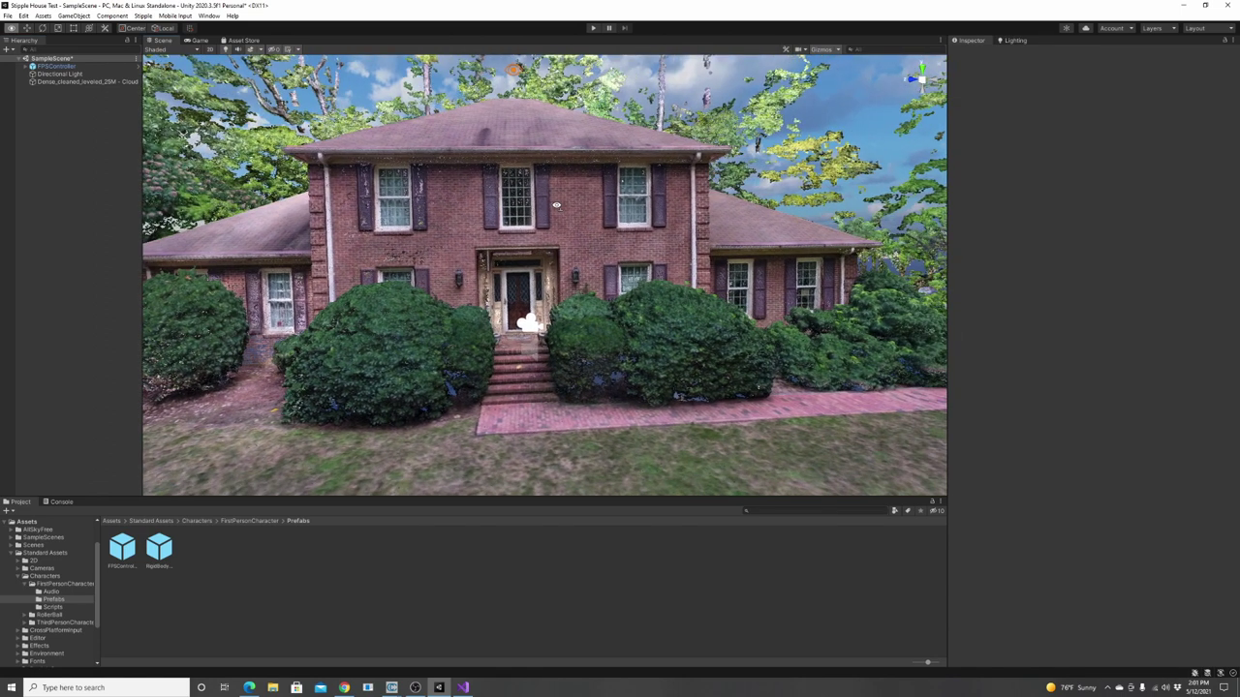
click(102, 65)
mouse_move(436, 248)
right_down()
mouse_move(427, 272)
mouse_move(189, 308)
mouse_move(601, 102)
mouse_move(370, 284)
mouse_move(426, 236)
mouse_move(432, 254)
right_up()
key(w)
key(s)
key(w)
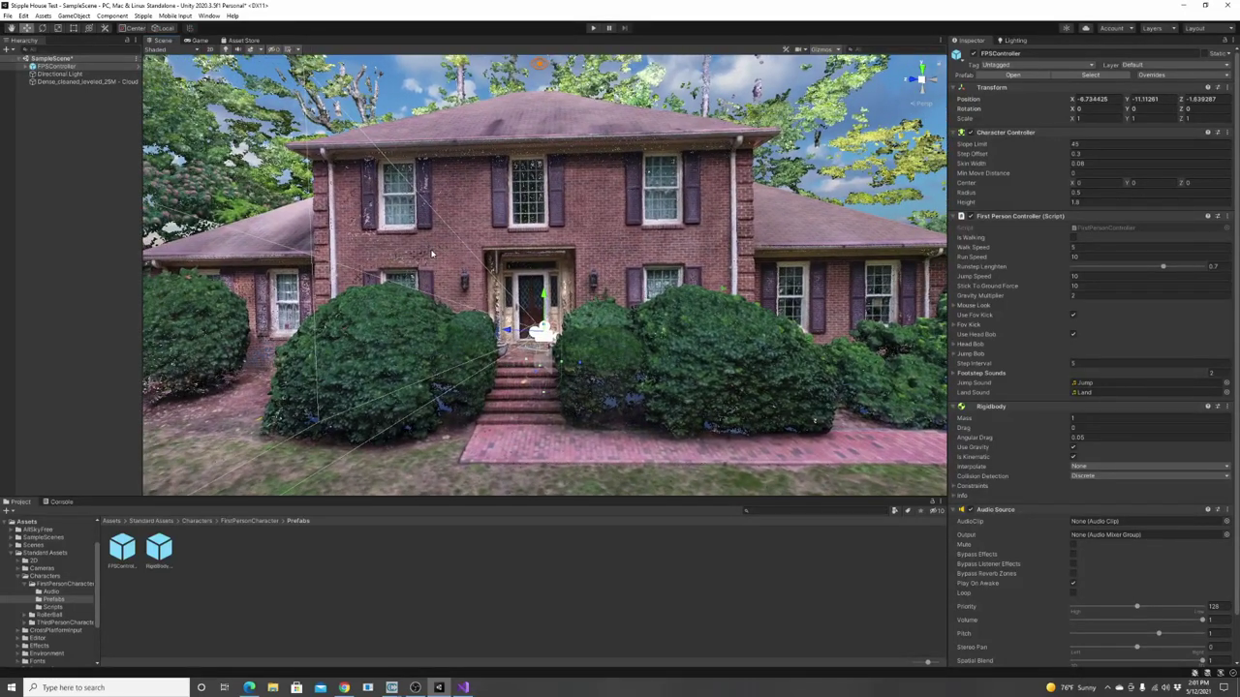
key(ctrl+shift+f)
- Check the FPSController's placement on the front lawn and run the scene to test it
right_drag(445, 223, 177, 314)
key(e)
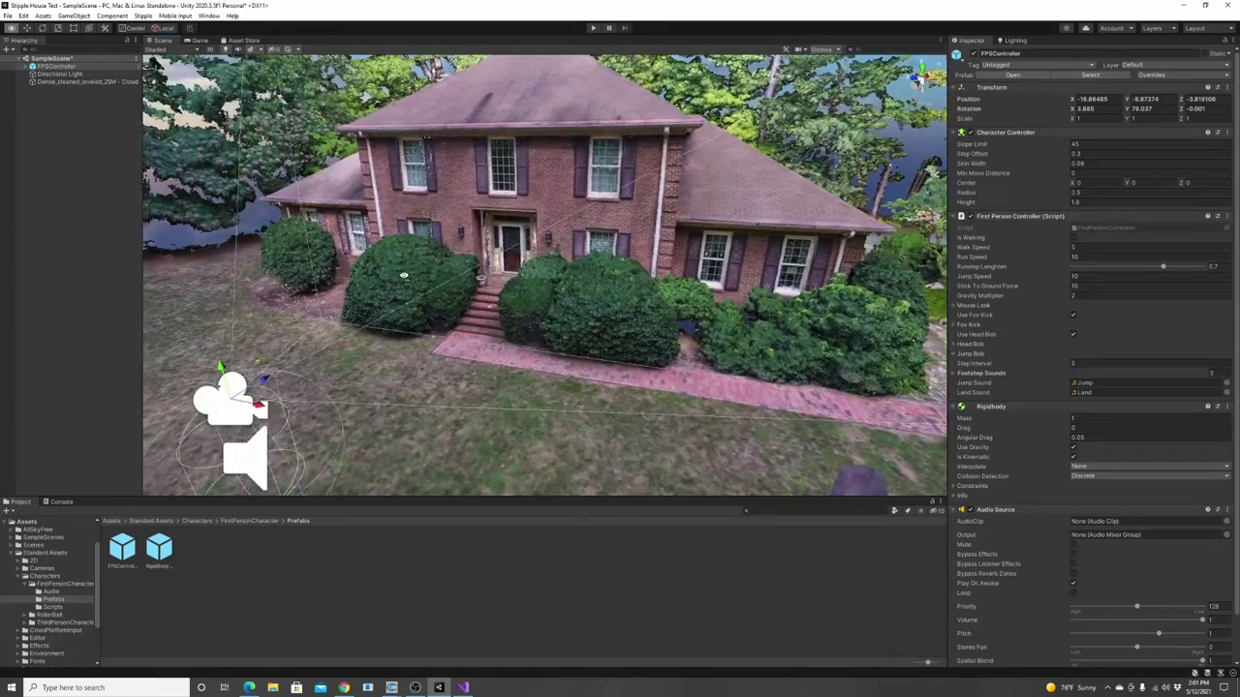
right_drag(404, 275, 407, 277)
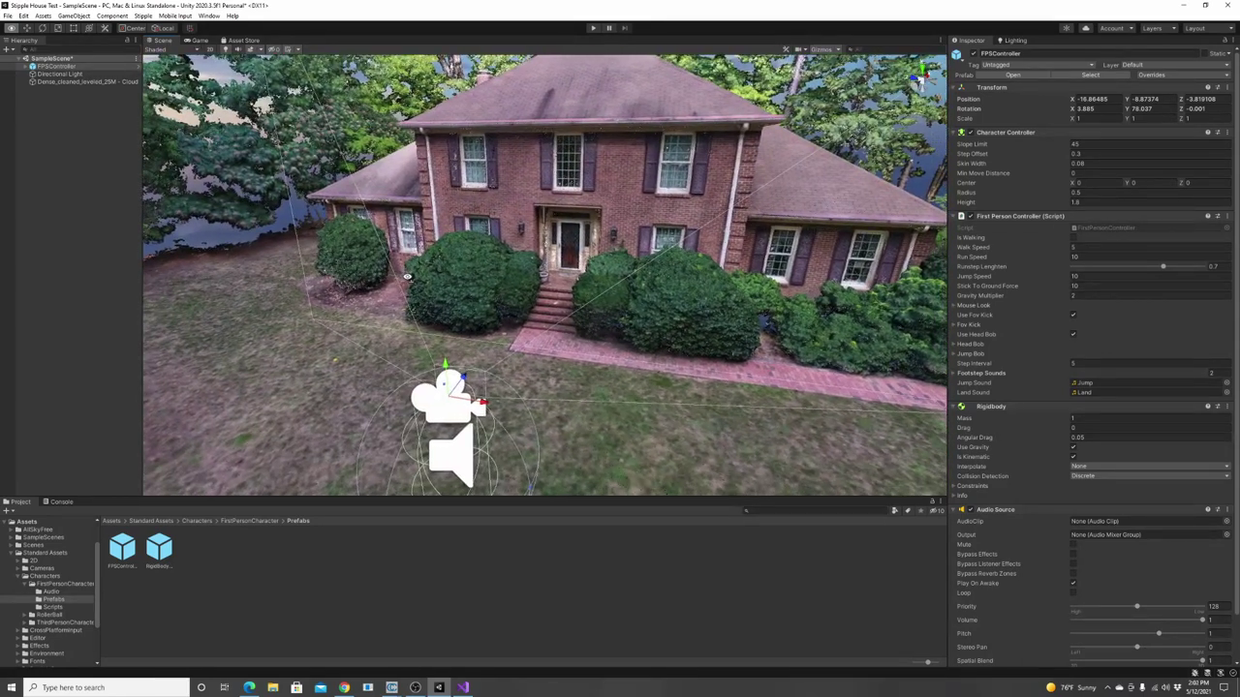
right_drag(407, 277, 408, 274)
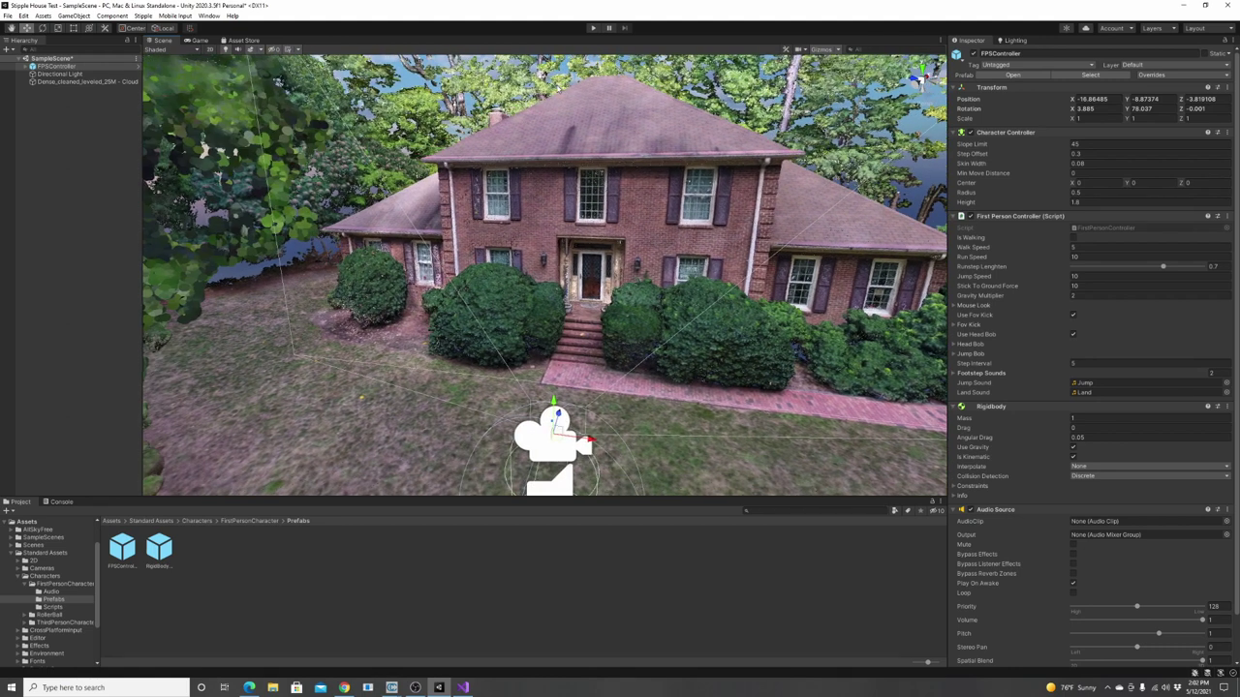
click(594, 28)
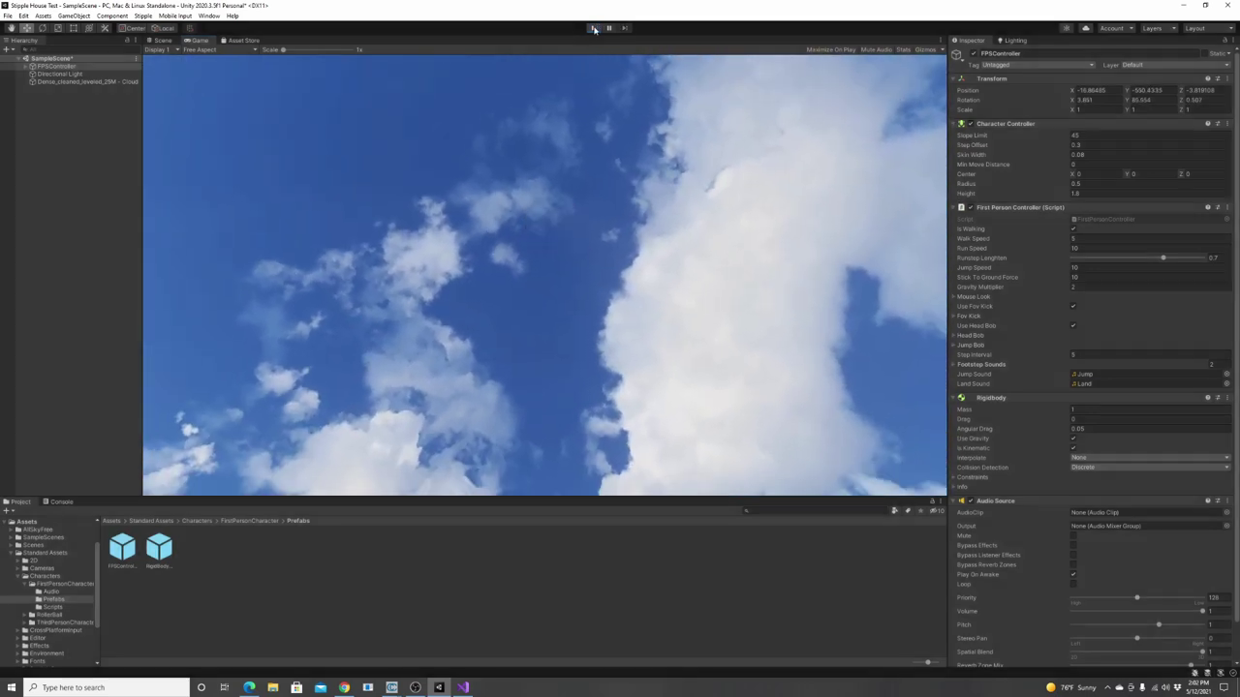
- Stop the test run and check the FPSController's placement on the lawn in front of the house
click(595, 30)
right_drag(537, 212, 563, 246)
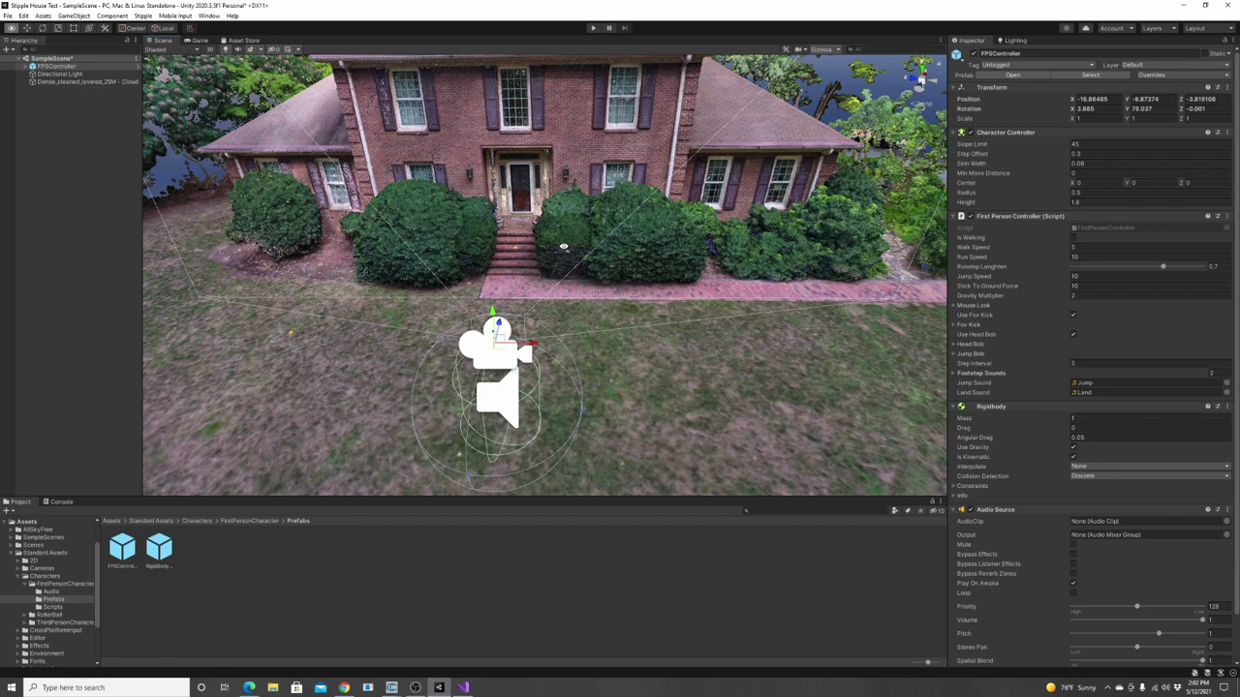
right_drag(563, 246, 560, 249)
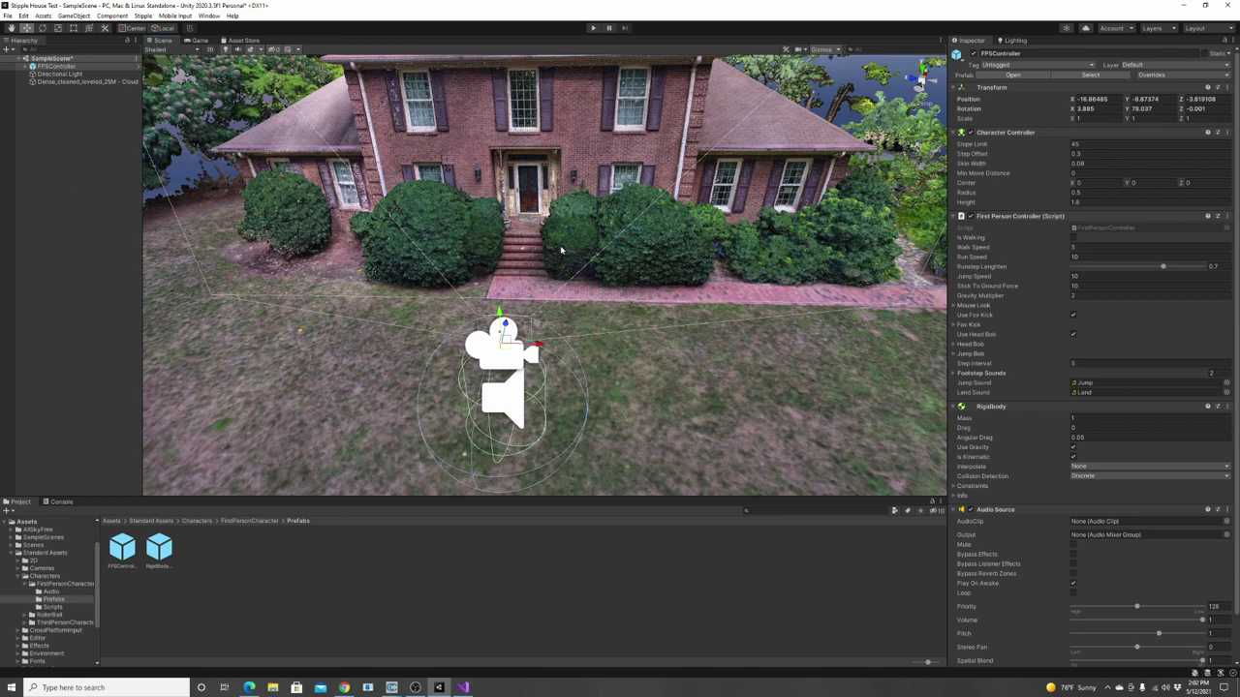
alt+drag(610, 280, 628, 218)
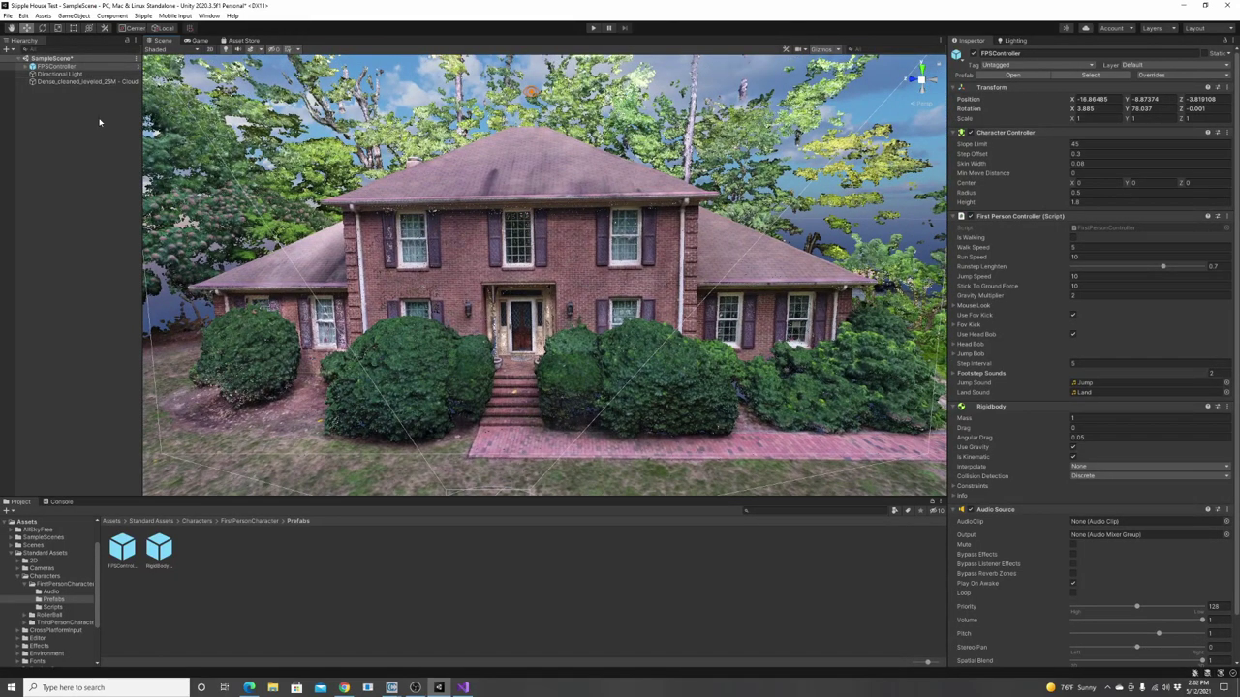
- Add a Post-process Layer component to the FirstPersonCharacter camera inside FPSController
click(49, 65)
click(27, 66)
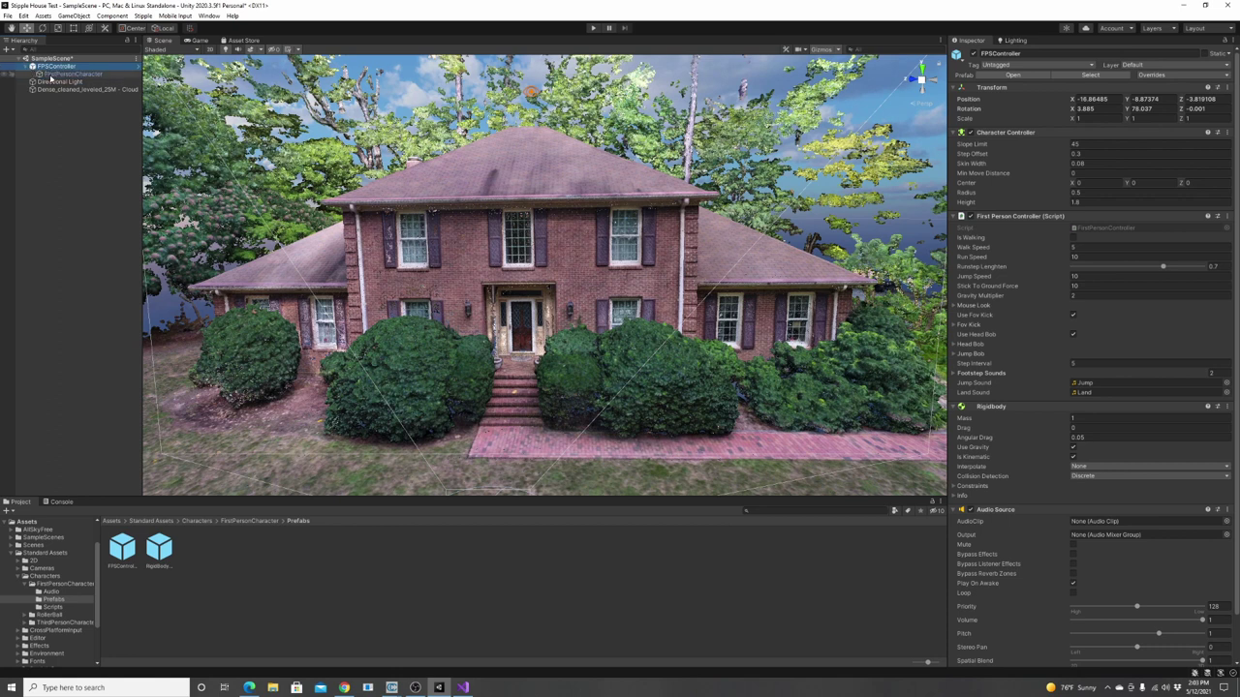
click(60, 74)
click(56, 67)
click(58, 74)
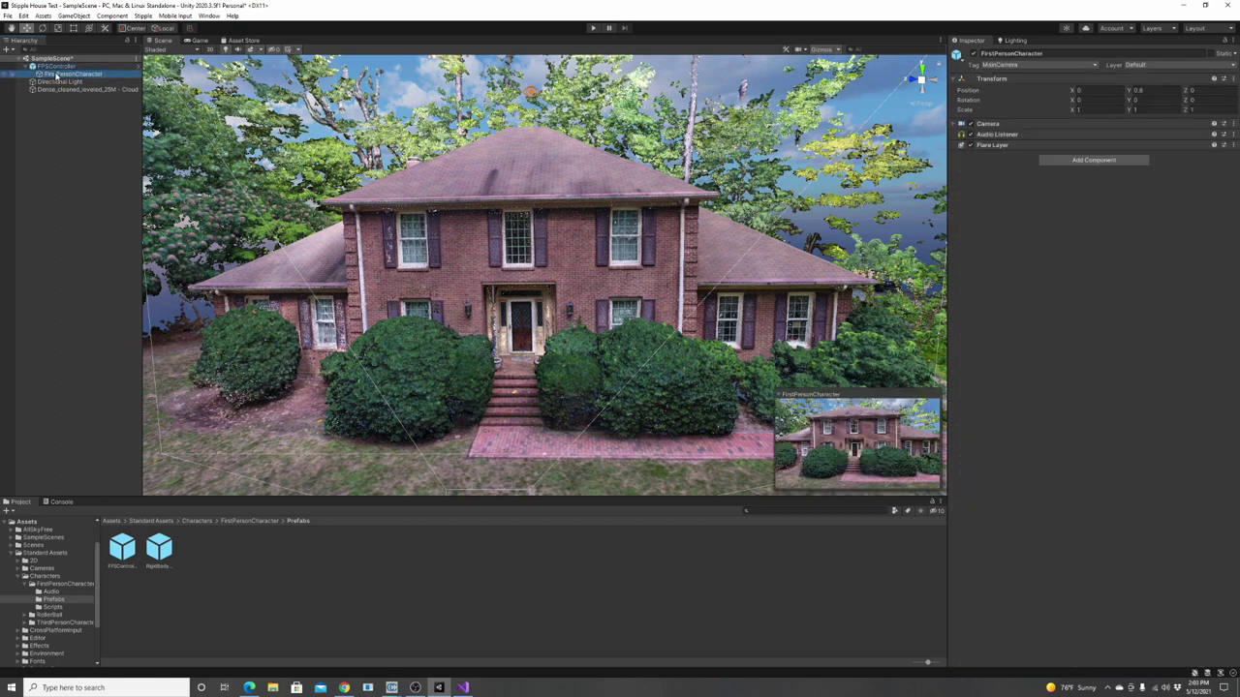
click(1069, 161)
text(pos)
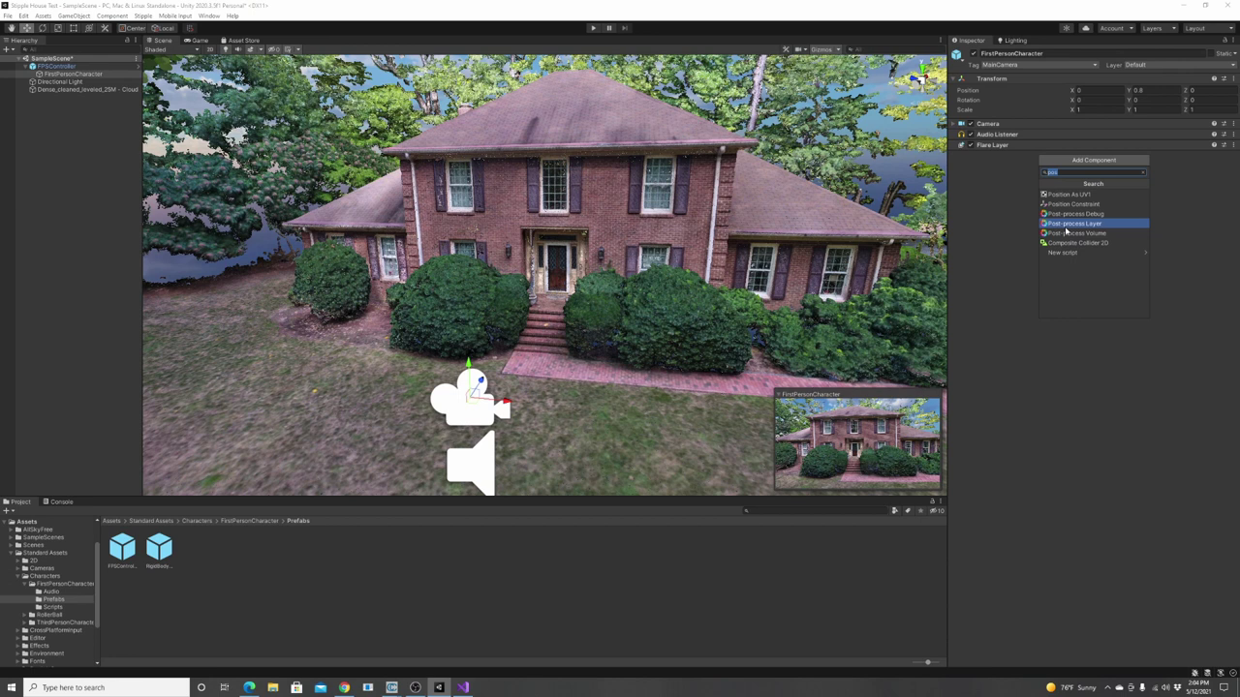
click(1066, 228)
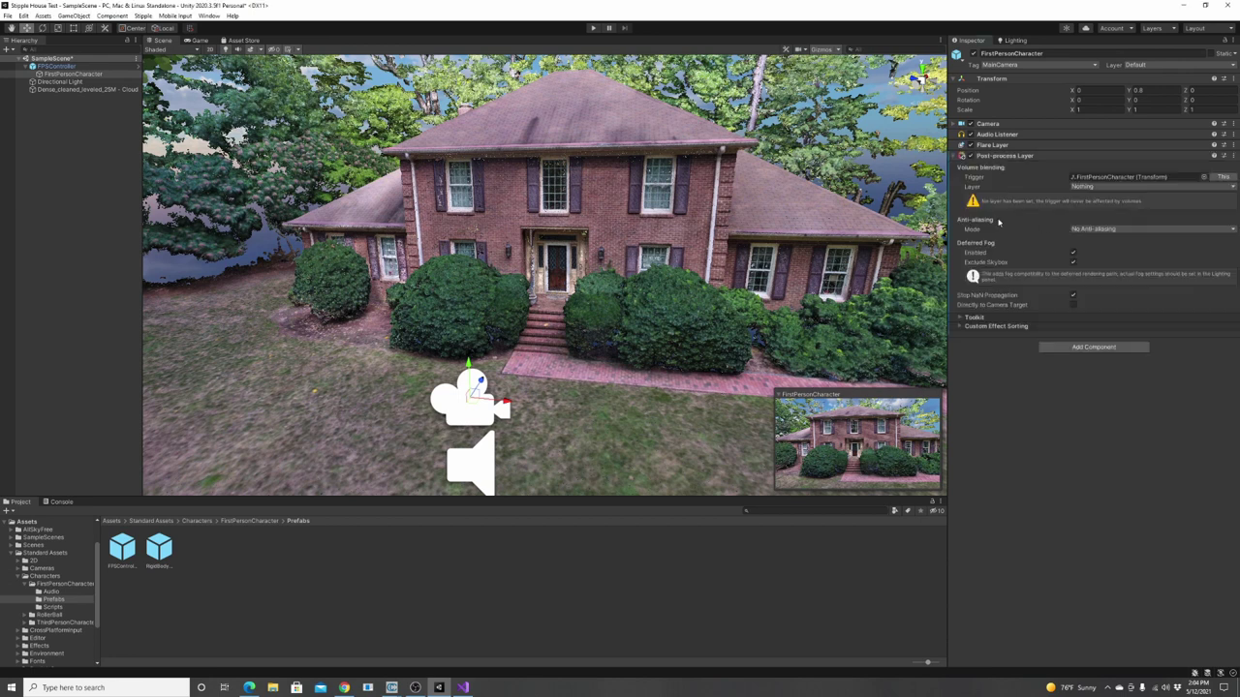
- Set the Post-process Layer's volume blending layer to Everything
click(1085, 188)
click(1078, 206)
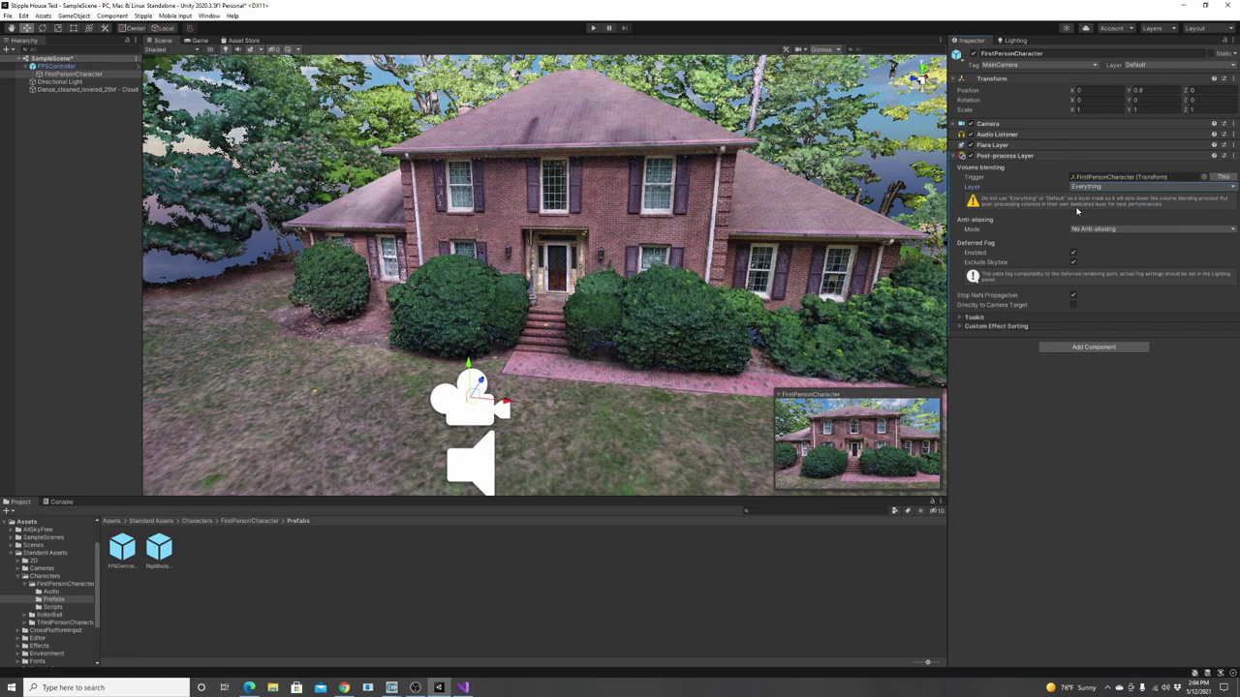
click(1084, 187)
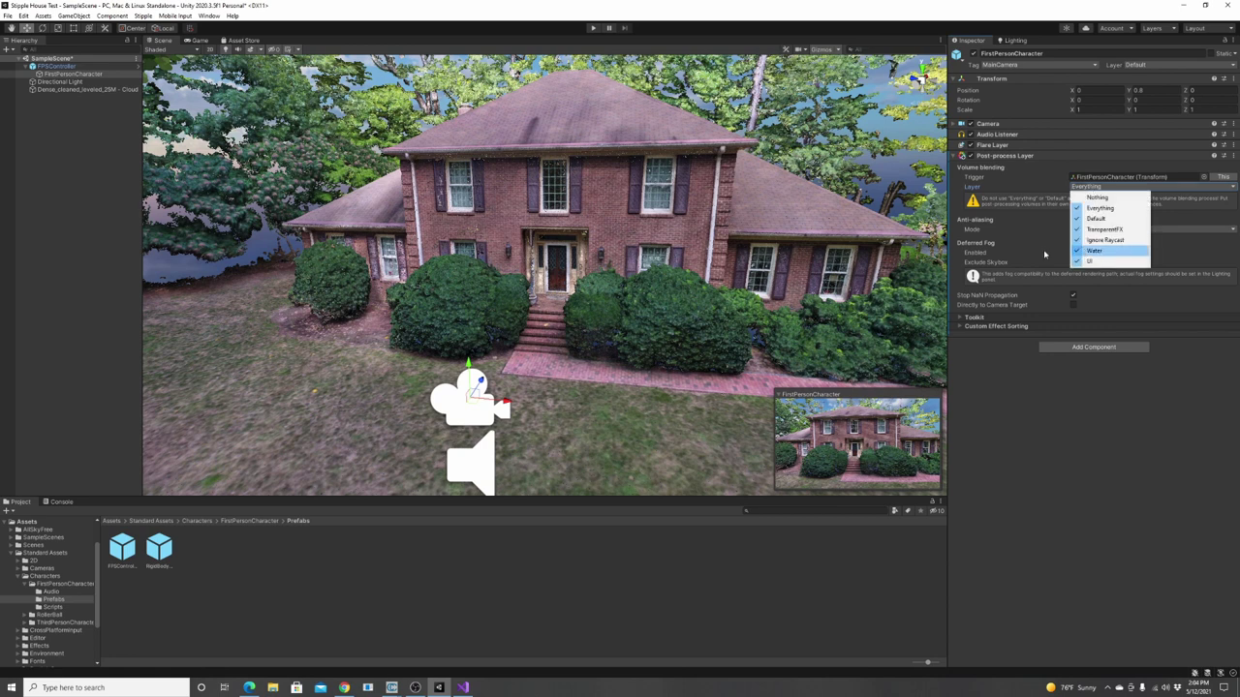
click(1063, 398)
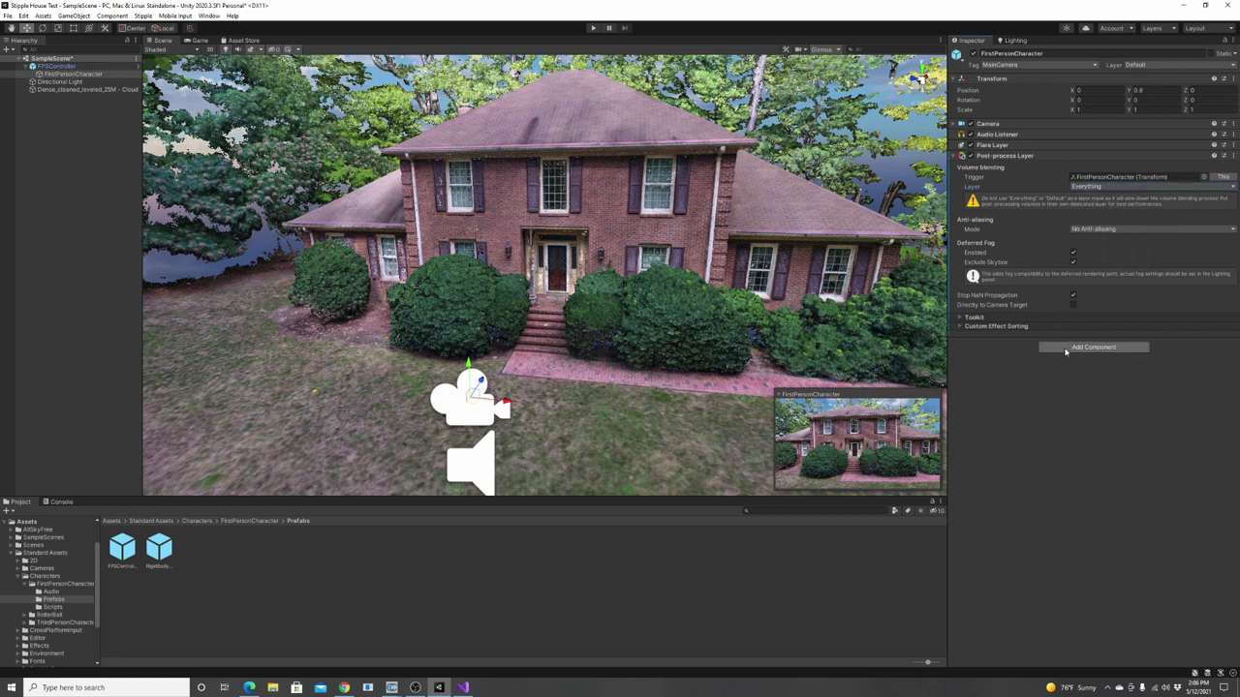
- Add a global Post-process Volume to FirstPersonCharacter and assign it the Main Camera Profile
click(1065, 348)
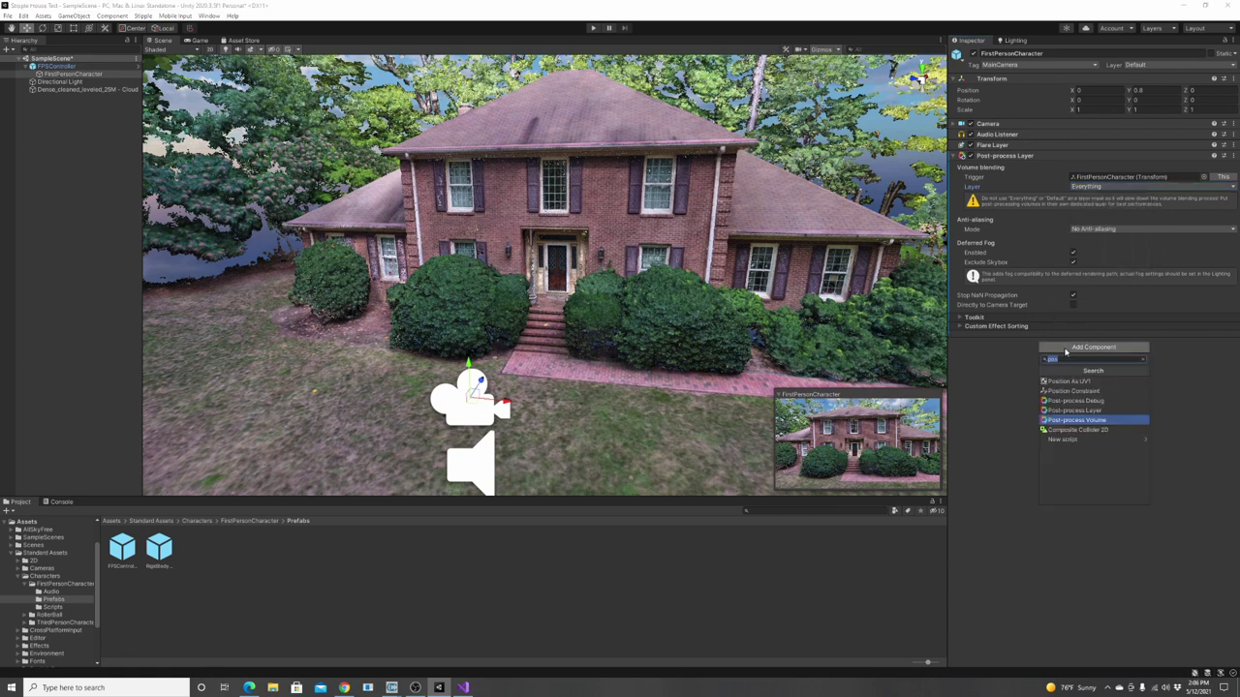
click(1068, 421)
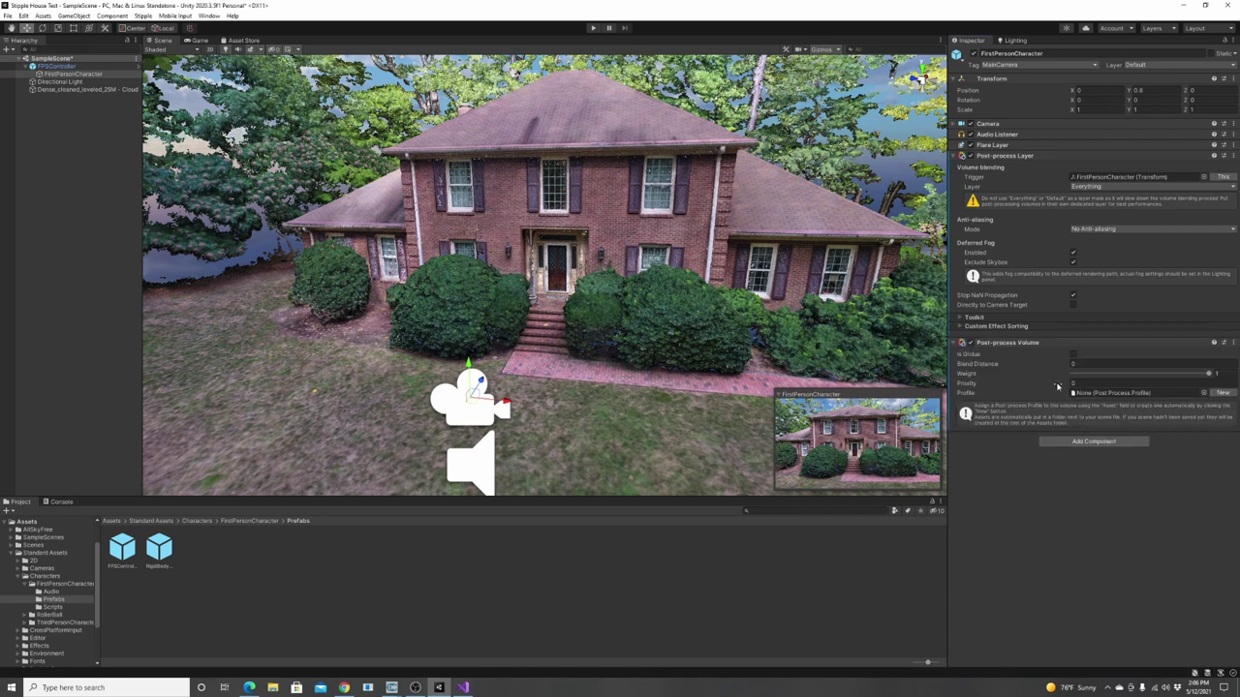
click(1072, 355)
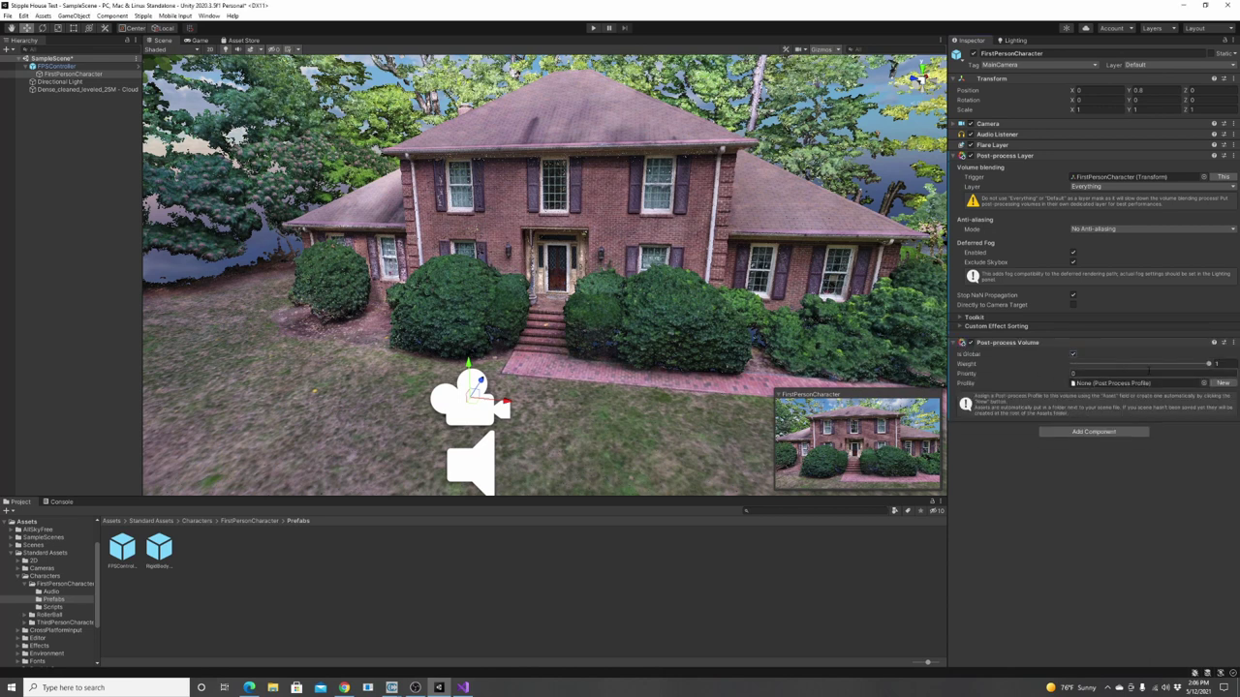
click(1202, 384)
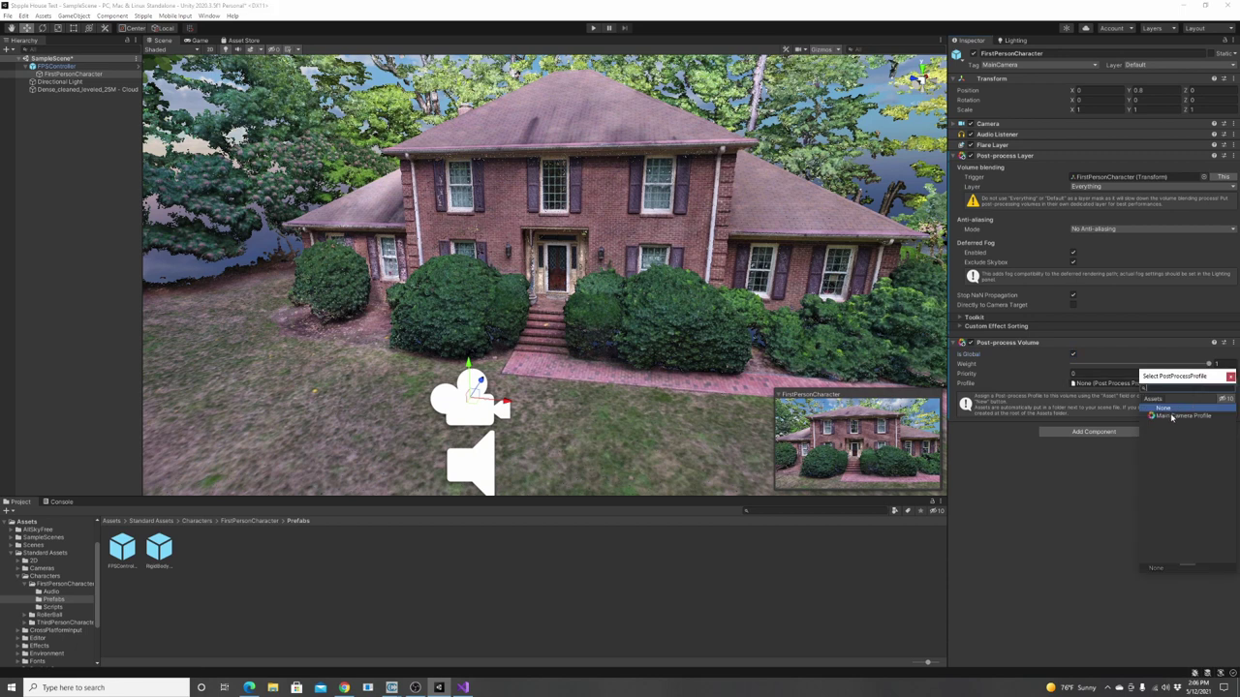
click(1172, 415)
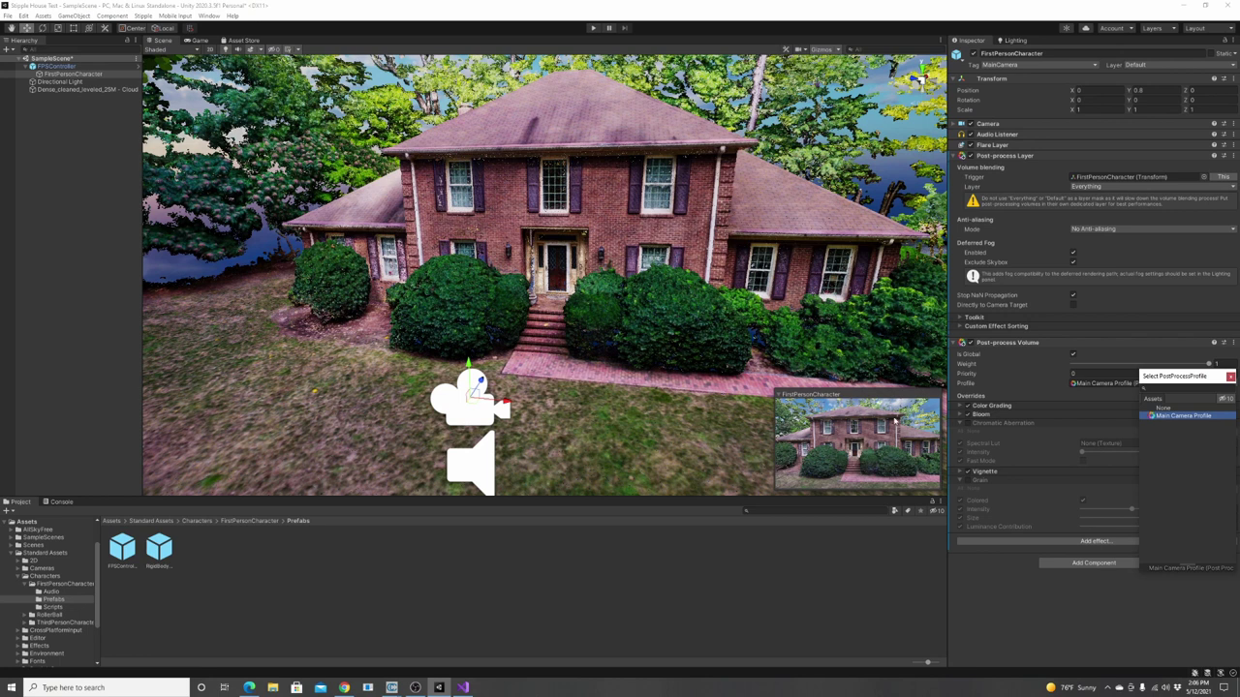
- Examine the post-processed scene around the FPSController, from the front lawn to the house's entrance
right_drag(577, 137, 574, 209)
key(d)
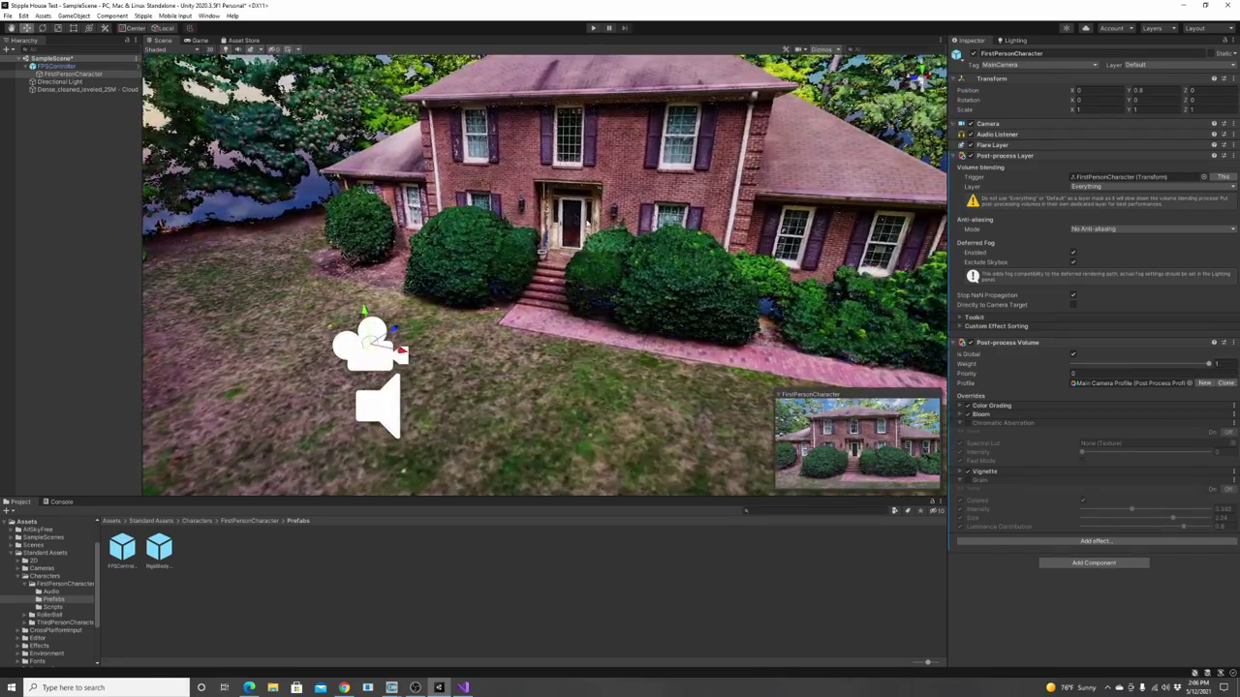
right_drag(542, 331, 297, 270)
click(50, 66)
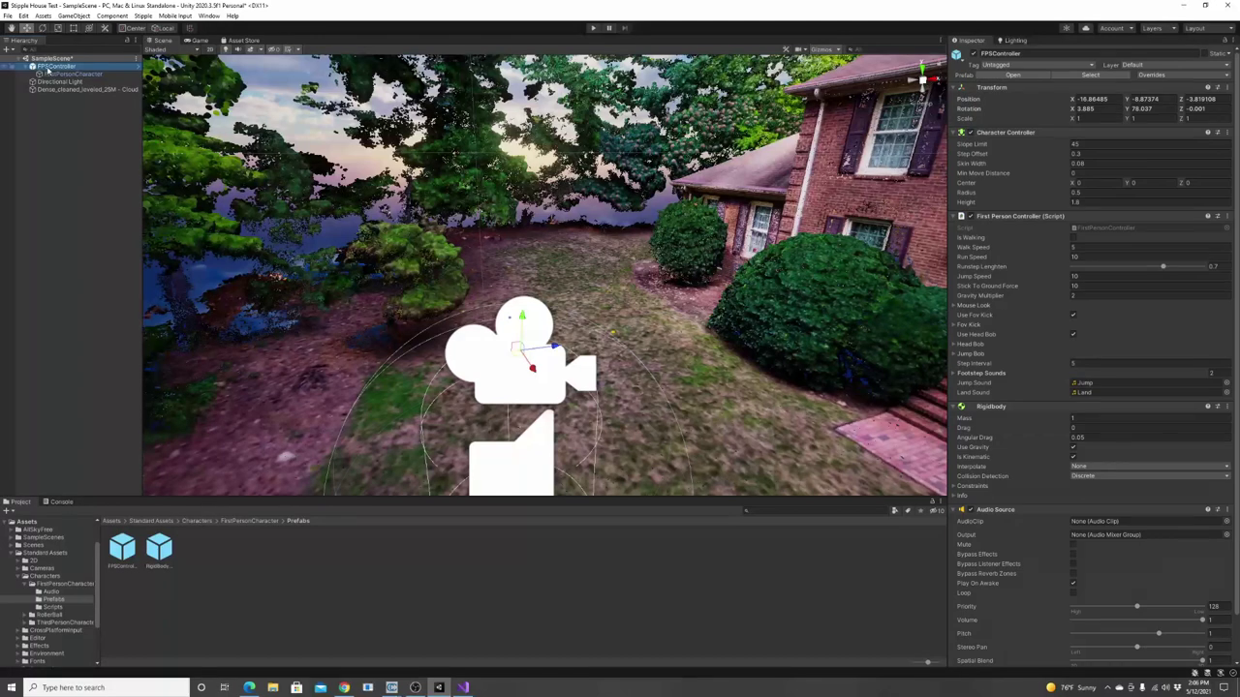
right_drag(712, 305, 883, 257)
key(s)
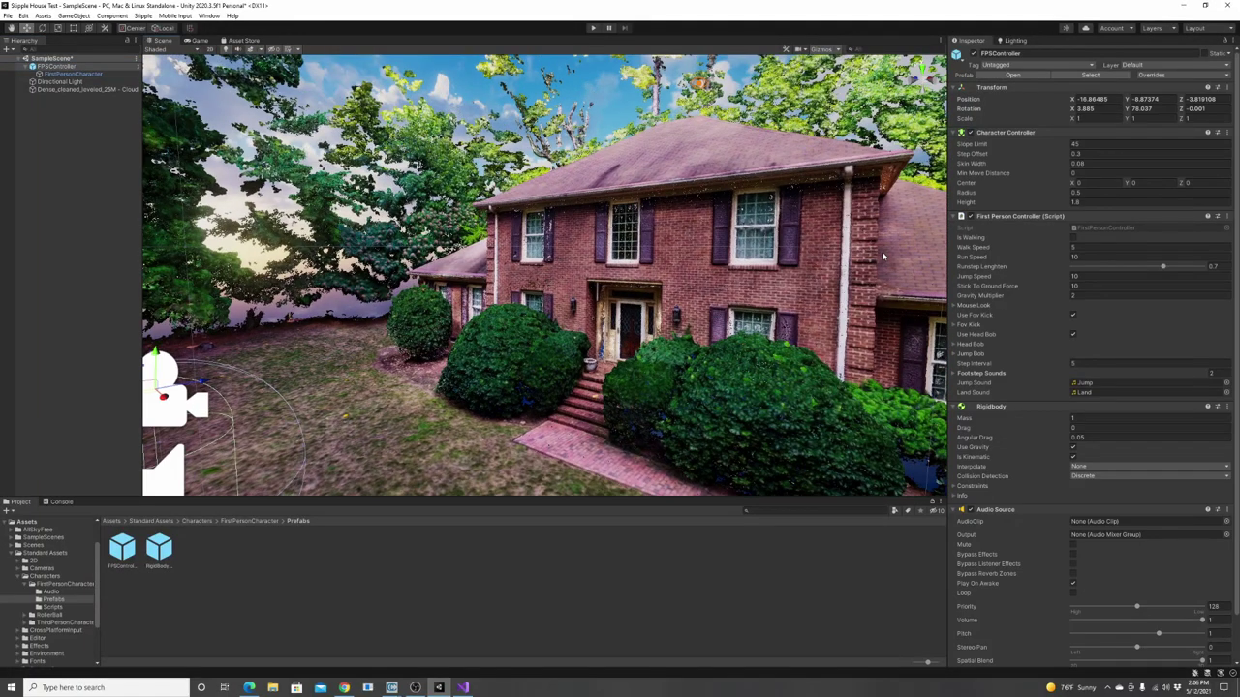
right_drag(789, 277, 678, 303)
key(s)
key(d)
key(w)
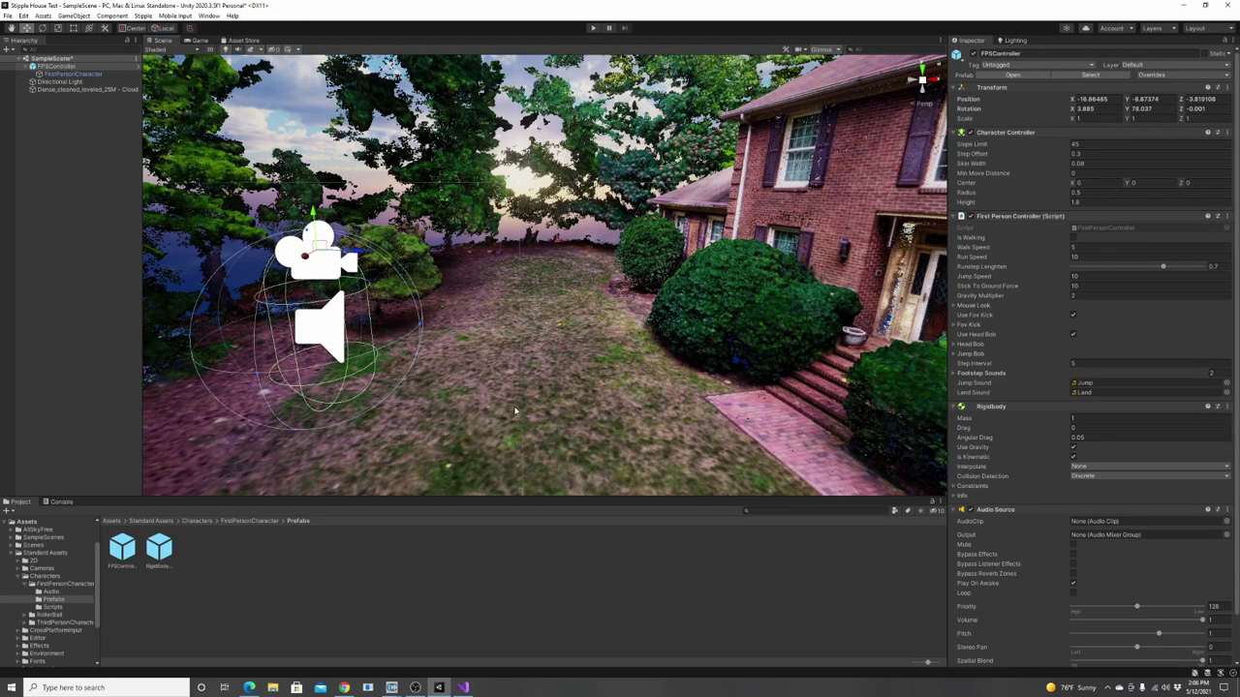
- Switch to the CloudCompare window with the house point cloud and inspect the front lawn and roof
mouse_move(390, 689)
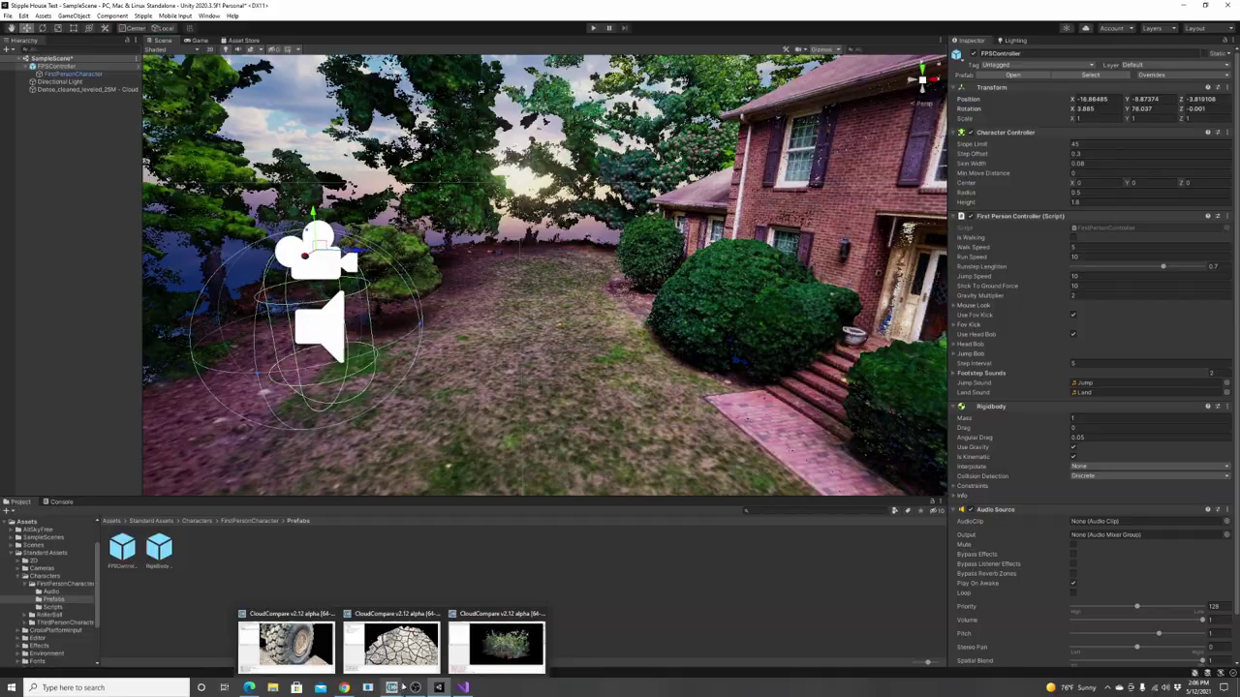
click(496, 644)
right_drag(531, 315, 554, 337)
scroll(554, 337, up, 9)
right_drag(833, 387, 813, 279)
drag(835, 277, 472, 339)
right_drag(612, 310, 544, 330)
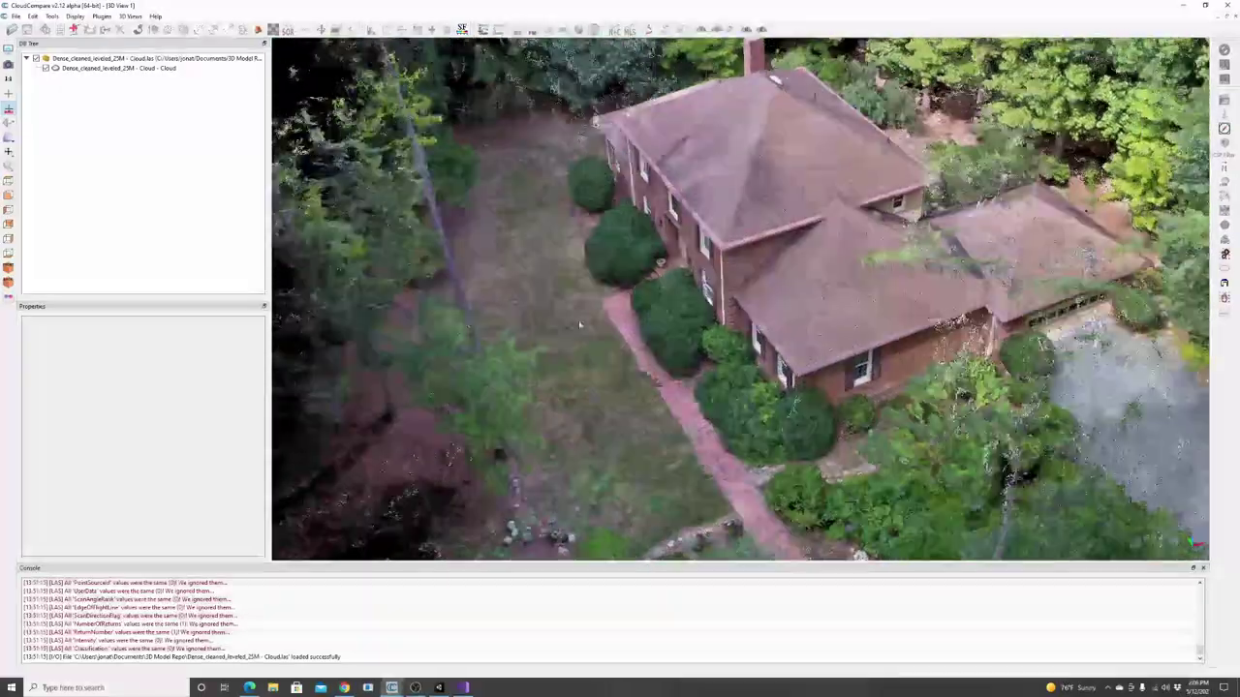
scroll(543, 330, up, 5)
drag(318, 260, 881, 281)
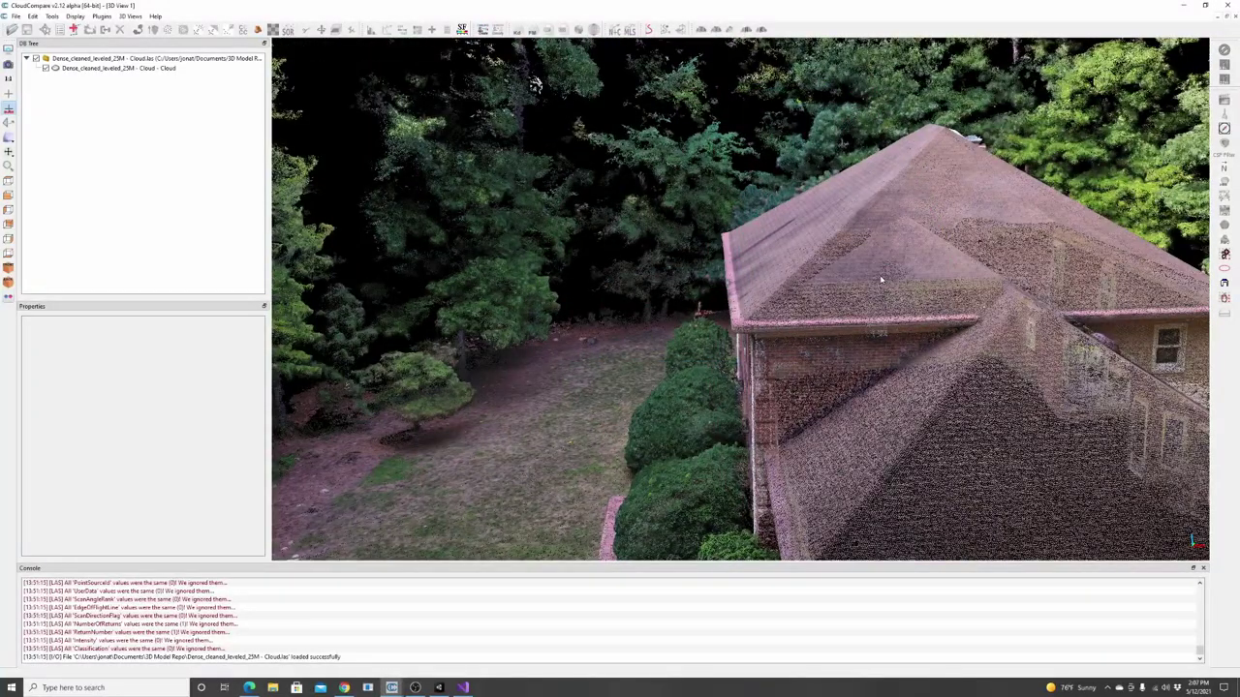
- Set the display to decimate clouds over 10 M points when moved and check the effect on the house
click(8, 60)
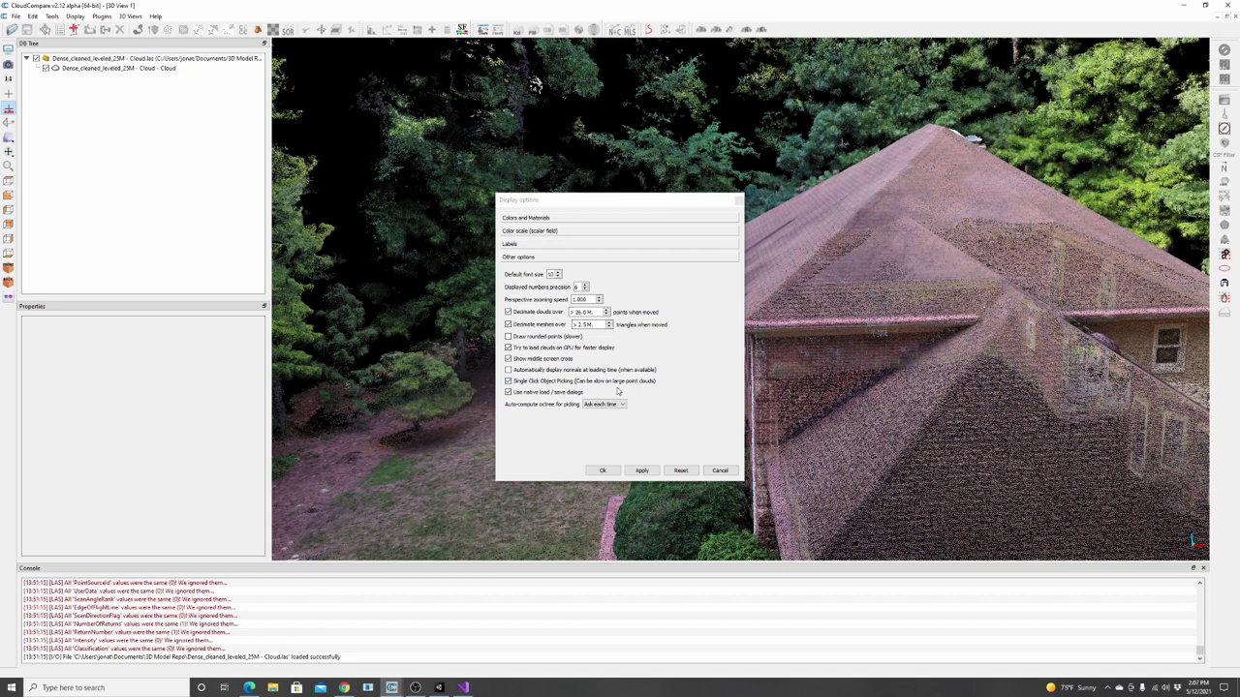
double_click(578, 311)
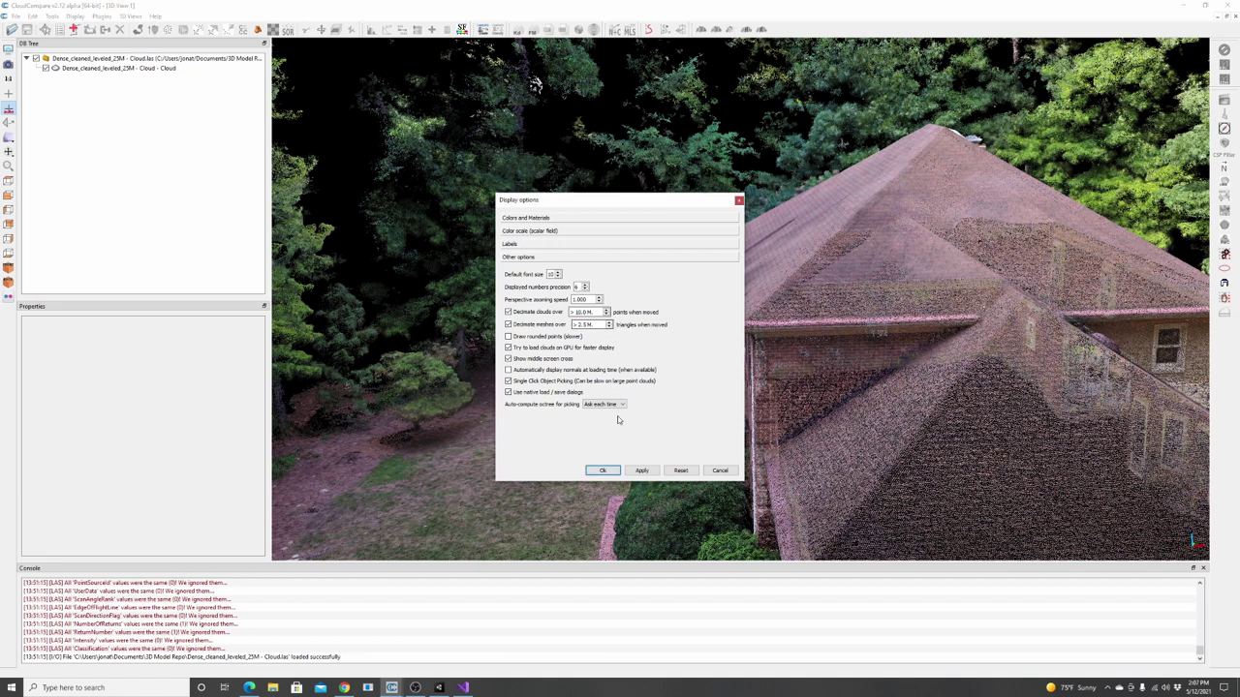
click(603, 471)
drag(601, 455, 858, 351)
scroll(858, 351, down, 8)
drag(459, 319, 593, 383)
scroll(593, 383, up, 10)
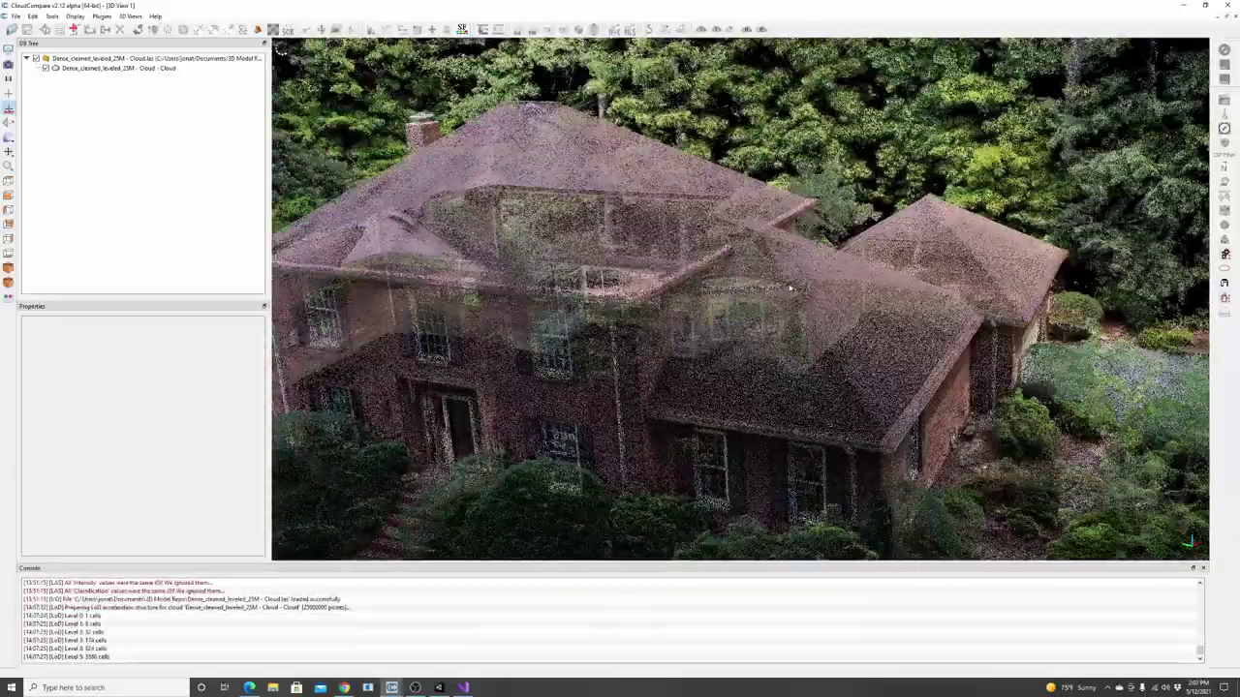
drag(790, 286, 781, 221)
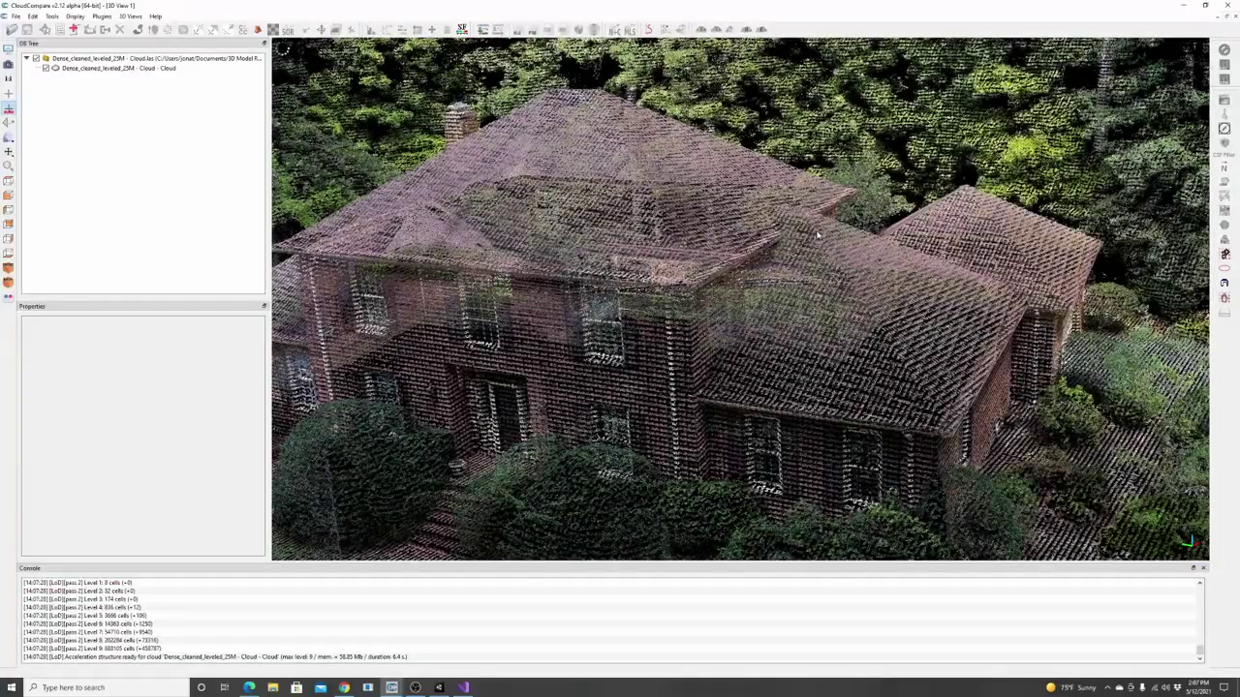
- Set the display to decimate clouds over 26 M points when moved and check the cloud around the house
click(9, 53)
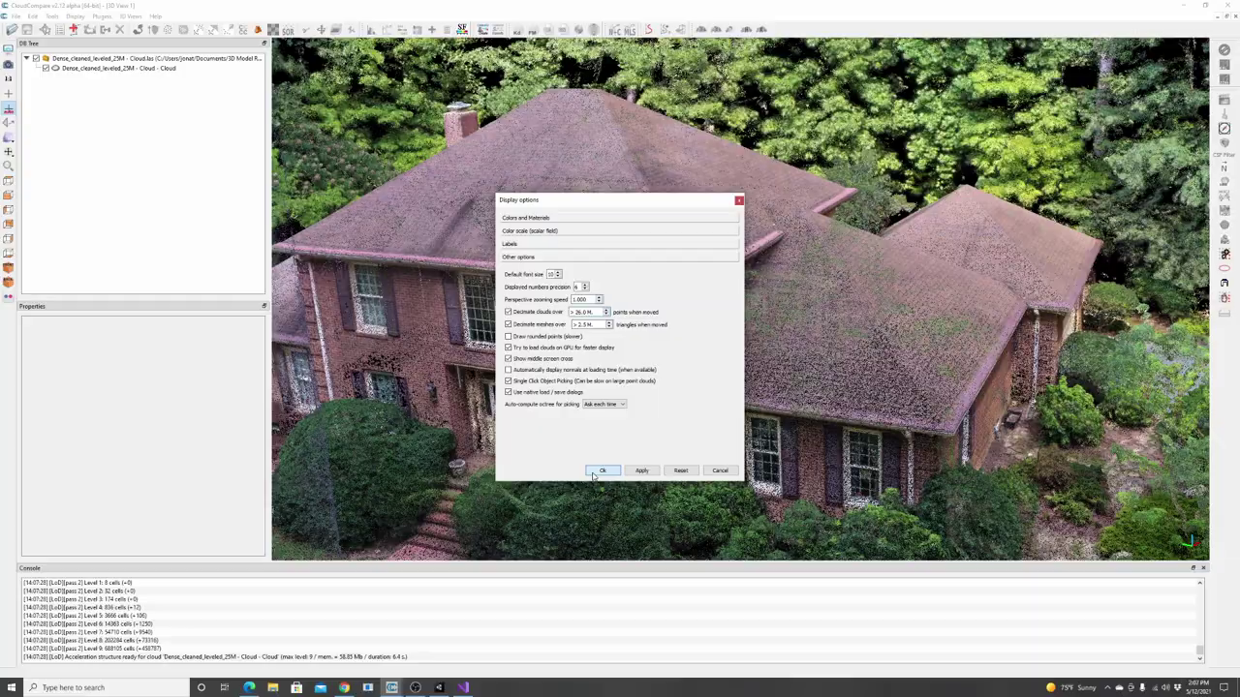
click(601, 471)
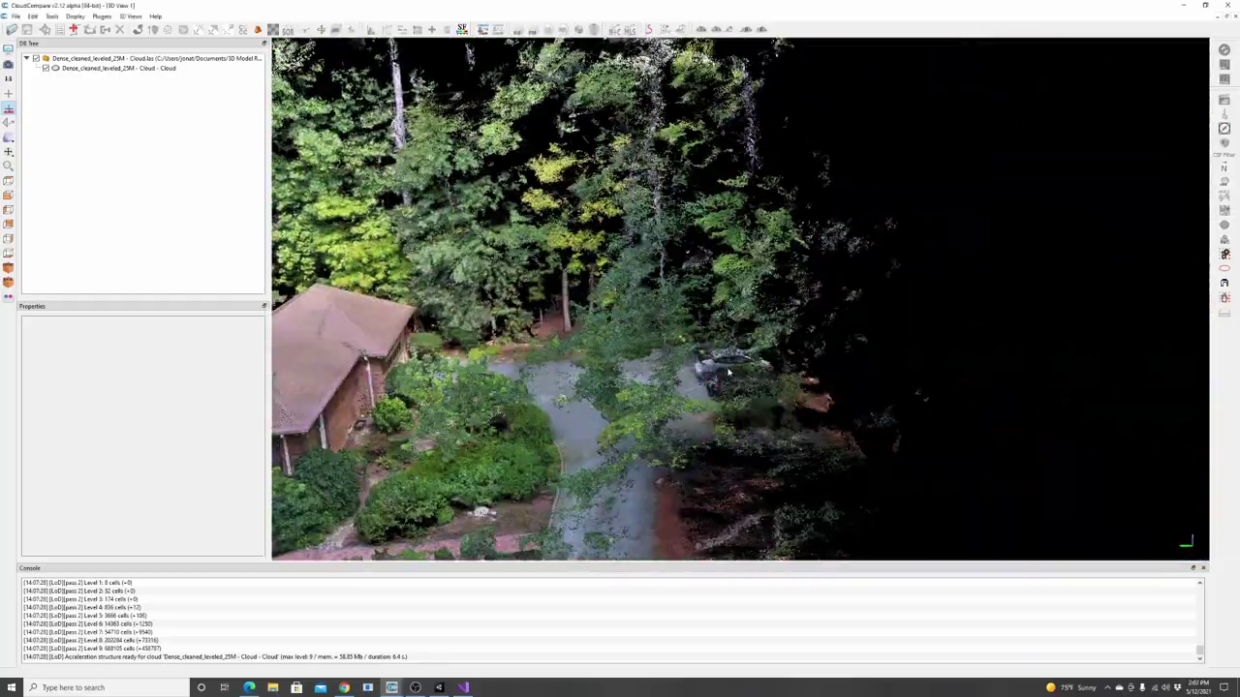
right_drag(693, 338, 1095, 290)
drag(1094, 291, 958, 331)
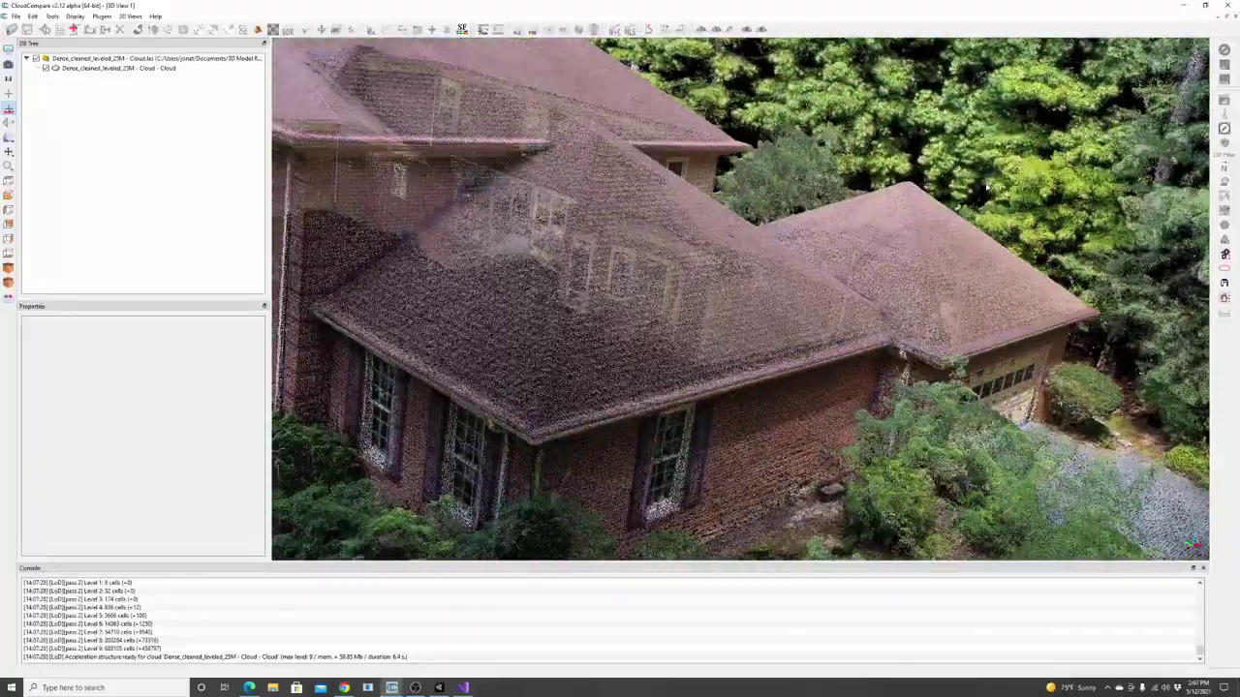
right_drag(987, 187, 1153, 165)
drag(1123, 155, 1051, 211)
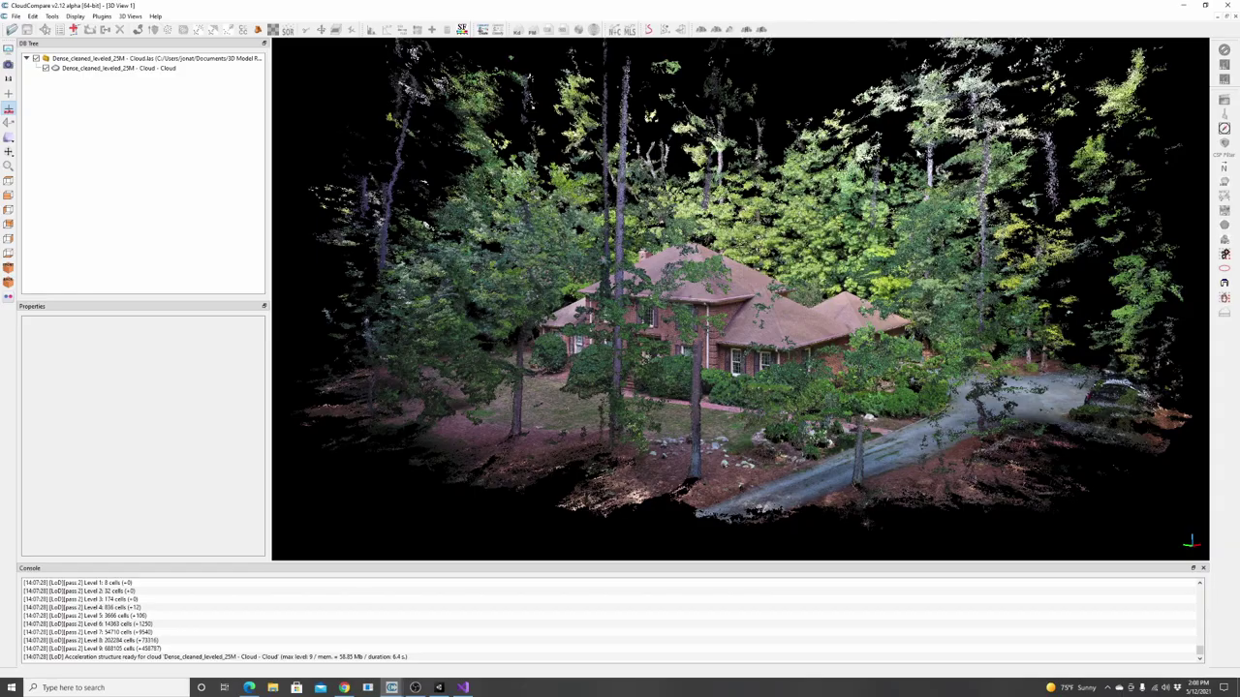
- Bring the whole point cloud into a side-on view and set the projection to orthographic
right_drag(837, 269, 1094, 320)
drag(739, 359, 710, 334)
drag(898, 356, 939, 284)
scroll(939, 284, down, 2)
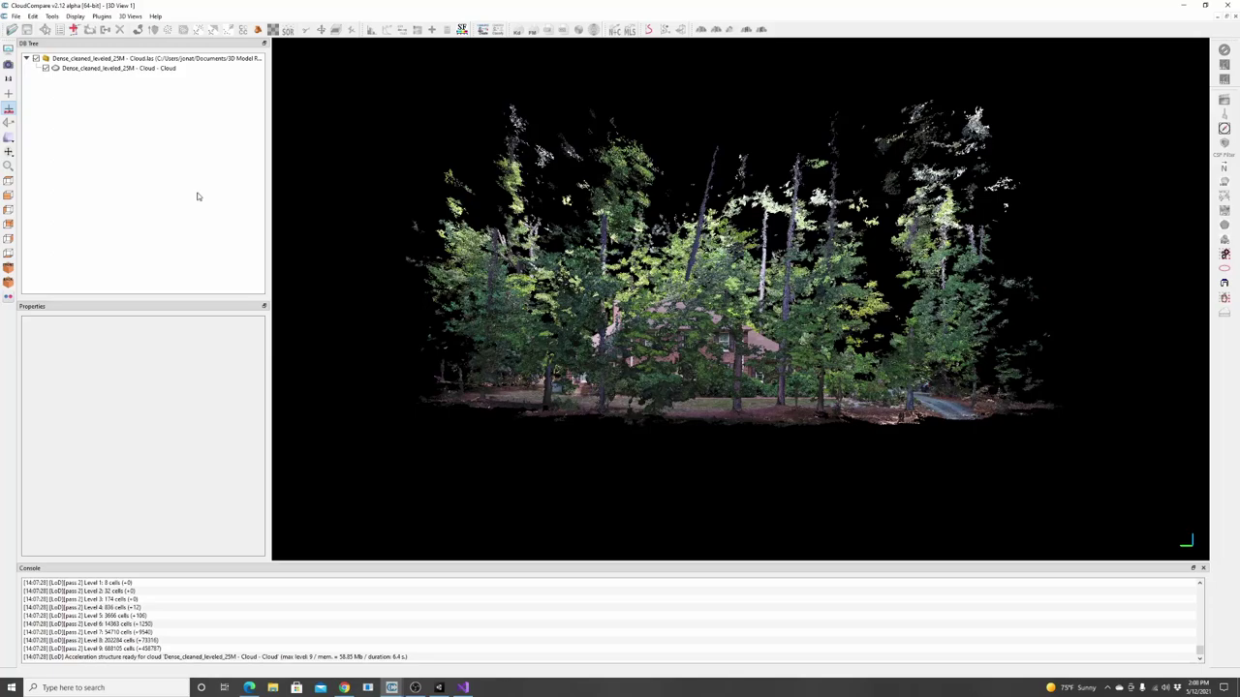
click(9, 138)
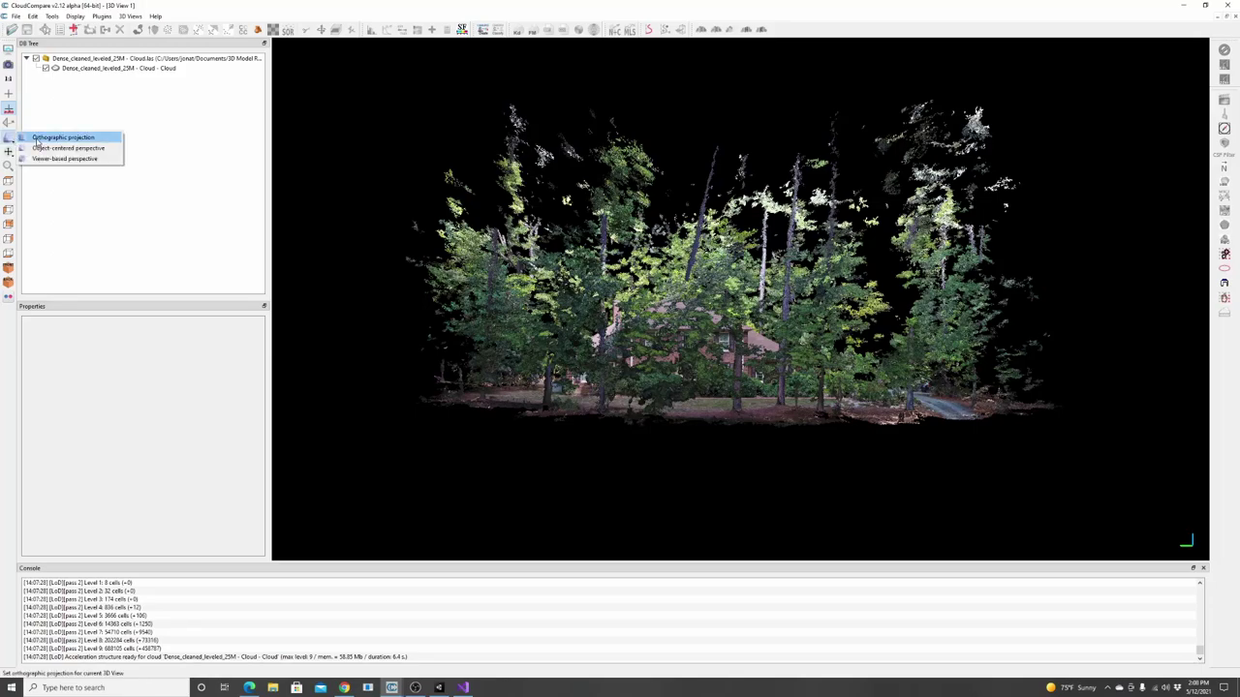
click(63, 138)
- Examine the cloud's ground edge-on in orthographic view to judge how level it is
scroll(482, 256, up, 8)
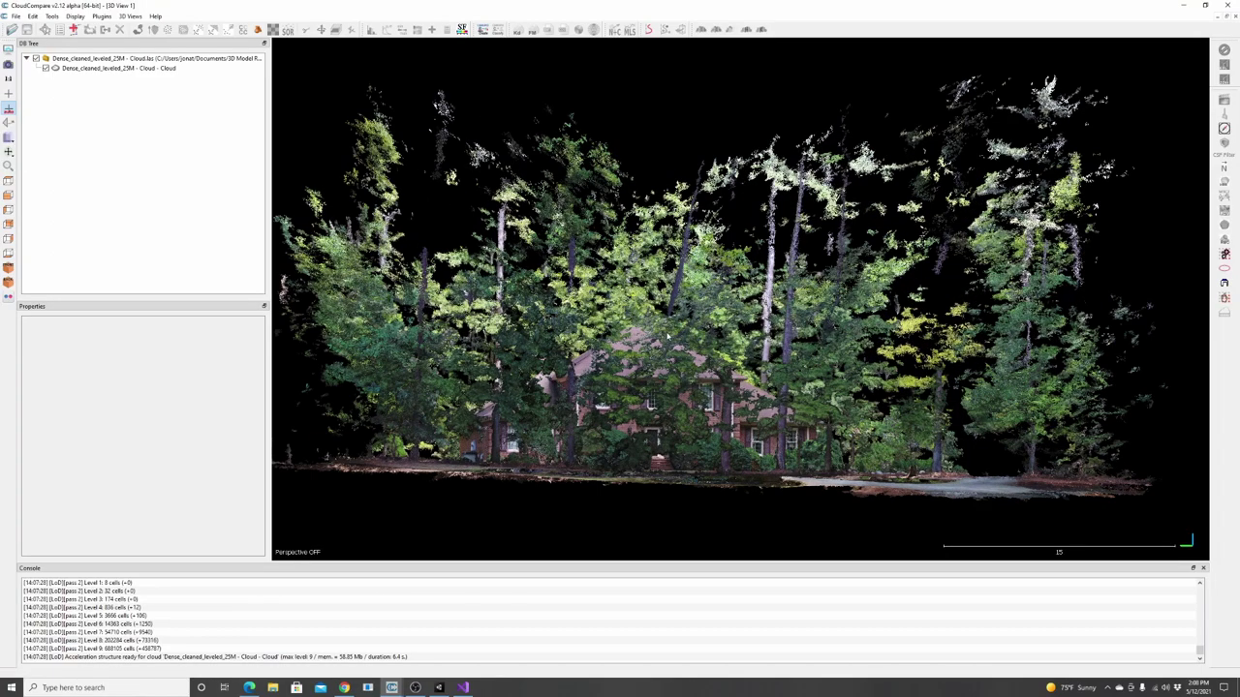
right_drag(482, 256, 615, 206)
drag(615, 206, 618, 133)
right_drag(618, 132, 601, 151)
scroll(602, 152, up, 2)
right_drag(1046, 409, 998, 415)
drag(998, 406, 991, 420)
scroll(534, 110, down, 5)
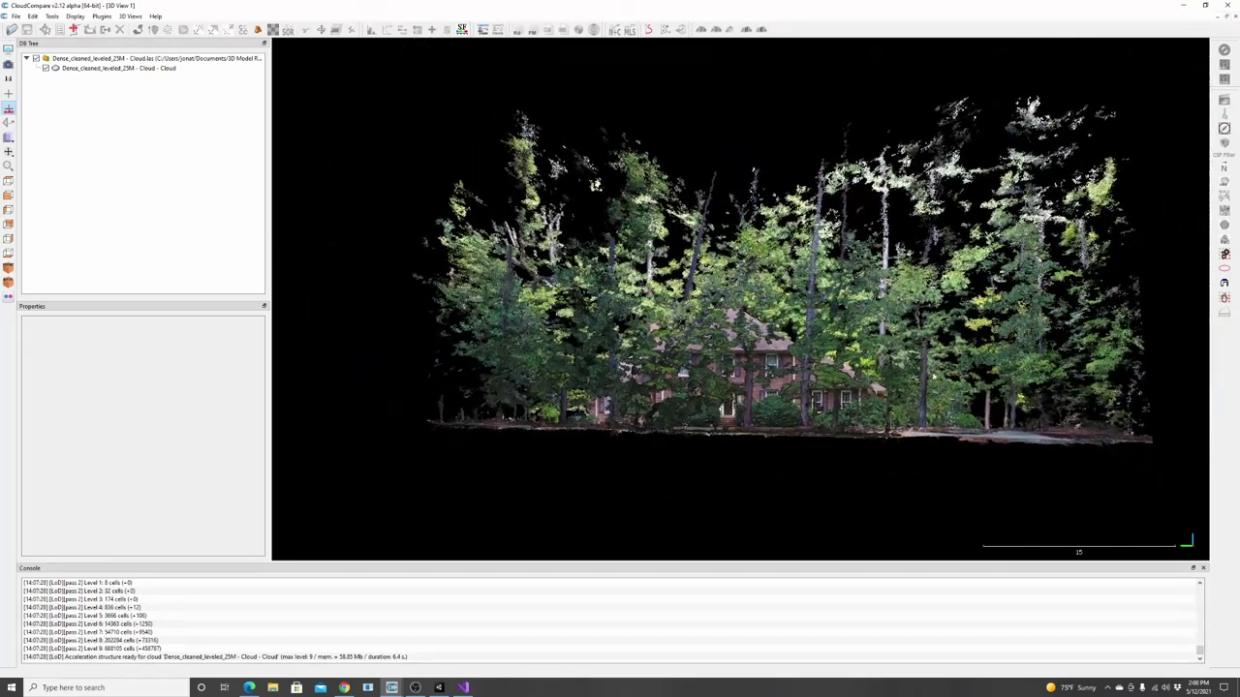
right_drag(663, 276, 630, 351)
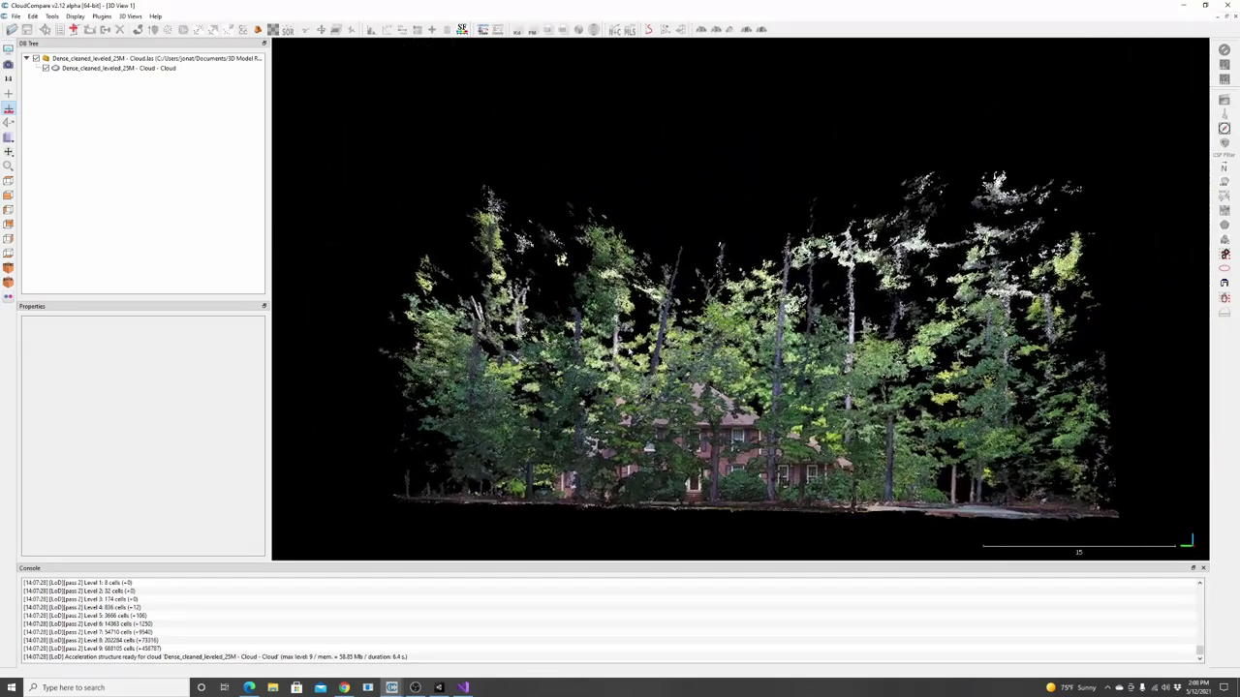
- Segment the cloud with a polygon around the treetops and roof, splitting it from the lower part and keeping both as separate clouds
click(146, 69)
key(t)
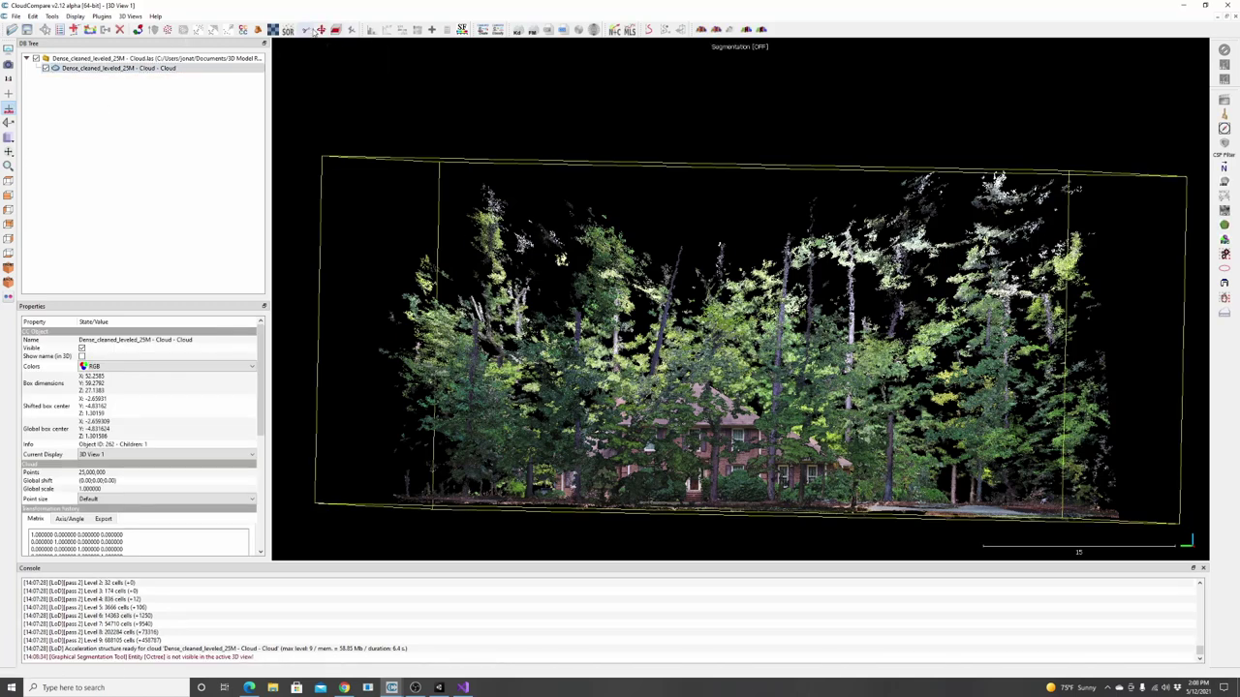
key(t)
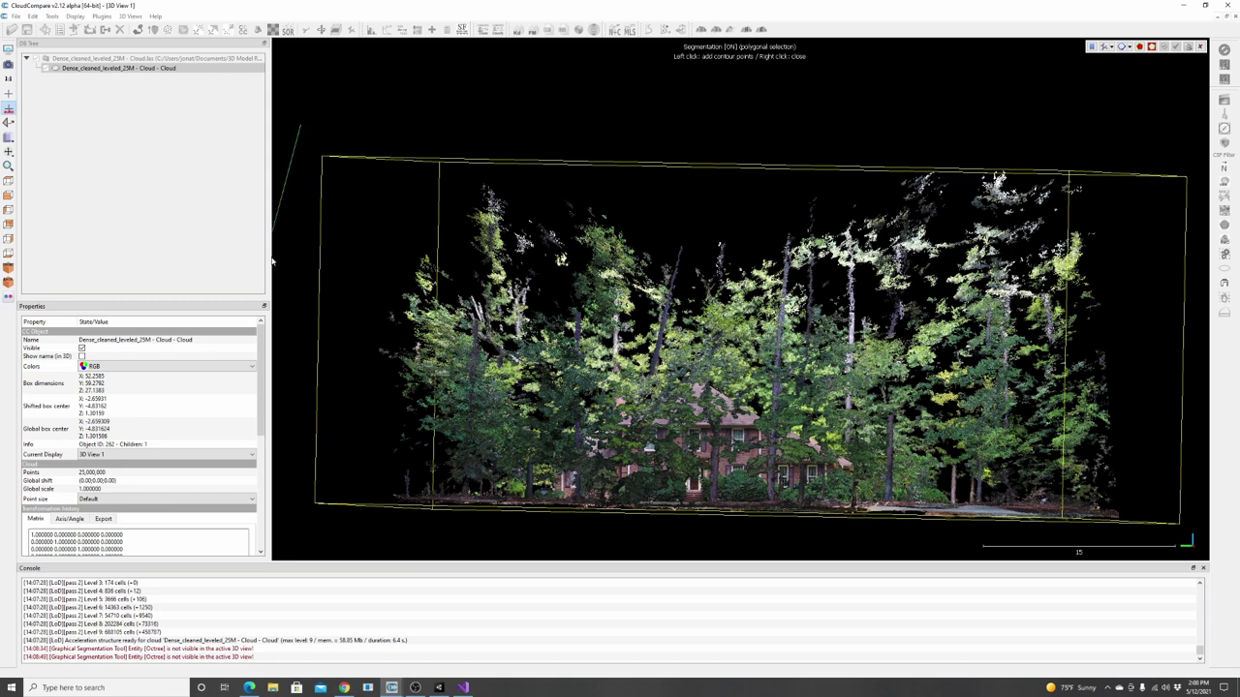
click(300, 426)
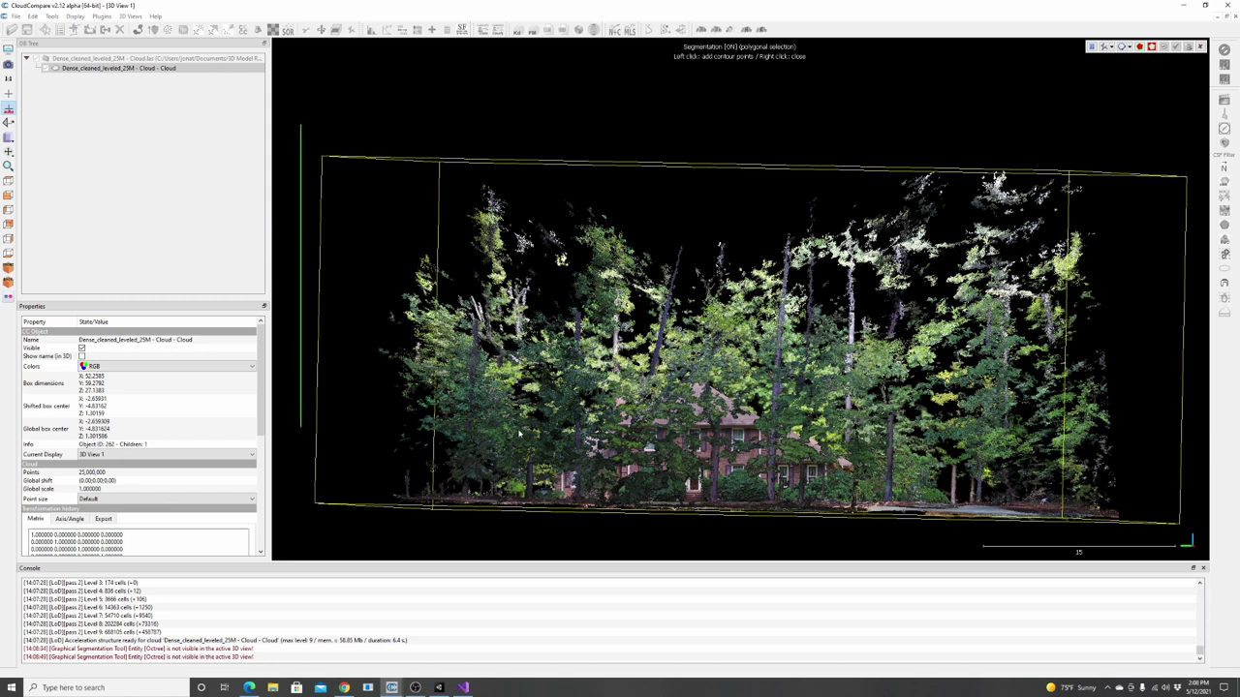
click(1166, 438)
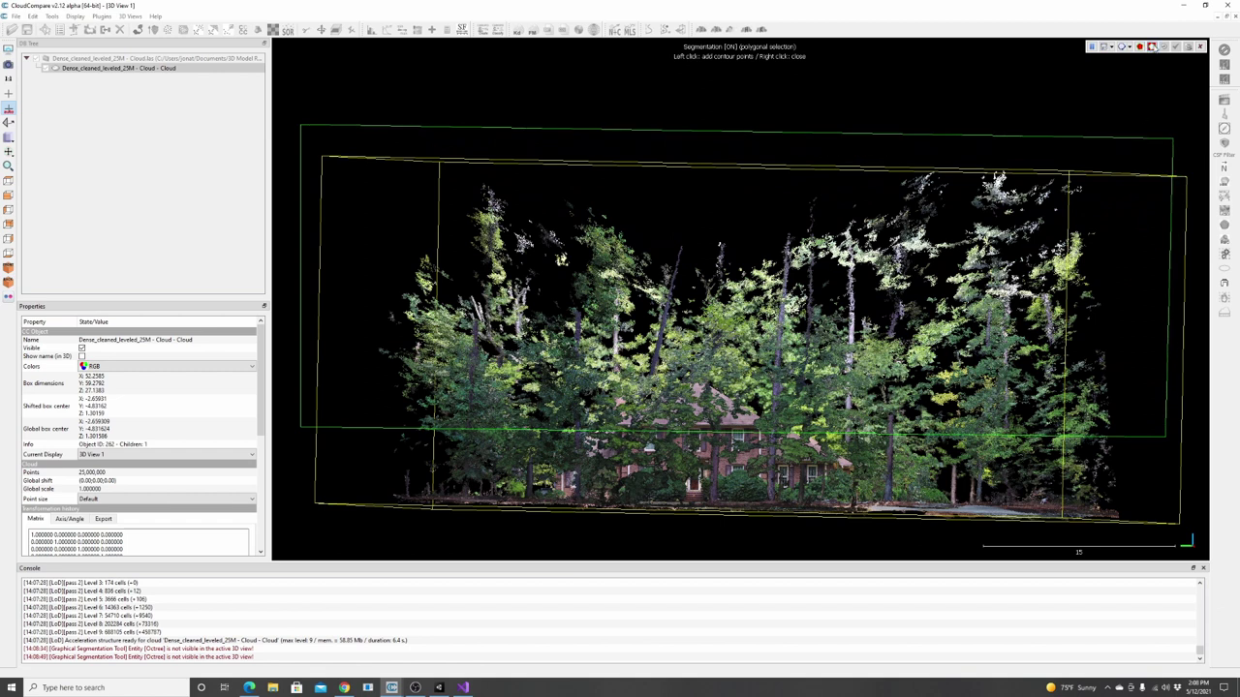
click(1152, 46)
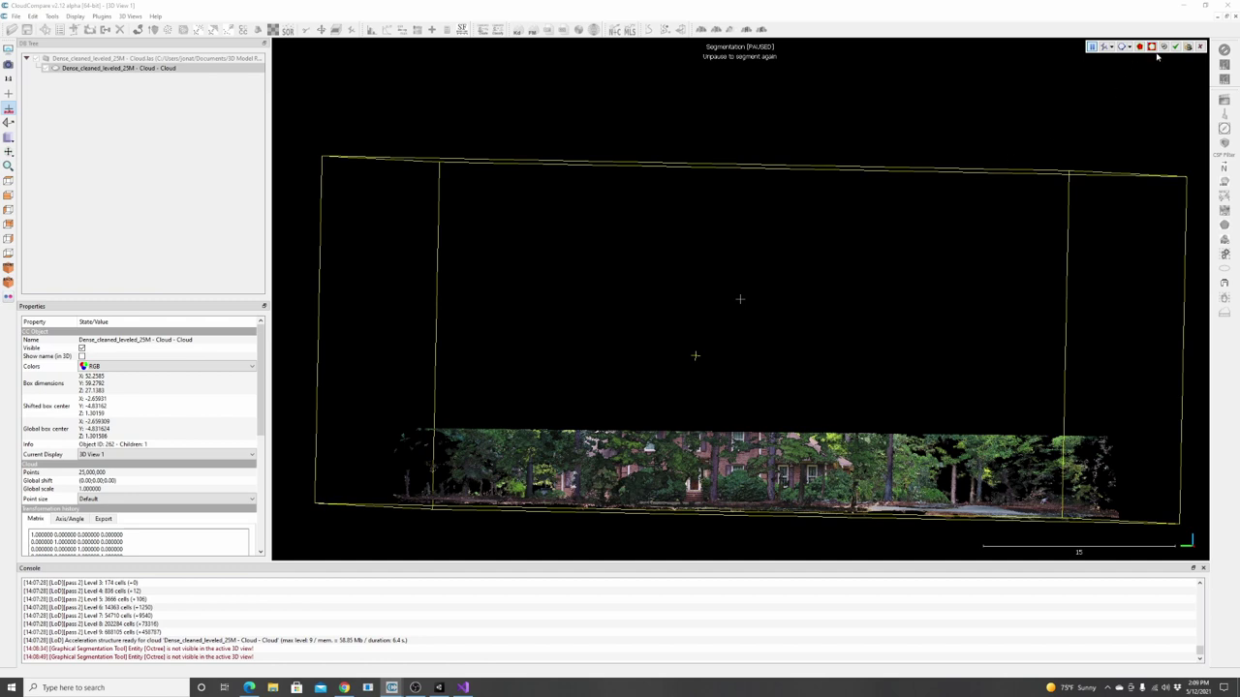
click(1187, 46)
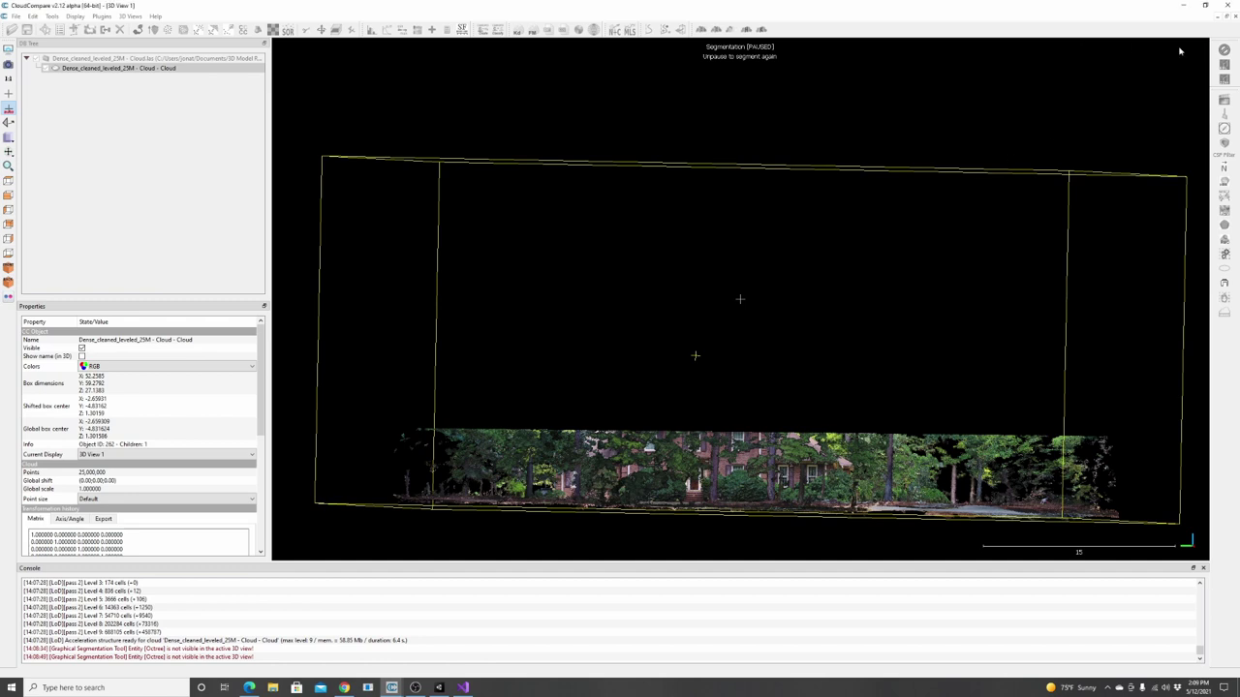
- Compare the two split clouds by toggling their visibility, and delete the remaining cloud that holds the treetops and roof
click(46, 68)
click(46, 69)
click(46, 77)
click(46, 77)
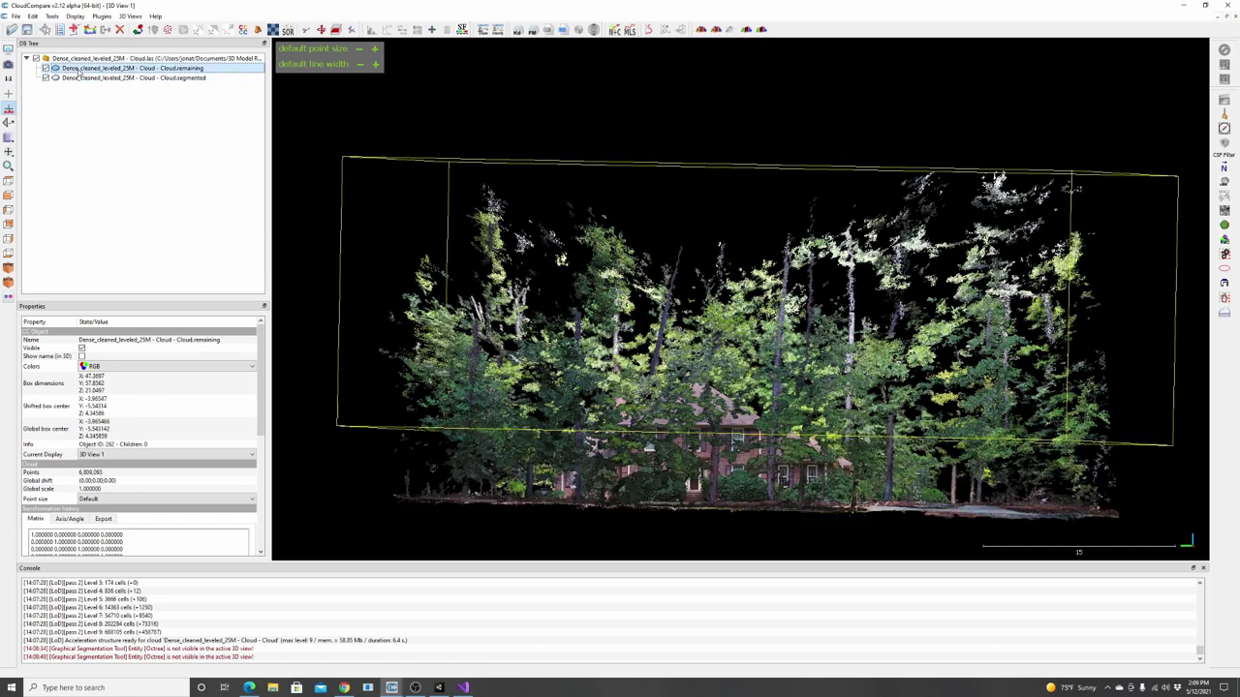
click(46, 69)
drag(880, 235, 742, 308)
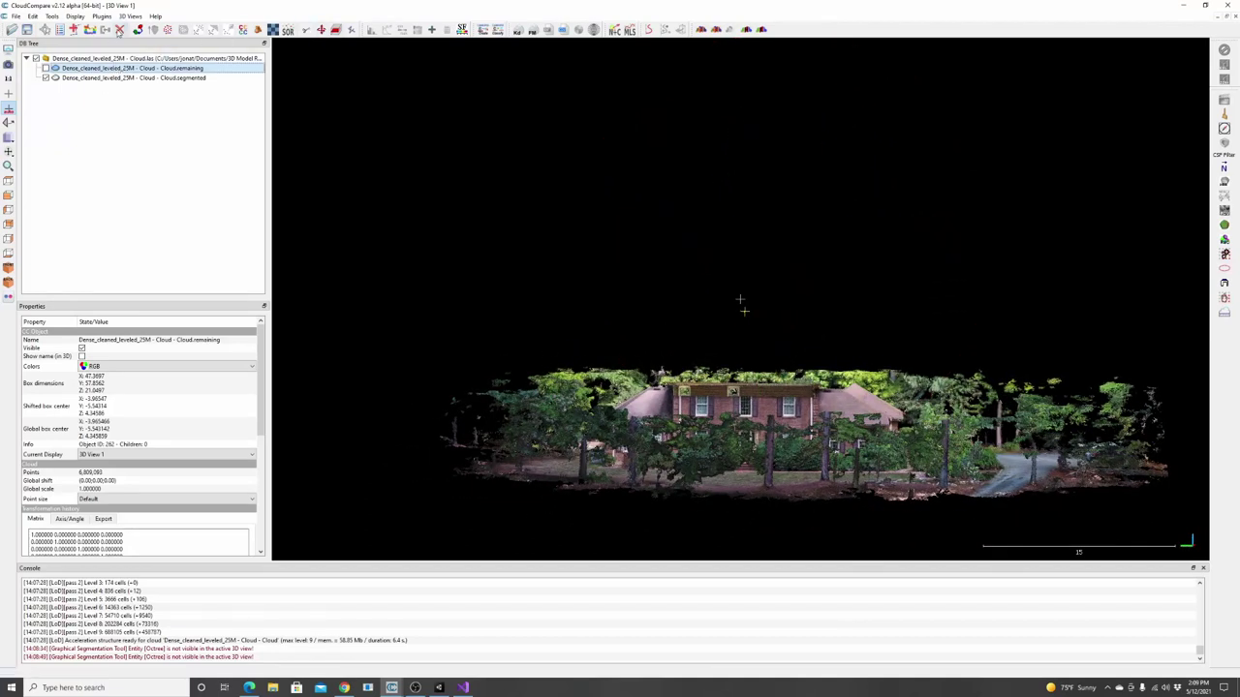
click(119, 29)
- Segment the leftover cloud side-on with a polygon over its upper half, and delete the cut-away points
drag(674, 263, 631, 481)
drag(739, 300, 734, 295)
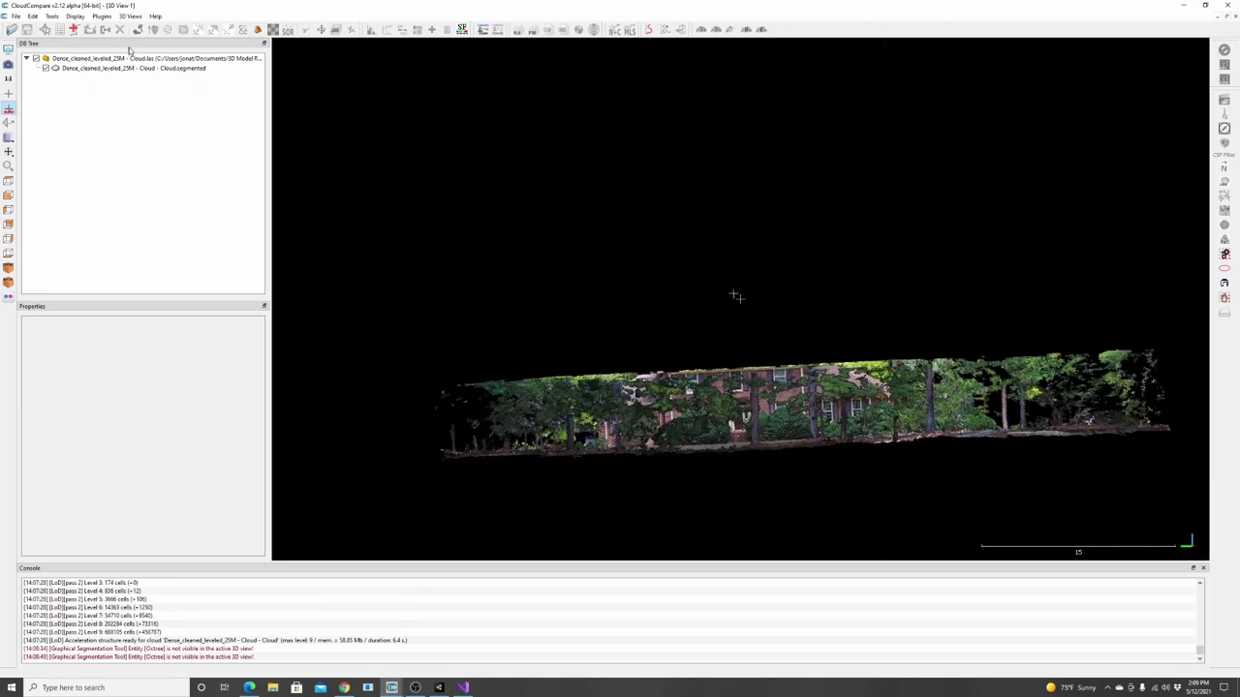
click(94, 70)
click(320, 28)
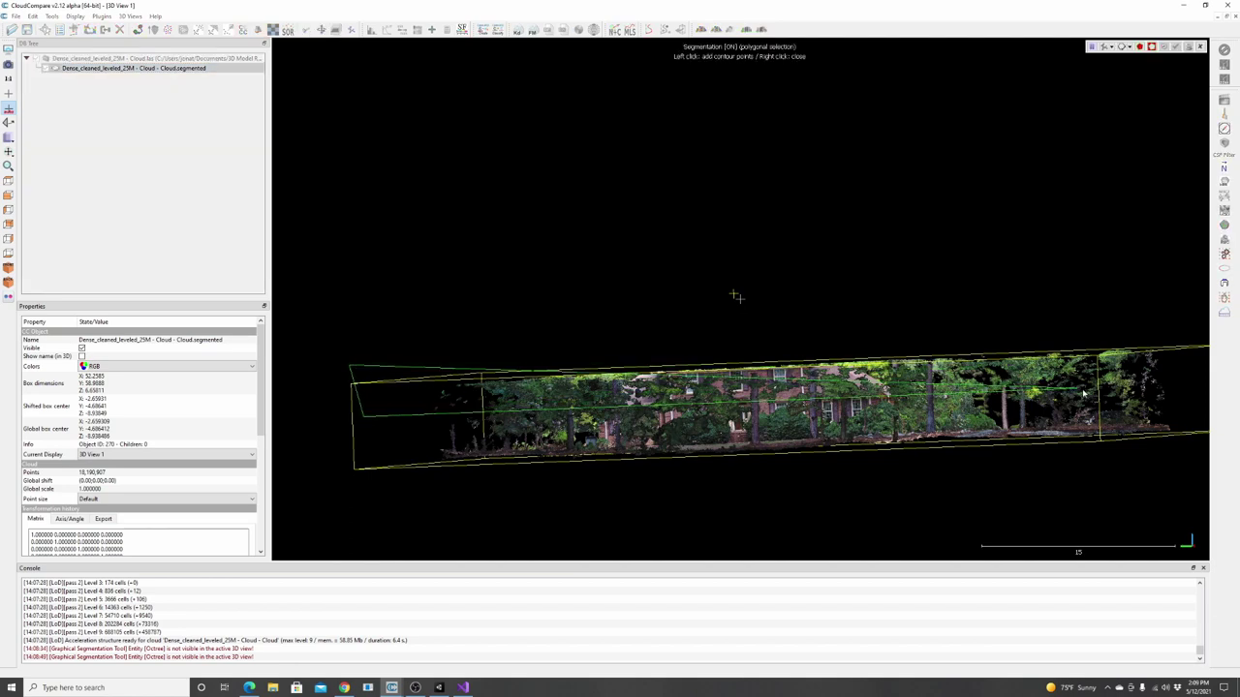
click(1193, 376)
click(1152, 224)
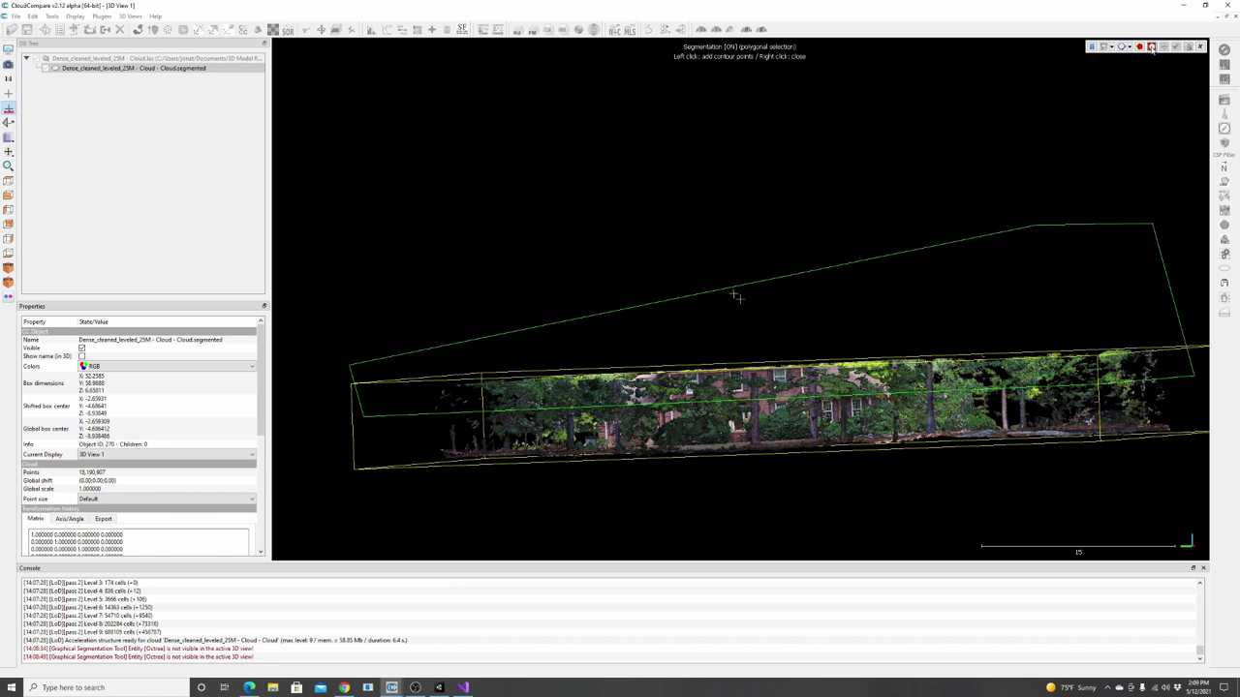
right_click(737, 296)
drag(753, 357, 742, 457)
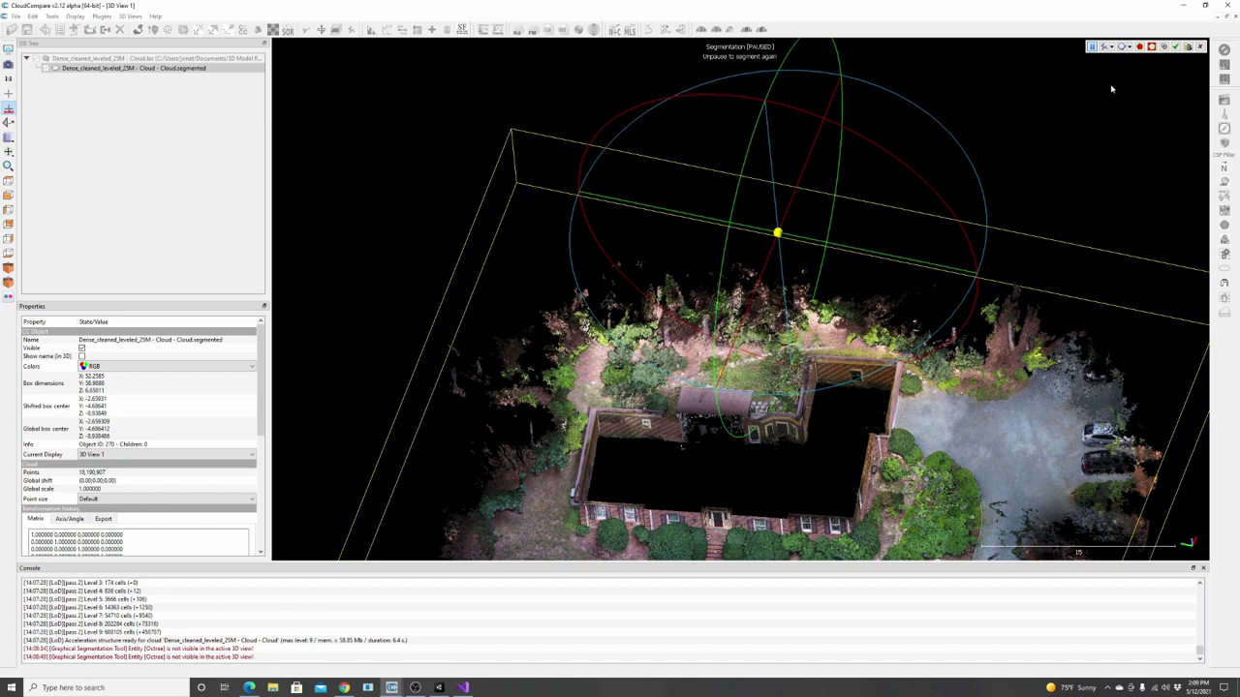
click(1190, 47)
- Examine the cropped house, garden and driveway from several angles to check what the cut left
drag(934, 204, 862, 407)
right_drag(823, 416, 857, 290)
drag(852, 300, 823, 242)
right_drag(794, 368, 897, 413)
drag(860, 354, 547, 386)
scroll(547, 386, up, 5)
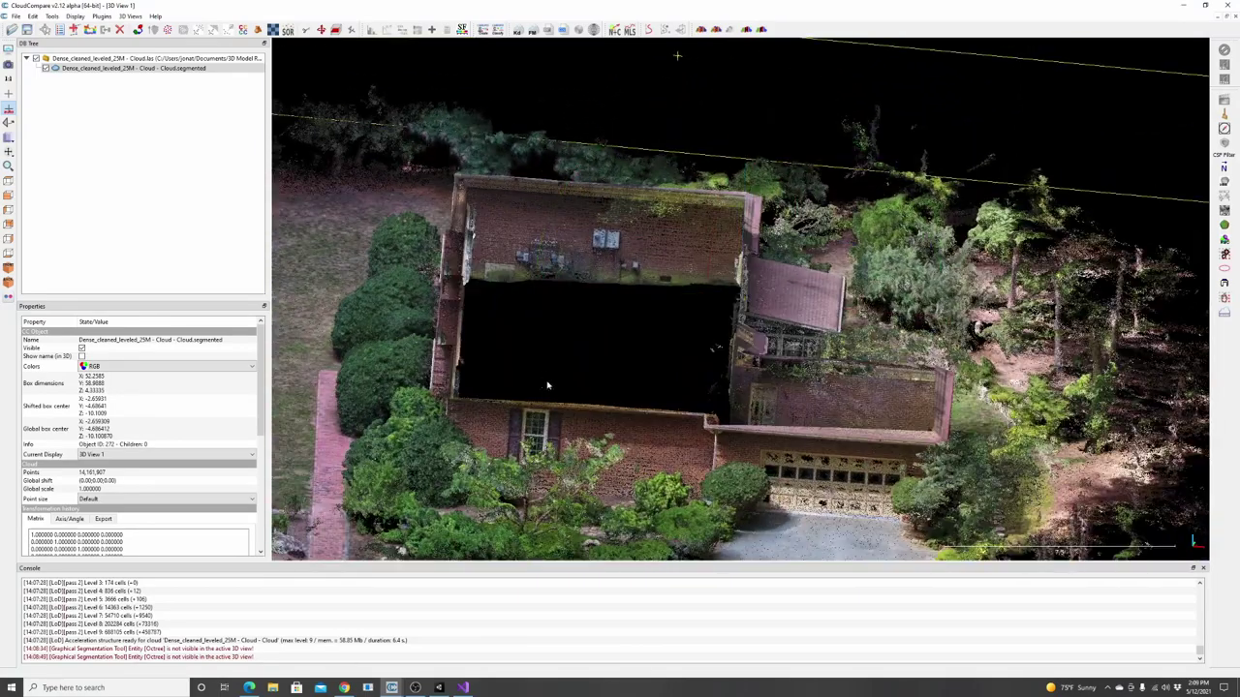
scroll(548, 386, down, 5)
mouse_move(345, 43)
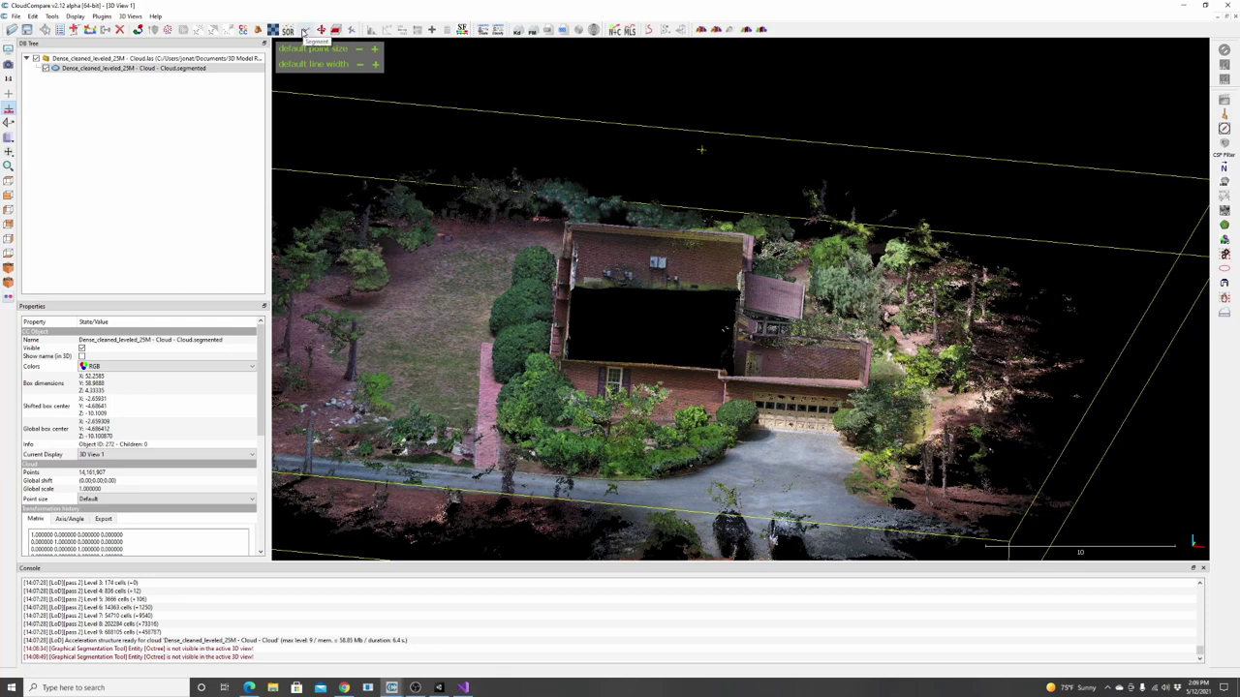
right_drag(523, 302, 664, 290)
drag(665, 302, 594, 260)
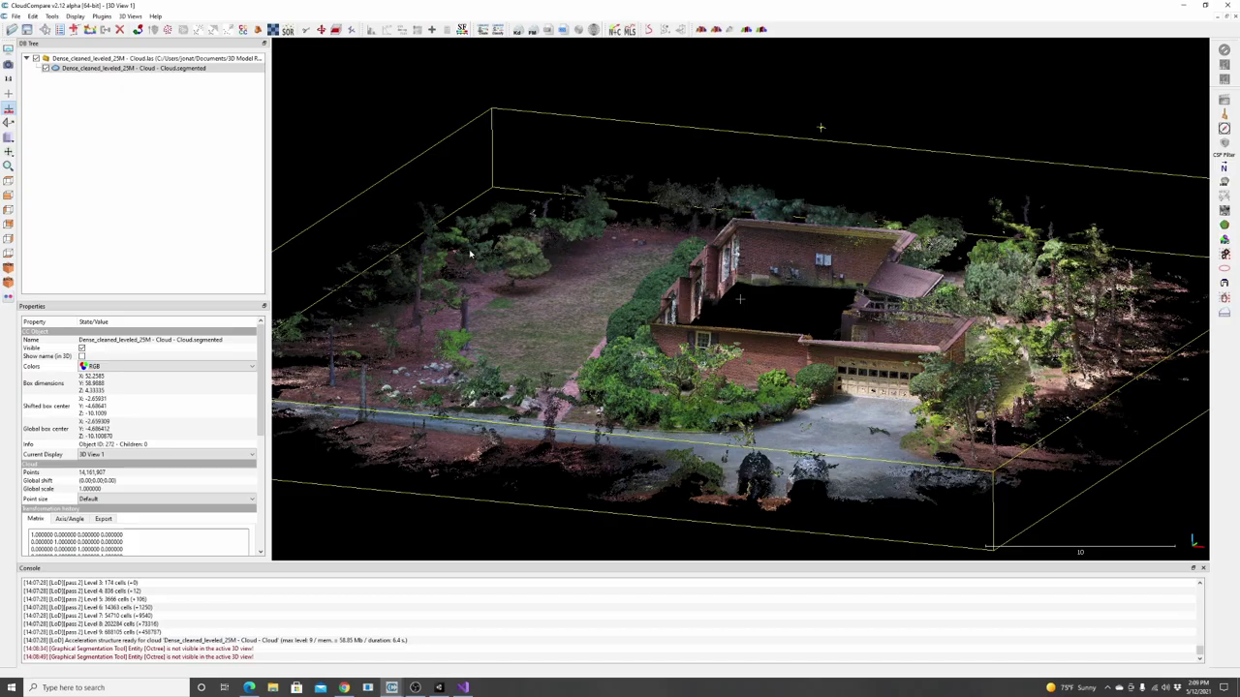
drag(596, 274, 684, 174)
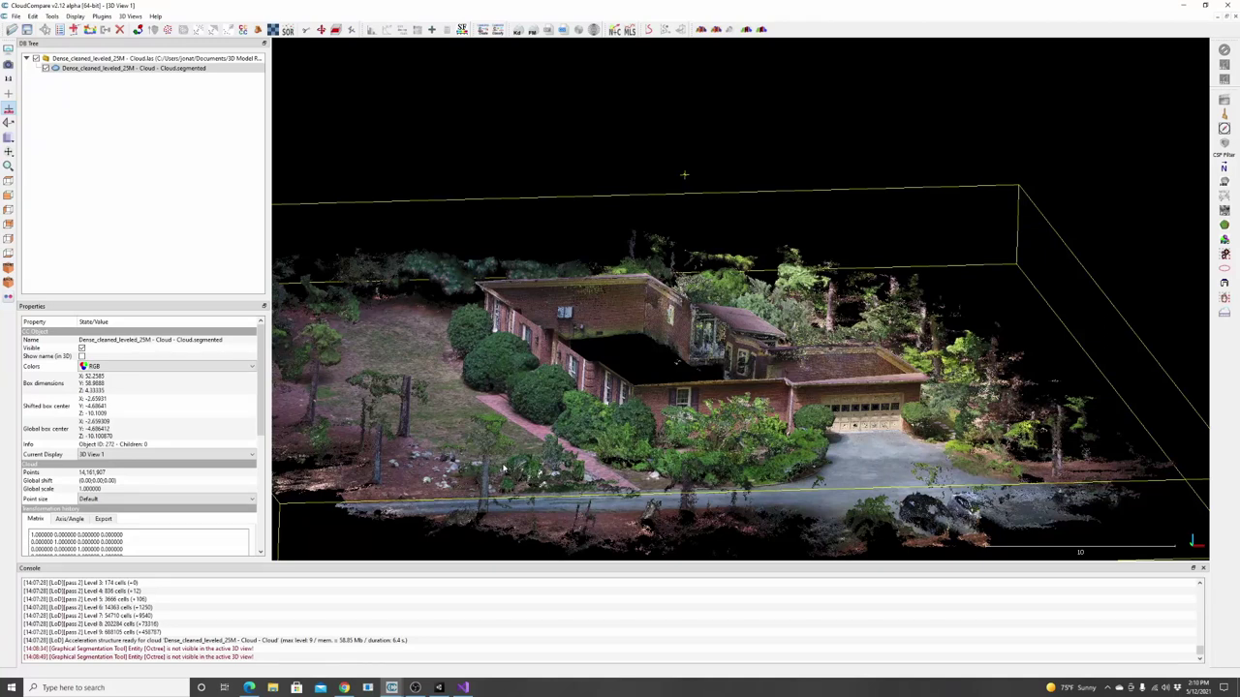
- Check the cropped cloud's point count in its properties
right_drag(509, 457, 572, 447)
scroll(566, 440, up, 1)
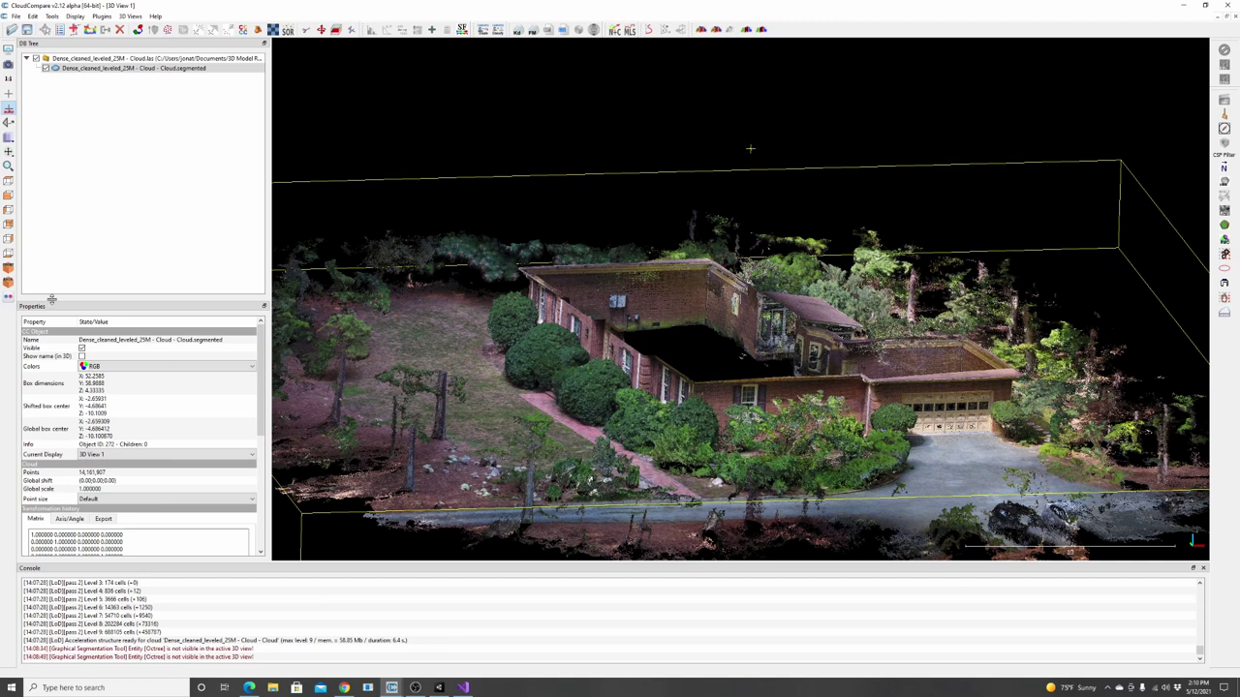
scroll(102, 458, down, 1)
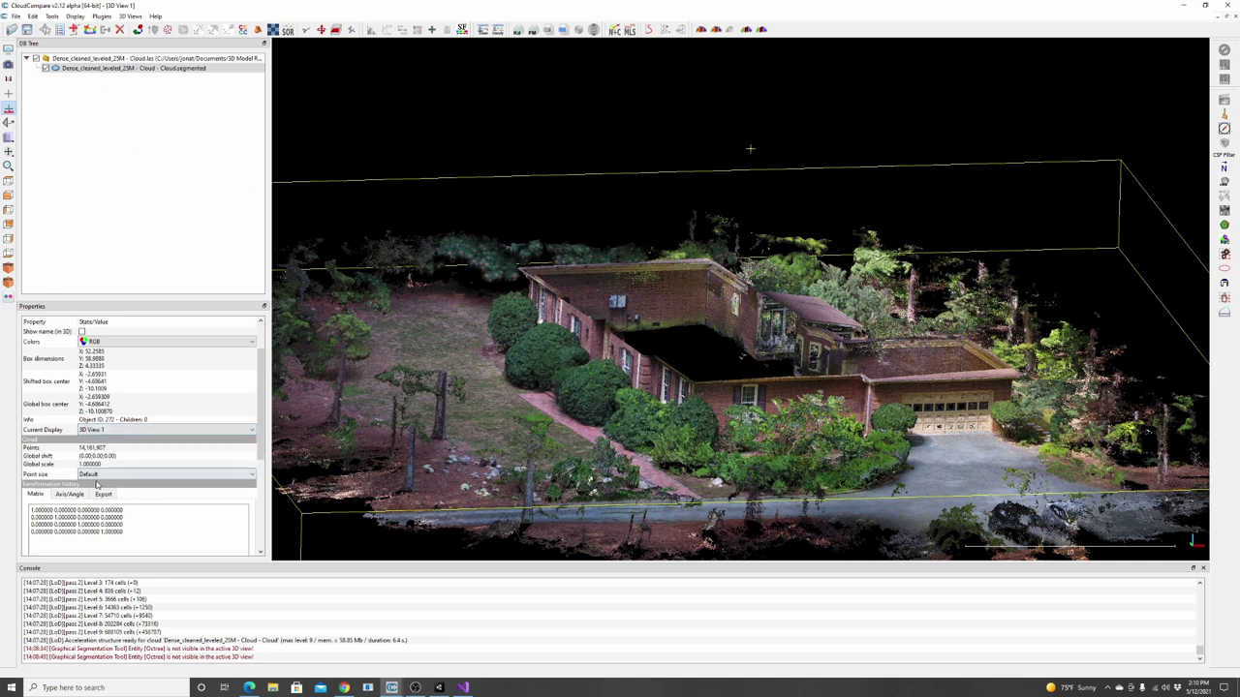
click(91, 450)
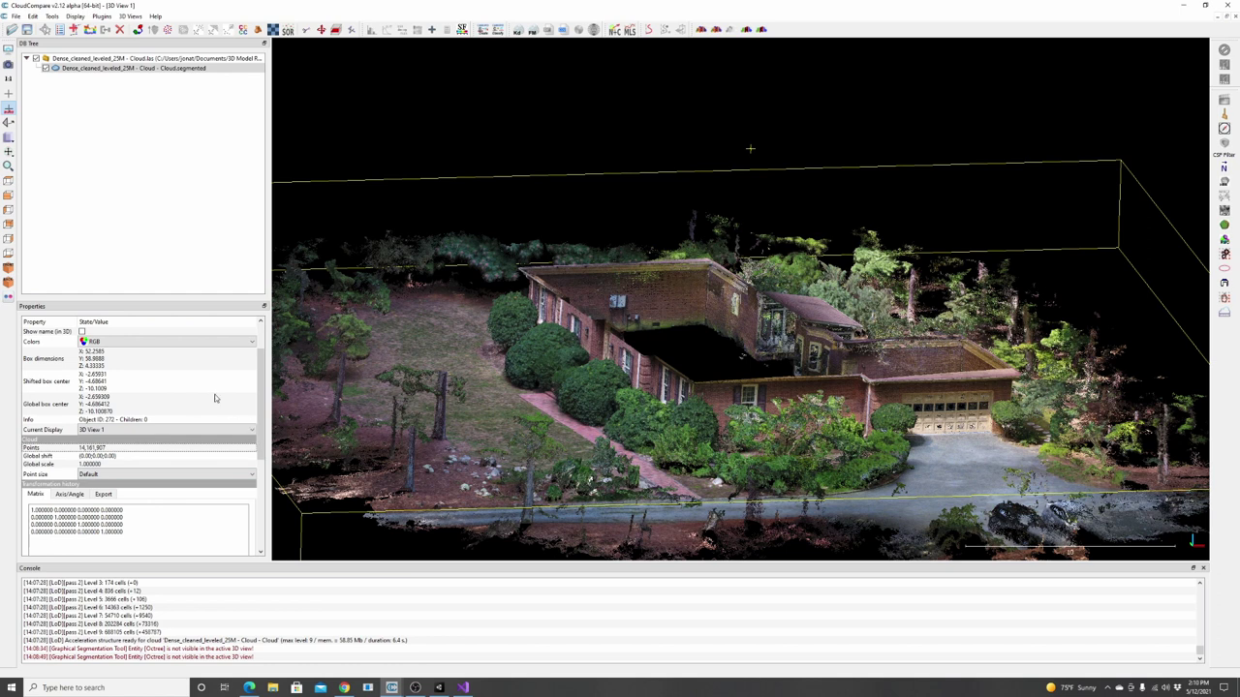
right_drag(725, 153, 685, 131)
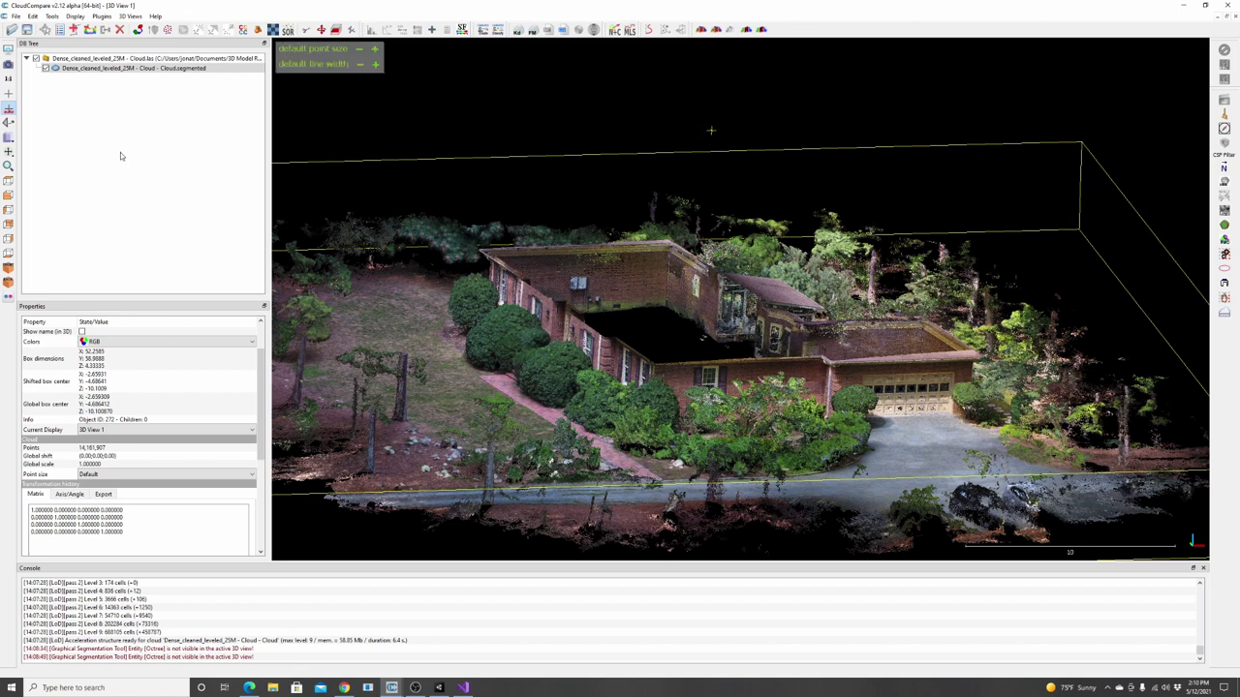
- Subsample the cropped cloud with the Random method, keeping 1000000 points
click(33, 16)
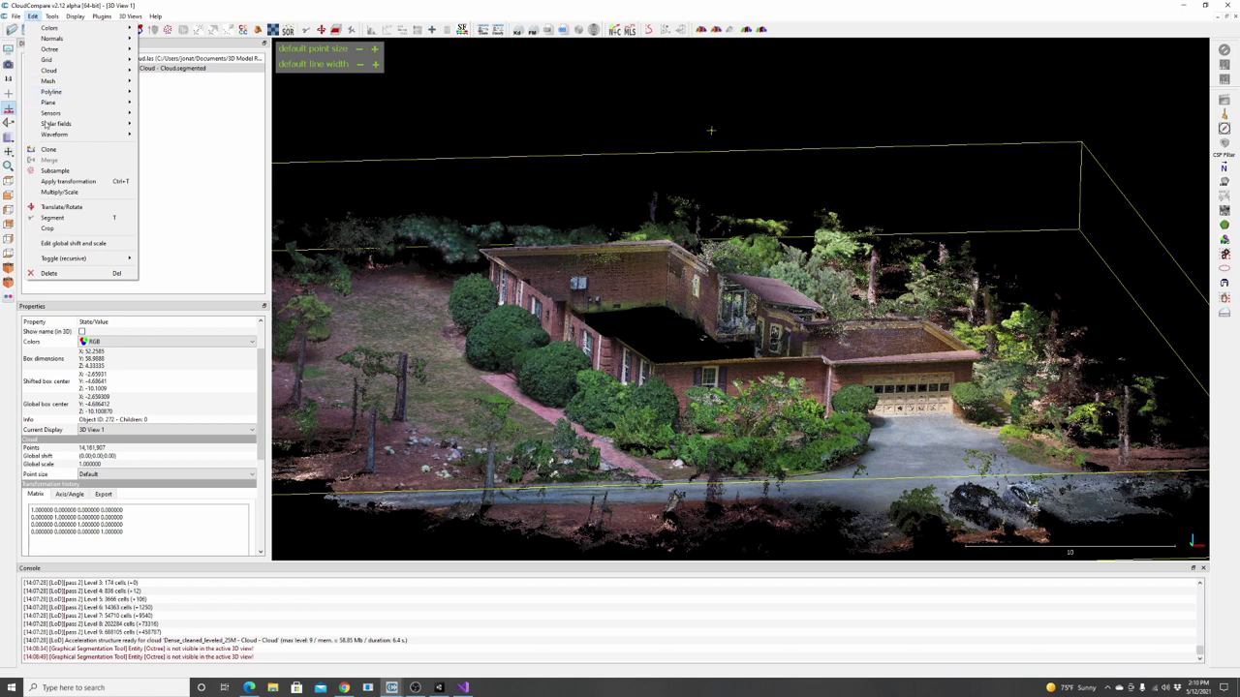
click(41, 170)
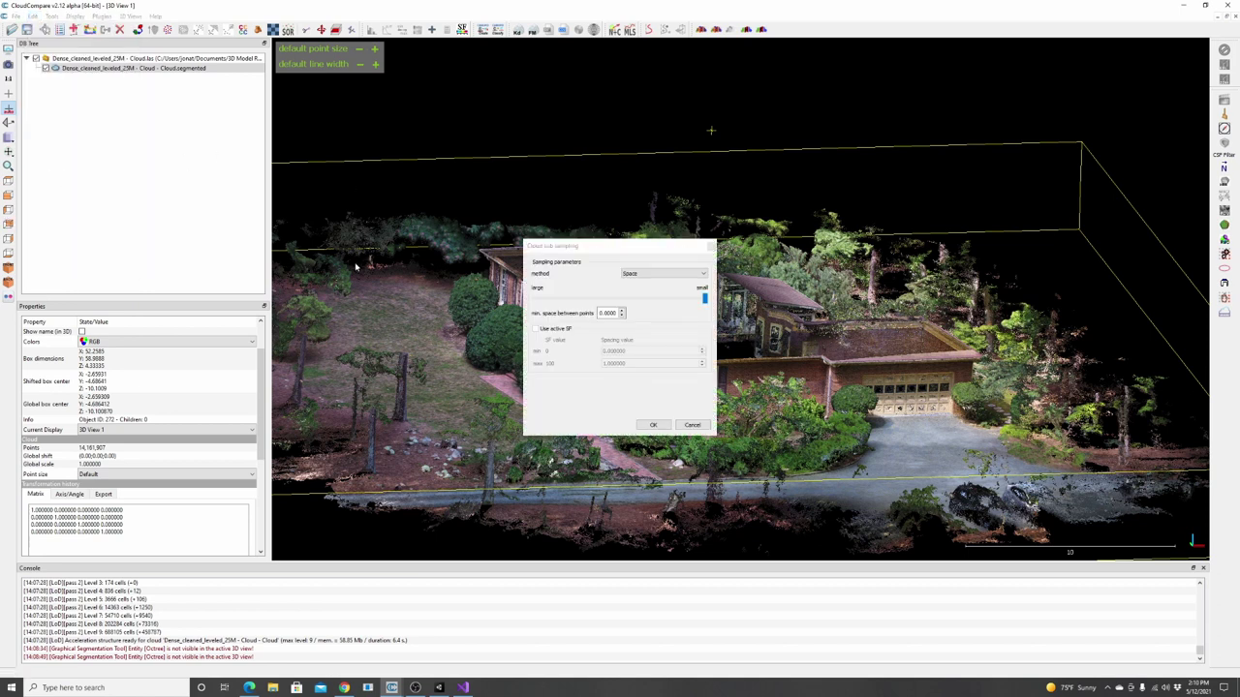
click(664, 273)
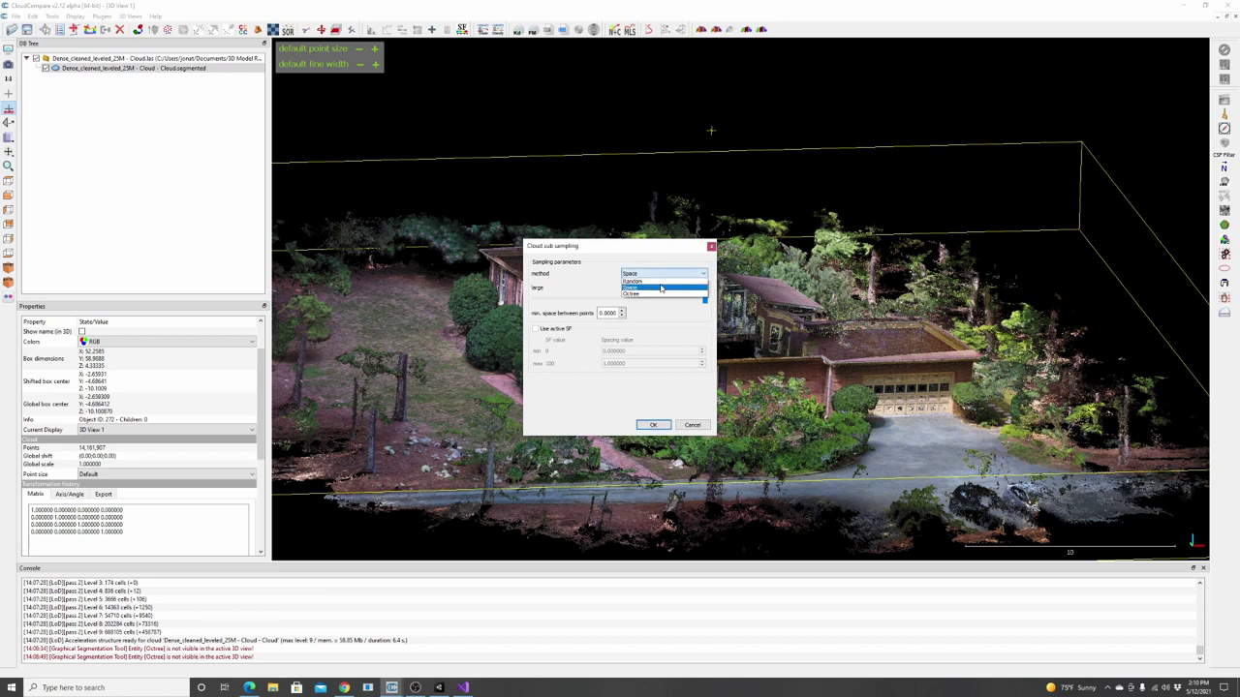
click(662, 287)
click(574, 313)
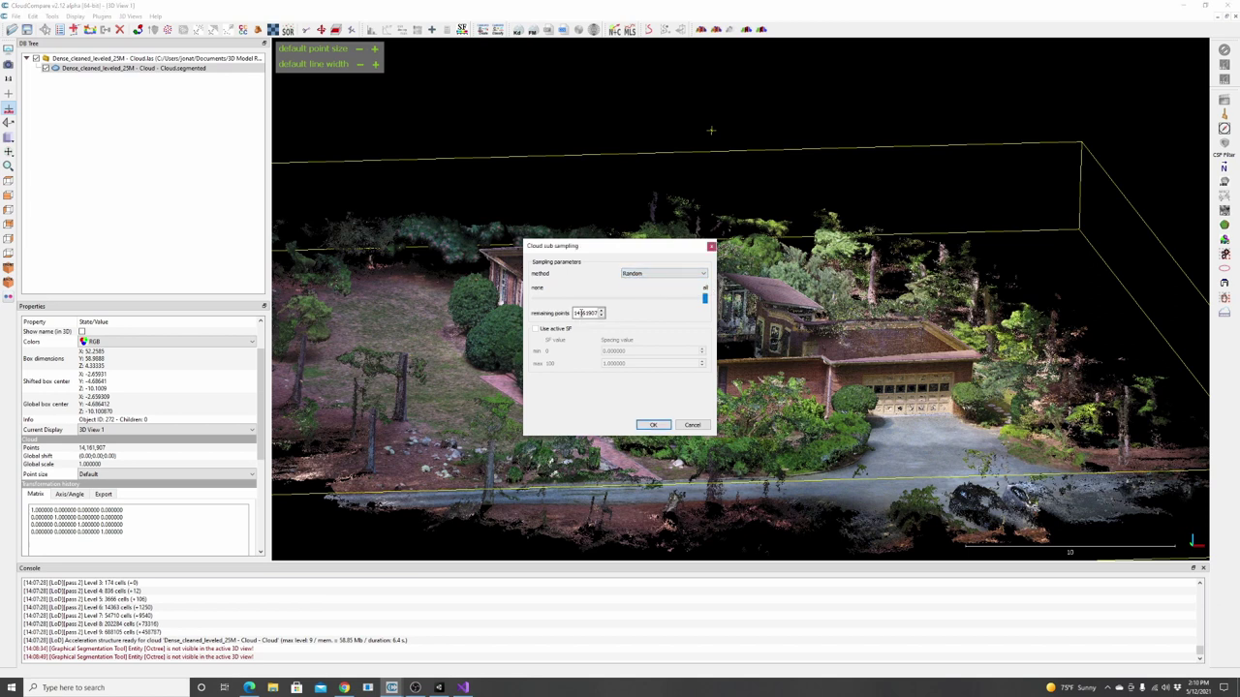
key(ctrl+a)
text(1000000)
click(652, 425)
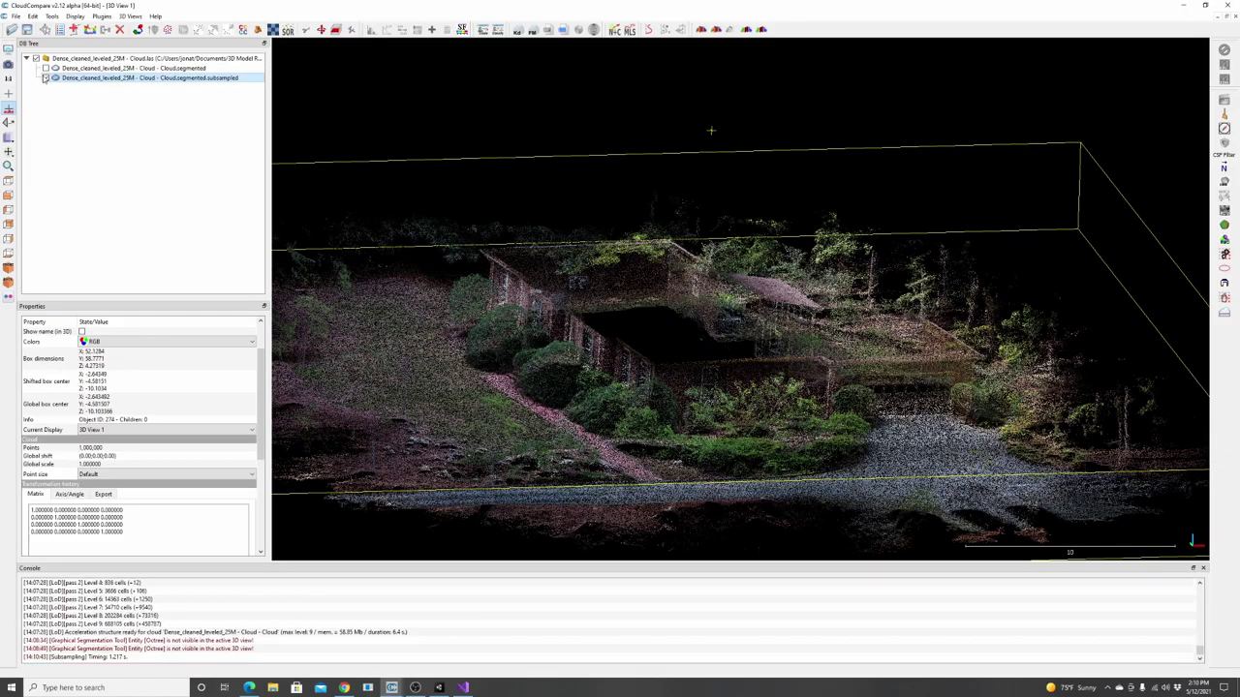
- Inspect the subsampled cloud up close around the house and increase the default point size by three steps
drag(583, 192, 728, 105)
drag(748, 338, 451, 346)
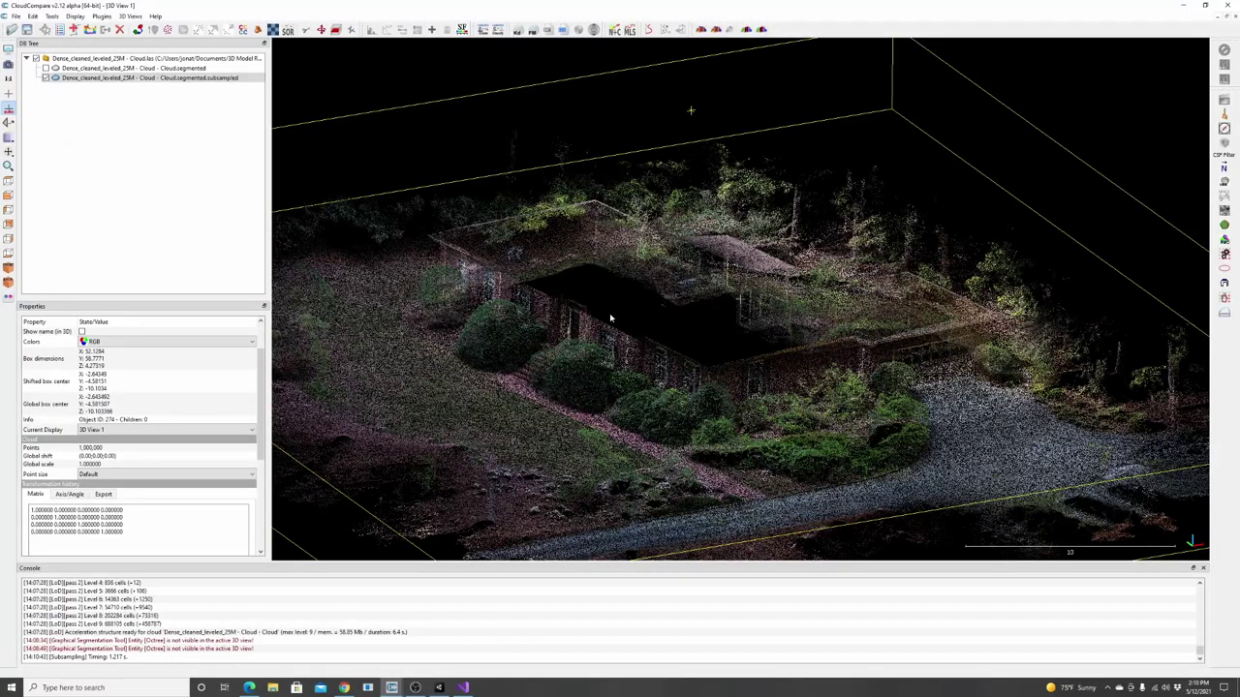
scroll(722, 278, up, 3)
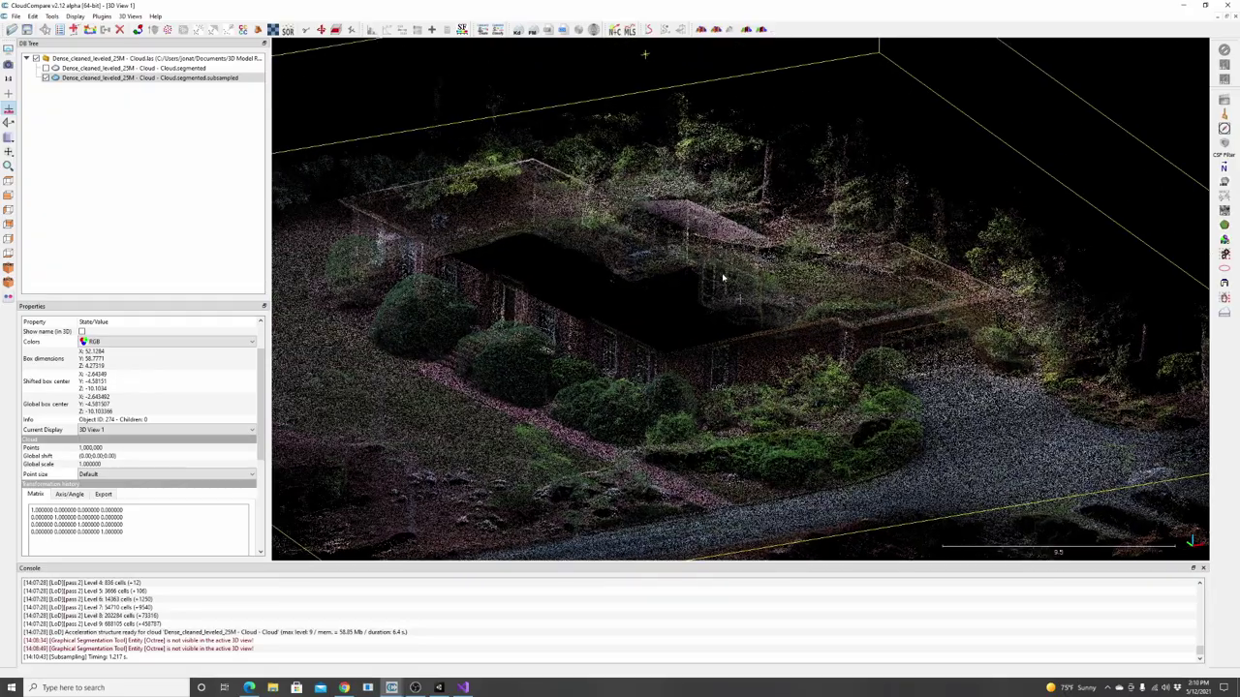
scroll(739, 299, up, 10)
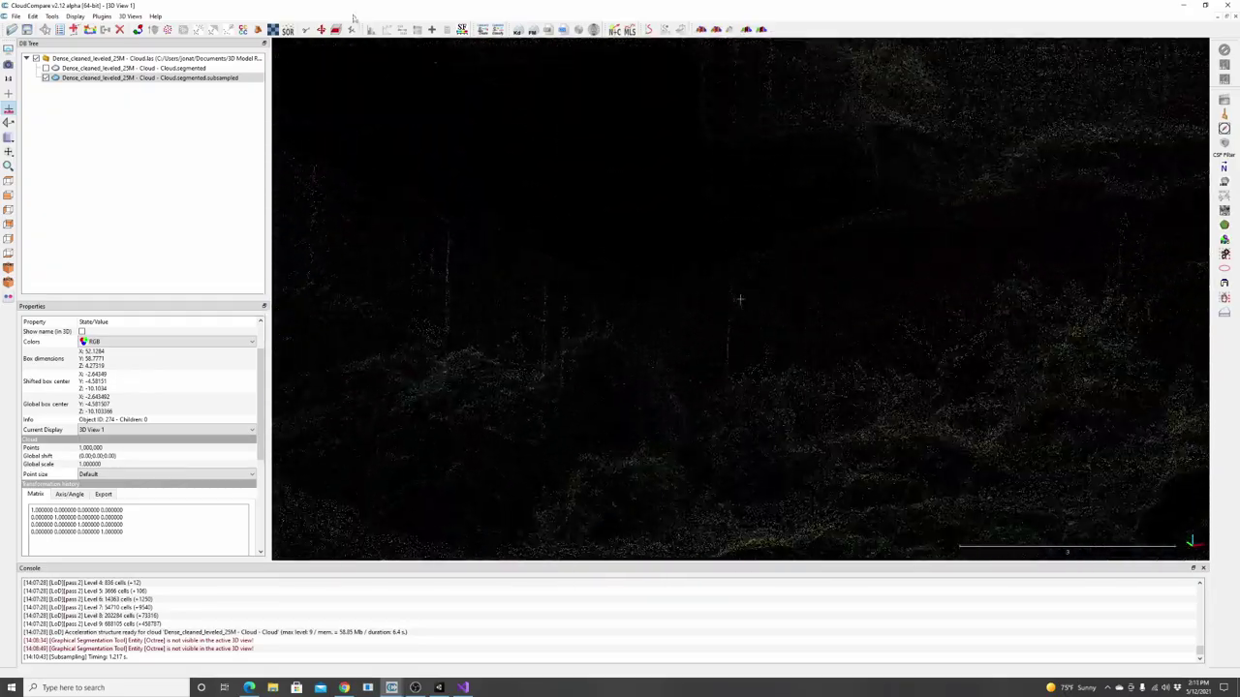
click(375, 49)
click(375, 49)
click(375, 50)
- Compare the subsampled cloud with the denser segmented cloud by toggling the latter's visibility, and examine the house and yard
drag(798, 282, 562, 273)
click(46, 69)
click(46, 69)
click(45, 69)
click(45, 69)
right_drag(601, 203, 766, 192)
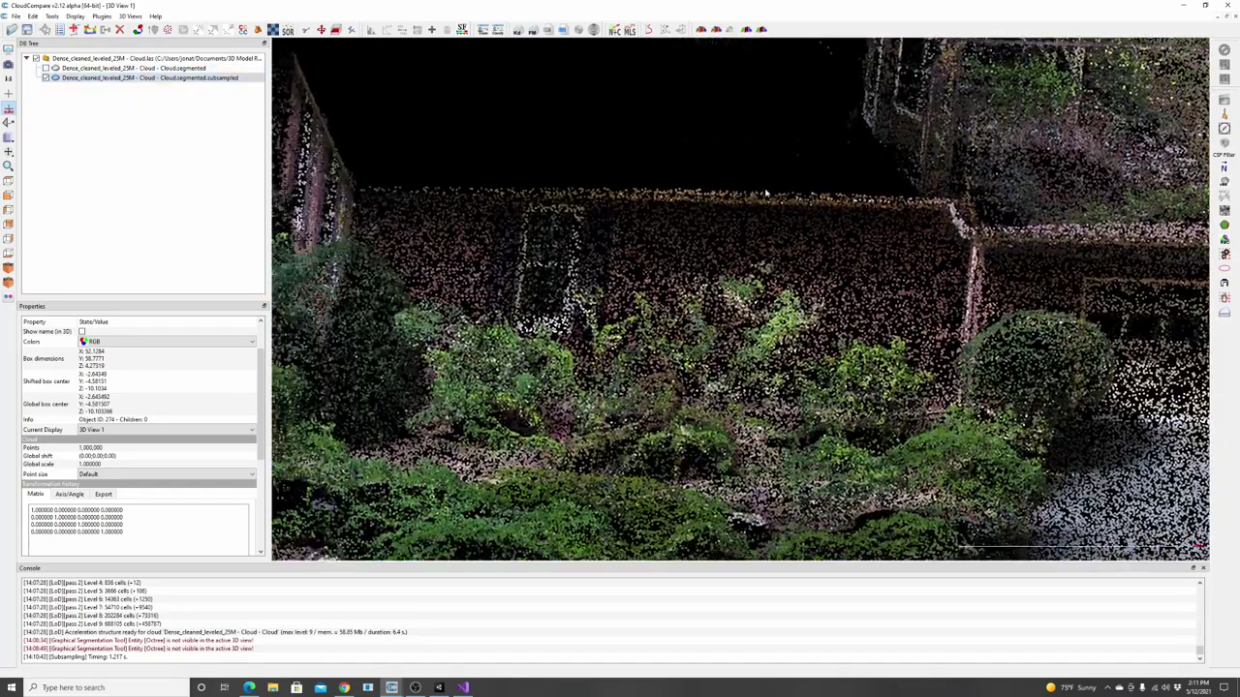
scroll(766, 192, down, 7)
scroll(765, 194, down, 3)
drag(904, 210, 784, 325)
right_drag(784, 325, 796, 443)
drag(796, 442, 888, 264)
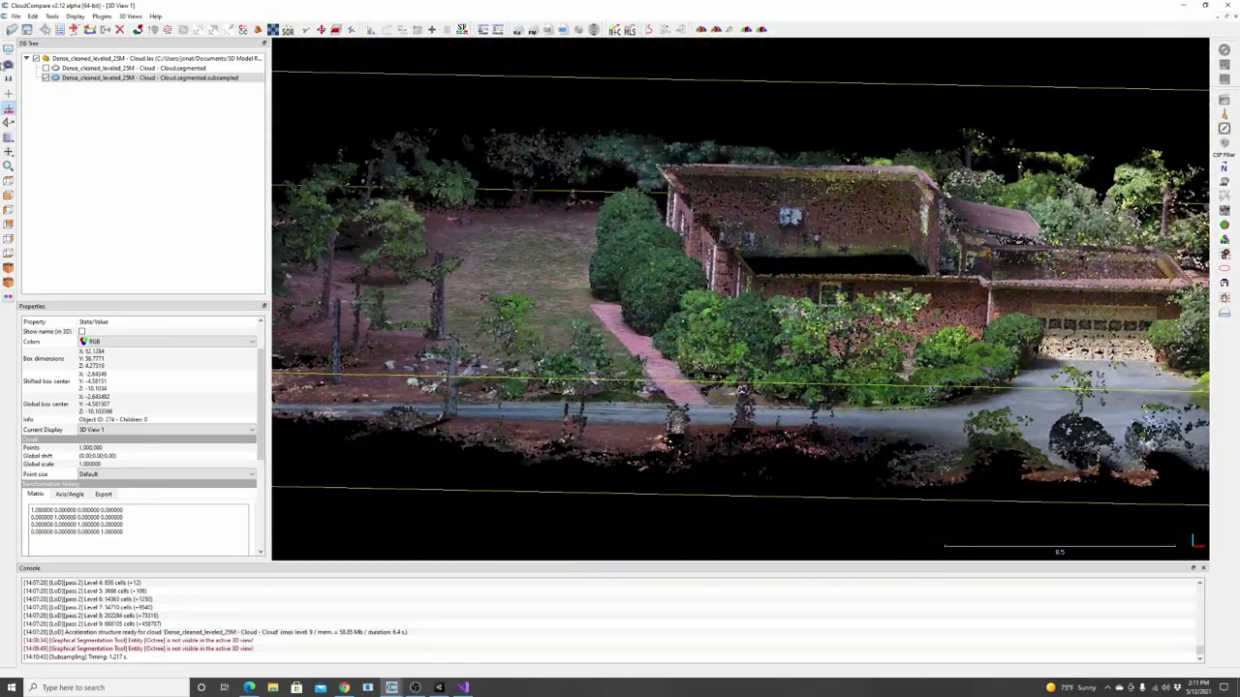
- Compute normals for the subsampled cloud using the Quadric local surface model and Minimum Spanning Tree orientation
click(77, 80)
click(77, 79)
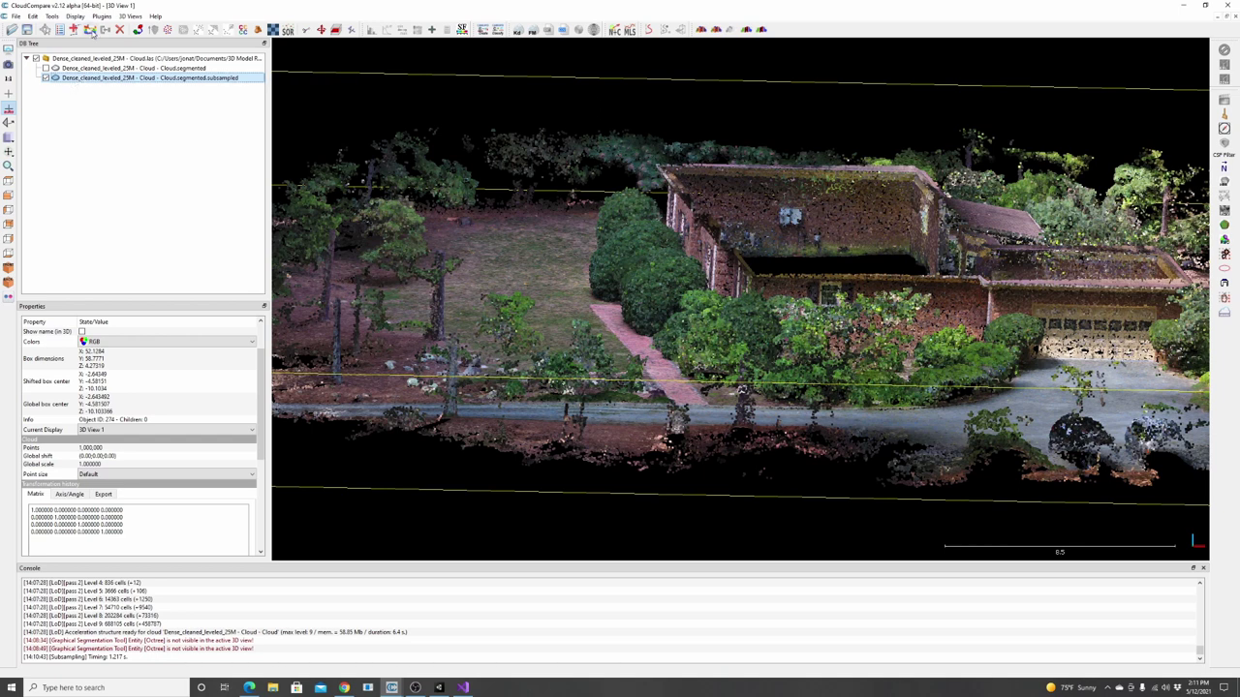
click(40, 17)
mouse_move(97, 38)
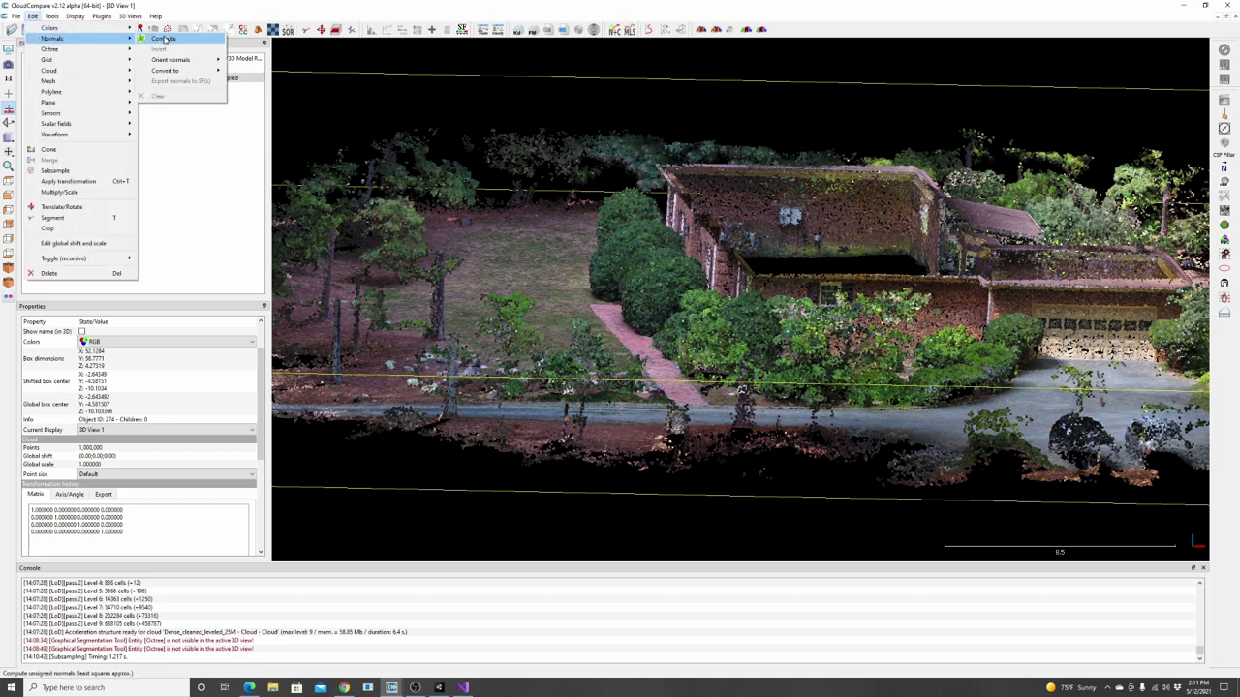
click(165, 38)
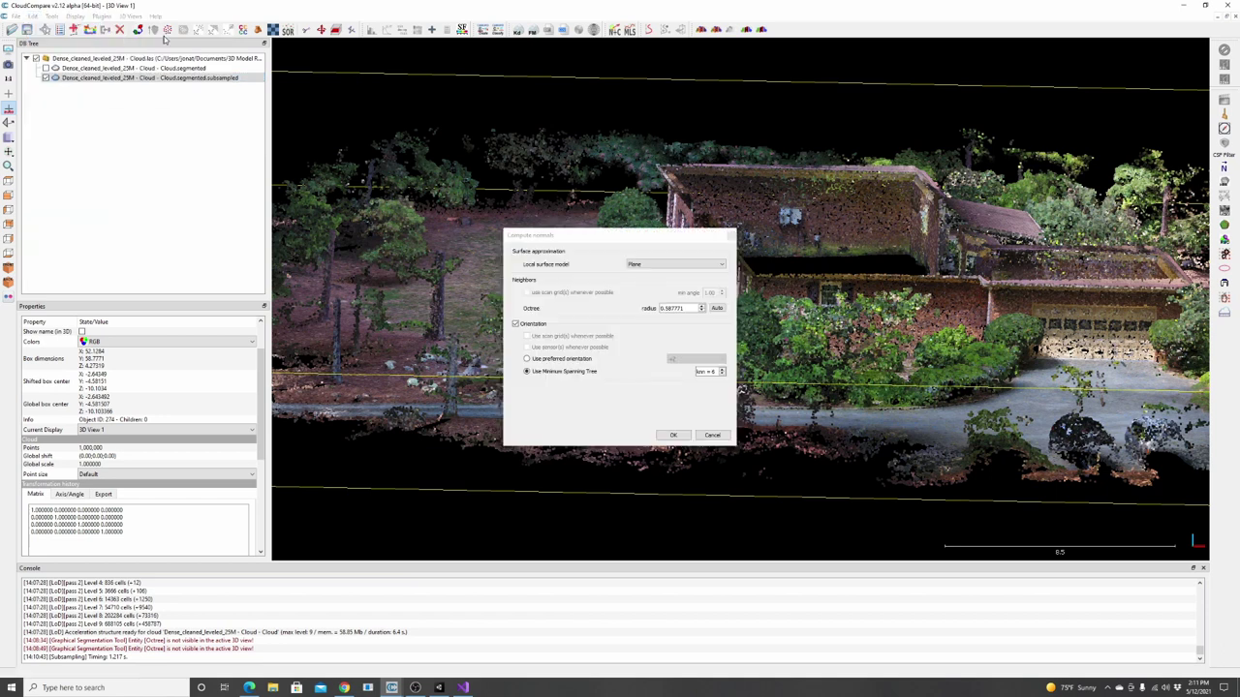
click(639, 265)
click(645, 277)
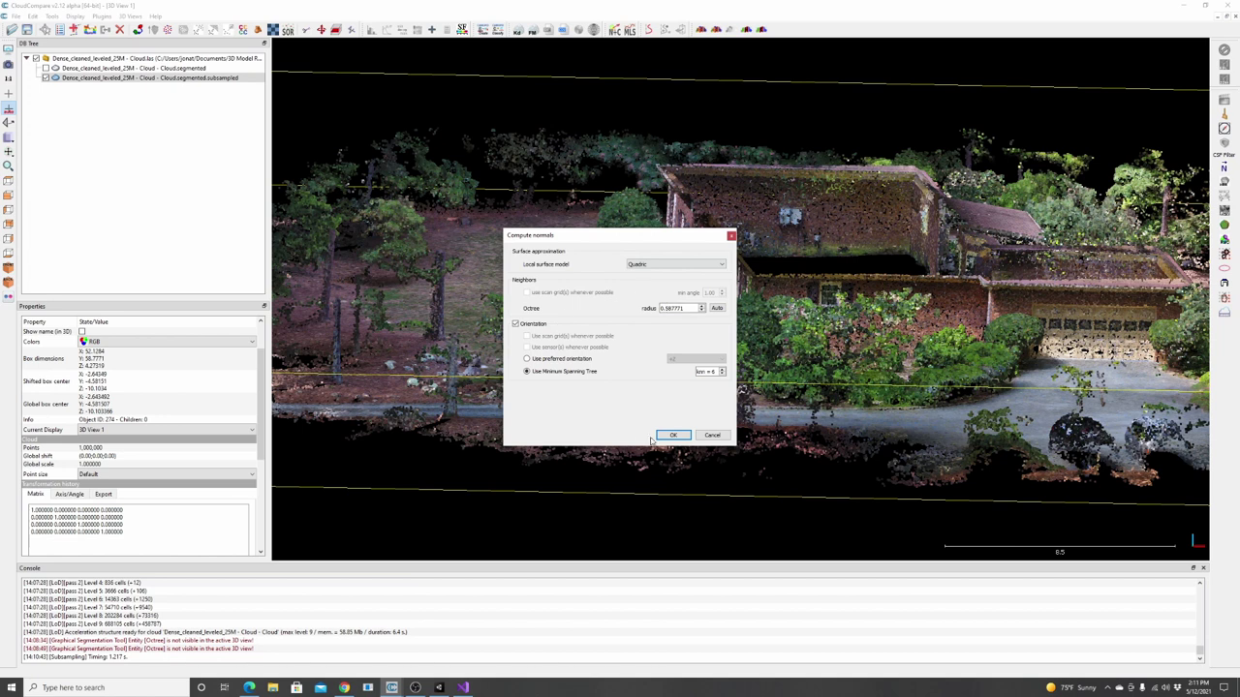
click(670, 435)
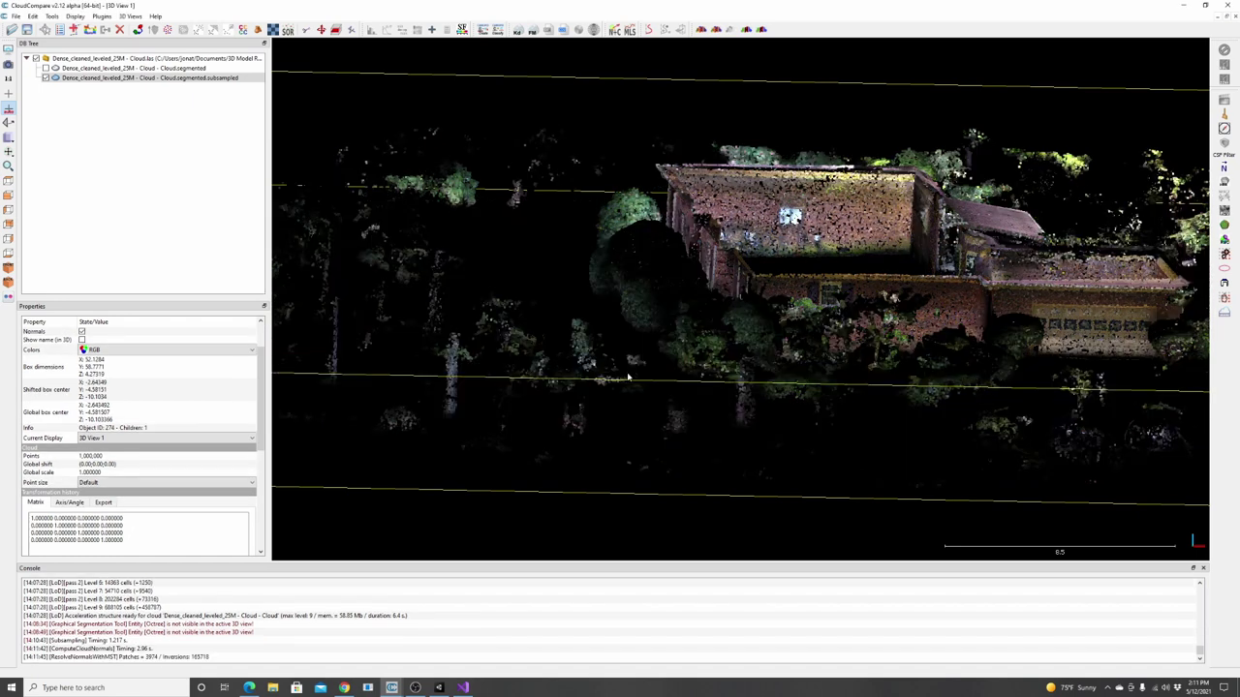
- Invert the normals of the subsampled cloud
drag(622, 373, 429, 303)
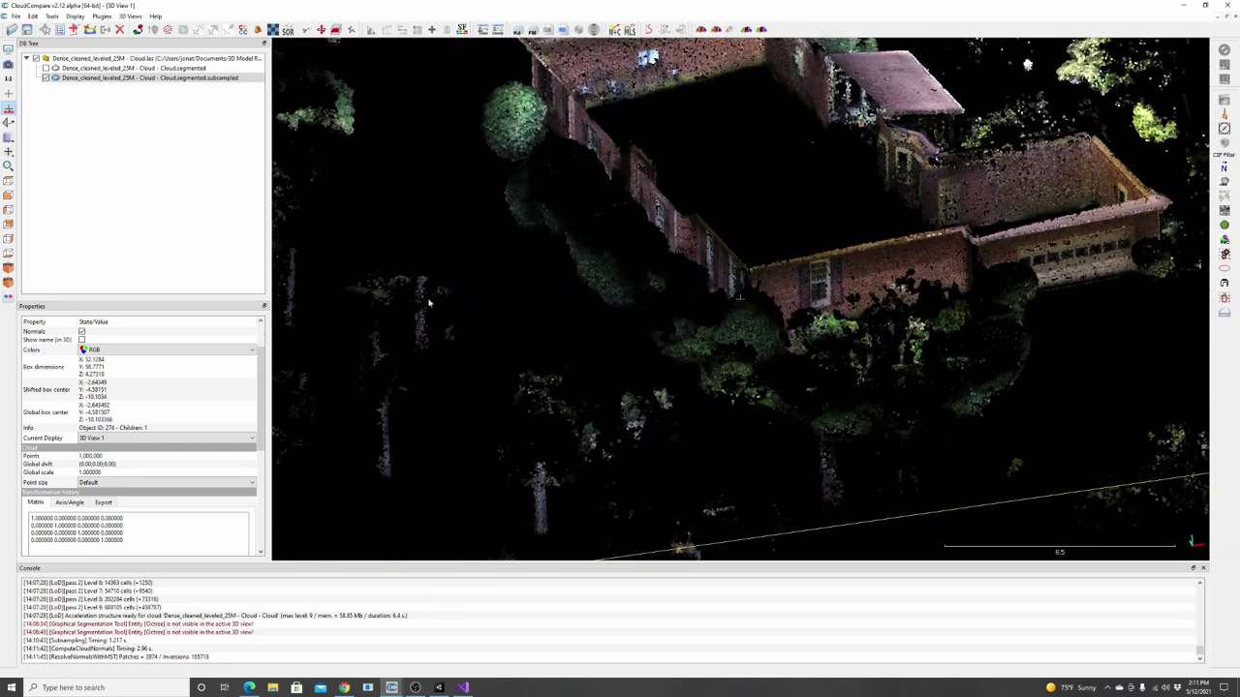
click(51, 16)
mouse_move(33, 16)
mouse_move(41, 39)
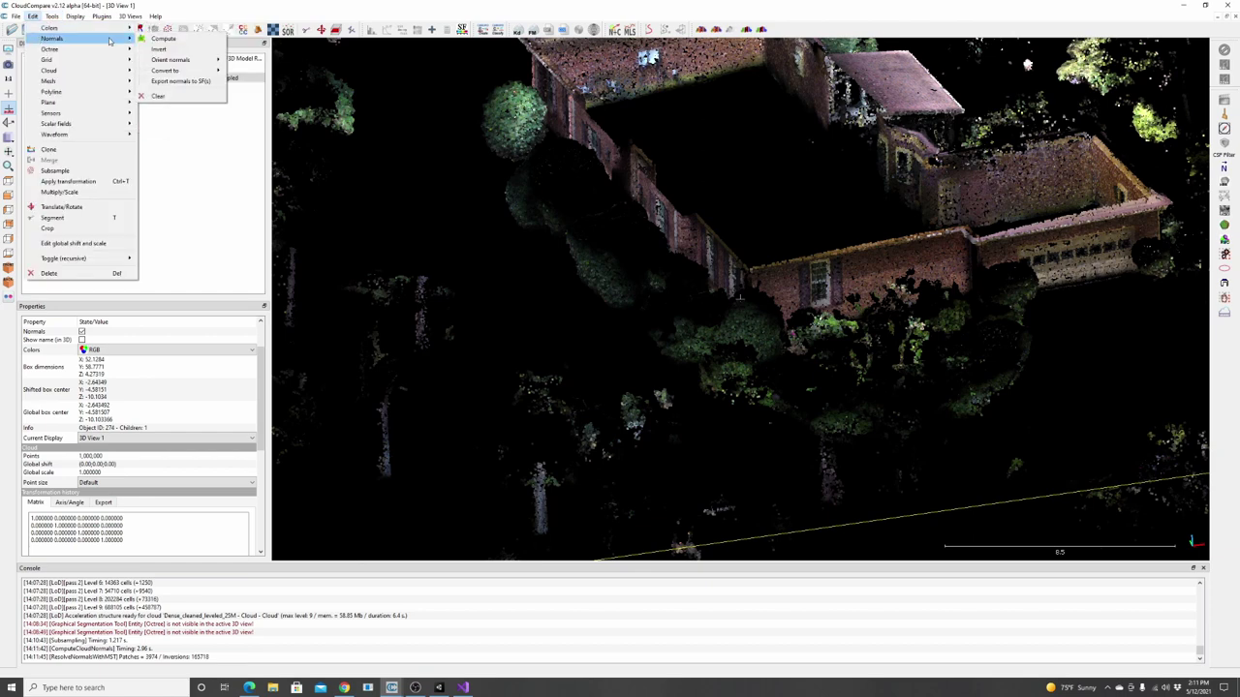
click(159, 49)
- Examine the shading of the subsampled cloud with inverted normals around the driveway, walls and front yard
drag(660, 288, 393, 303)
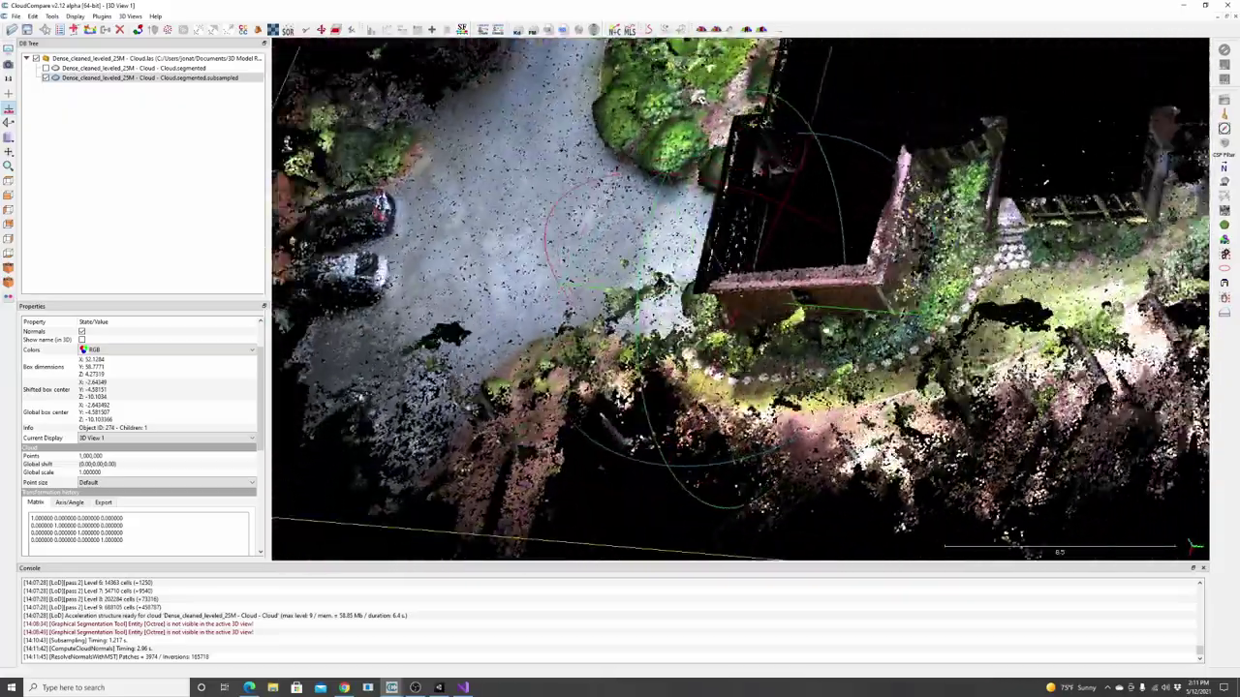
drag(668, 310, 562, 300)
drag(627, 192, 310, 363)
drag(895, 339, 831, 361)
drag(606, 284, 1036, 499)
drag(755, 324, 269, 336)
drag(901, 407, 911, 230)
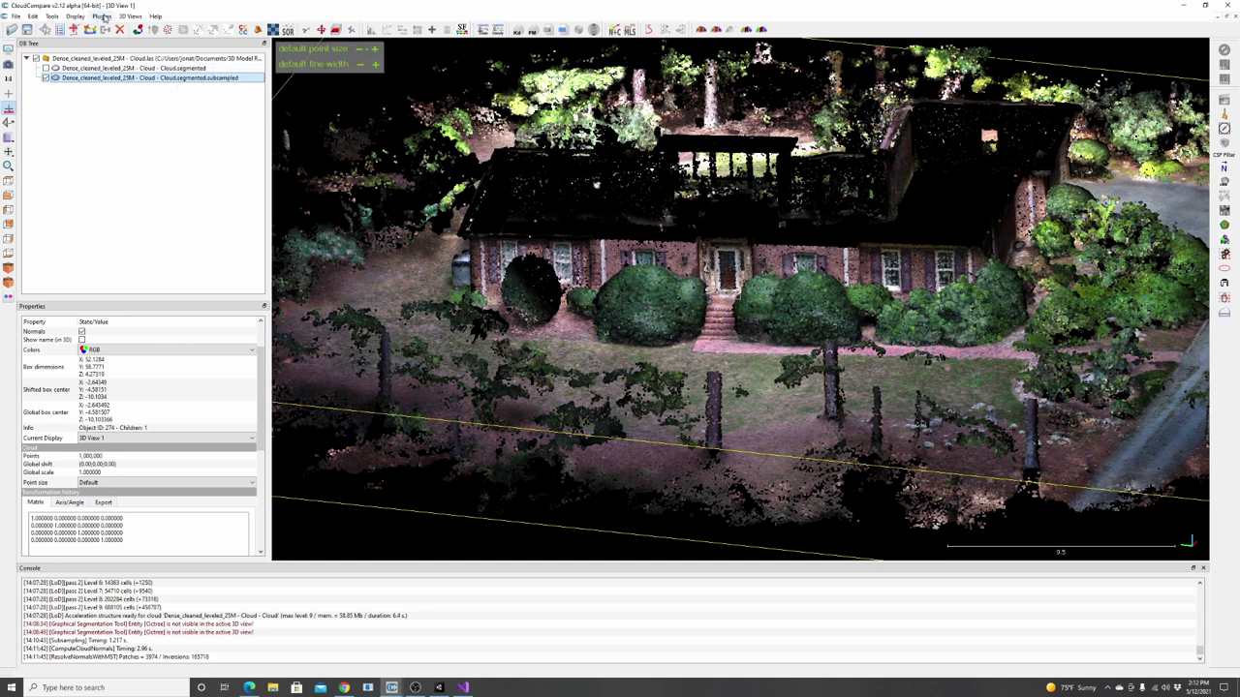
- Run Poisson surface reconstruction on the subsampled cloud with octree depth 8 and density output as a scalar field
click(102, 17)
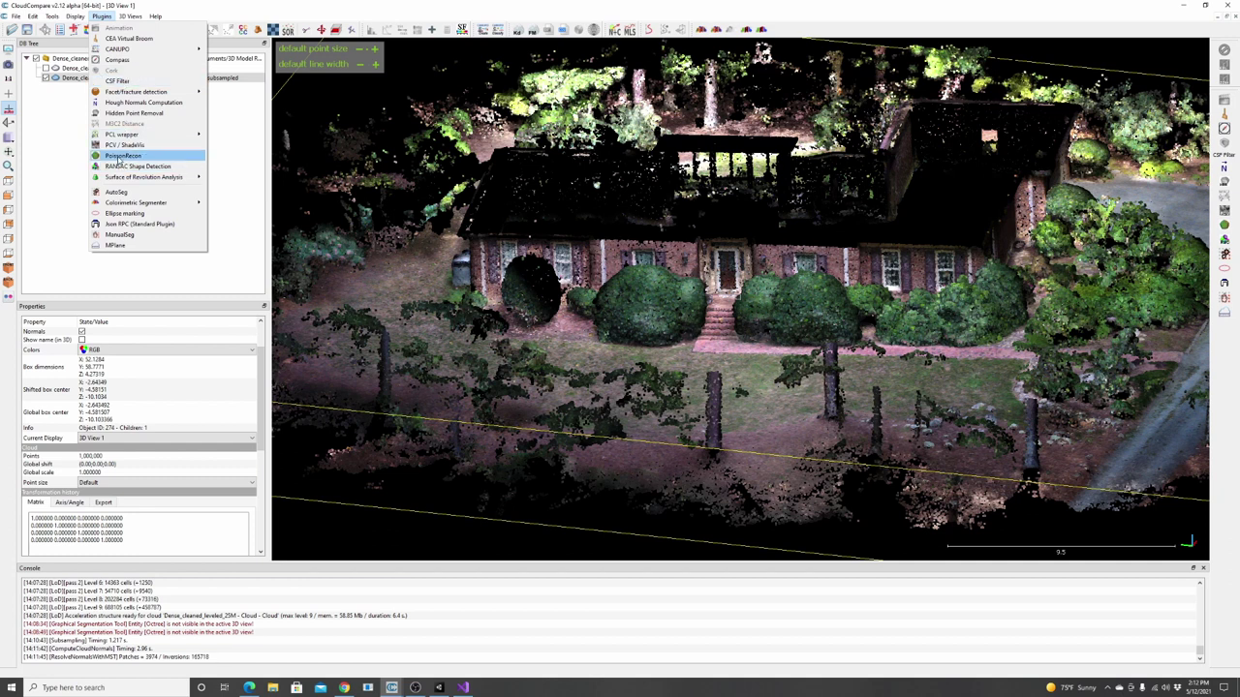
click(120, 156)
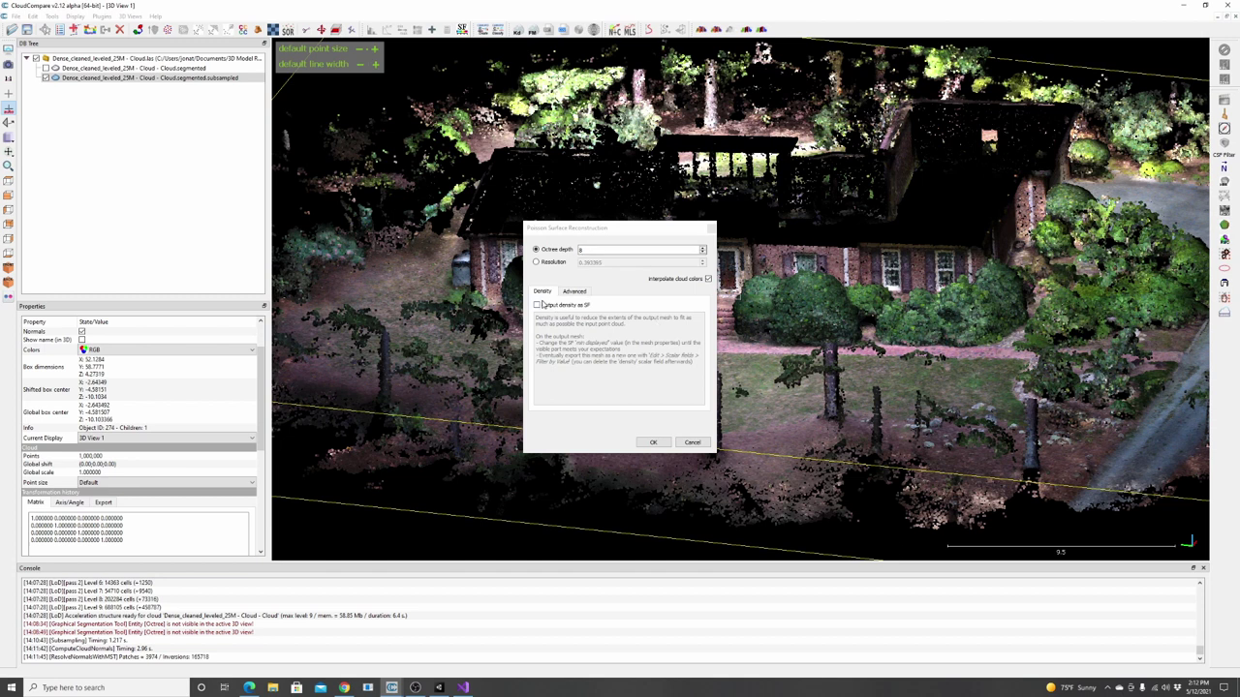
click(537, 306)
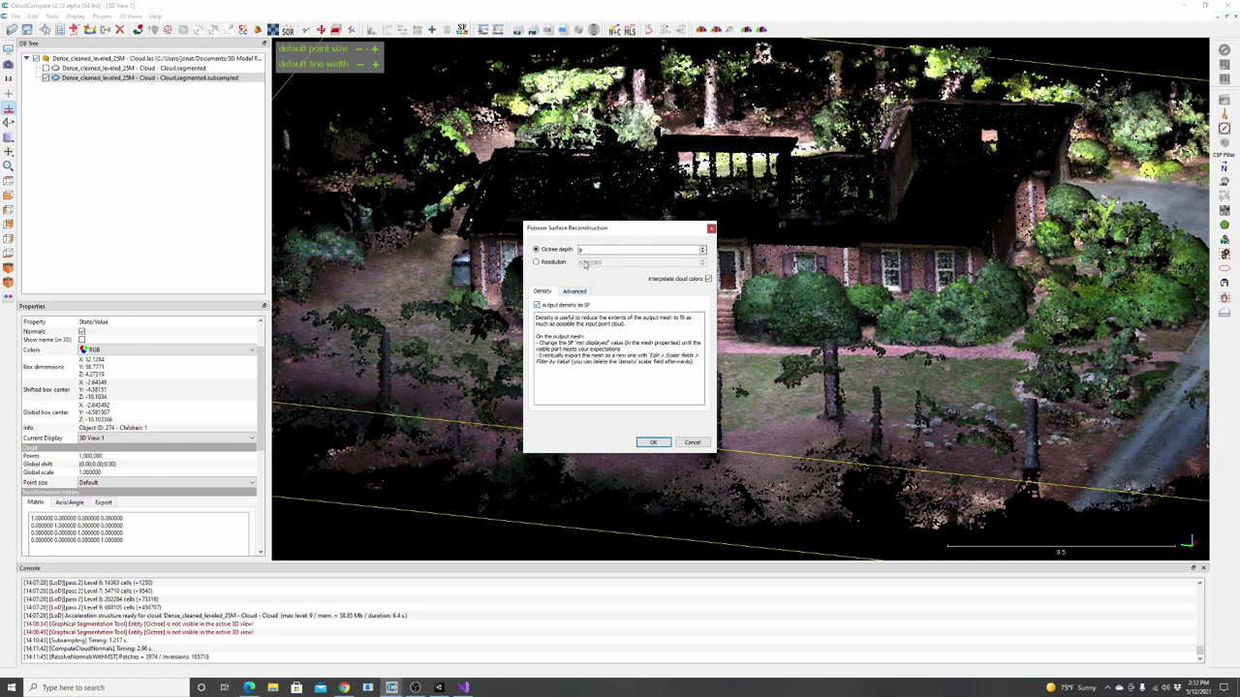
double_click(582, 250)
double_click(579, 250)
click(652, 443)
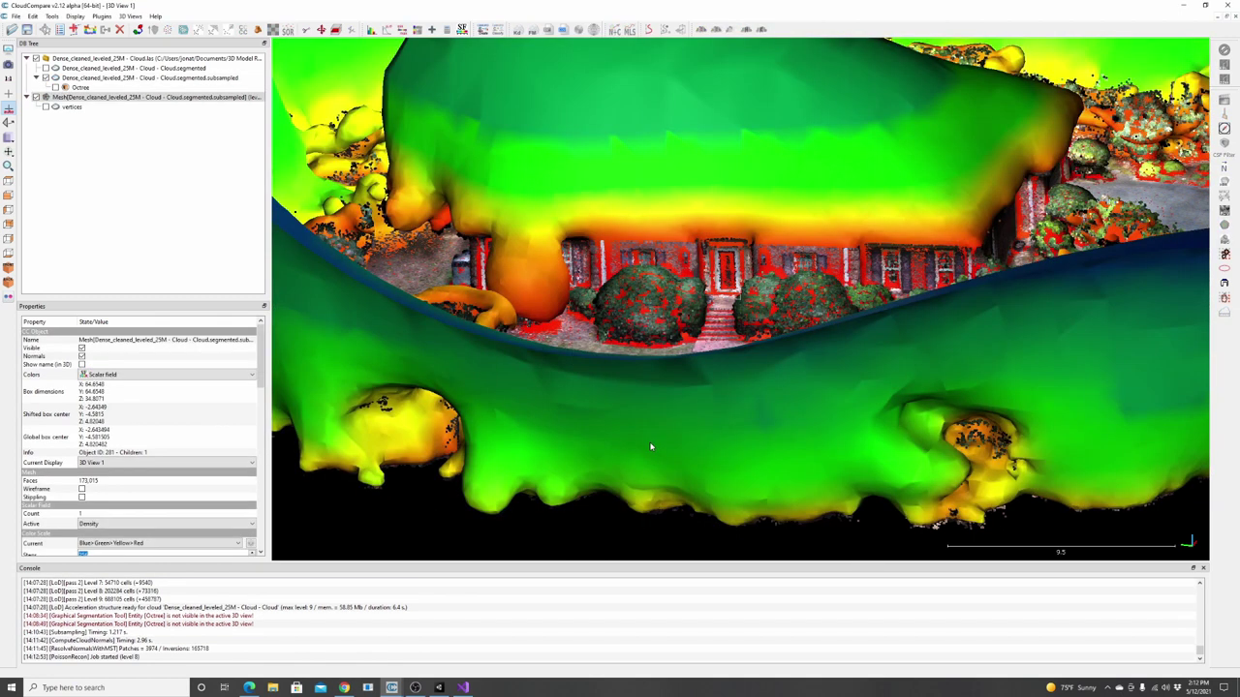
- Examine the density-coloured Poisson mesh from several angles, comparing the house and yard with the outer surfaces
drag(792, 343, 629, 365)
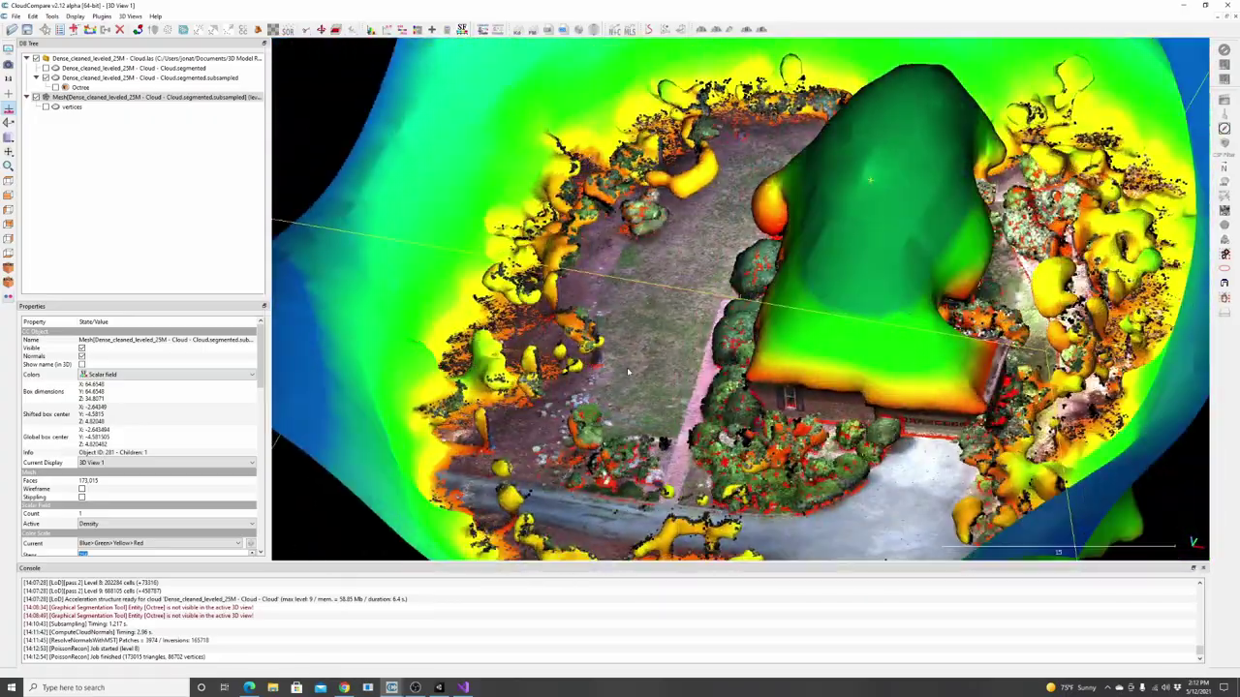
scroll(643, 358, up, 7)
scroll(667, 375, down, 3)
scroll(667, 375, down, 4)
drag(664, 378, 413, 242)
drag(856, 172, 643, 221)
drag(944, 408, 942, 405)
drag(973, 480, 746, 354)
scroll(746, 354, down, 3)
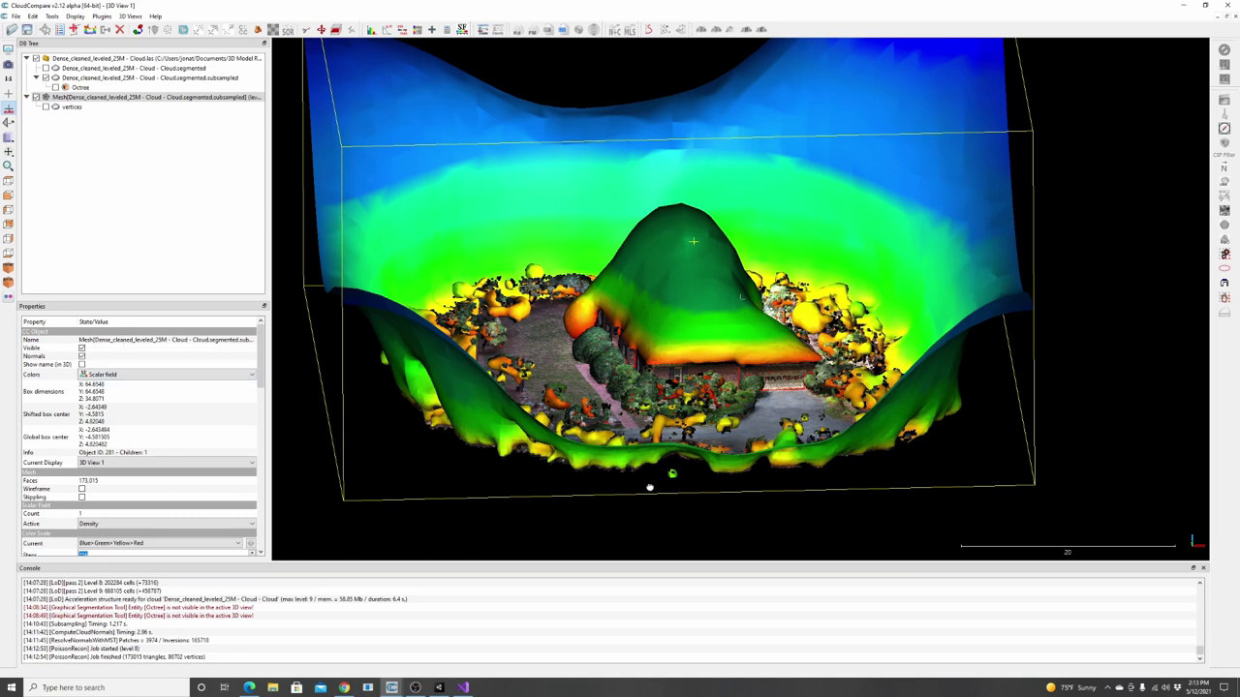
drag(649, 487, 911, 202)
right_drag(924, 507, 862, 359)
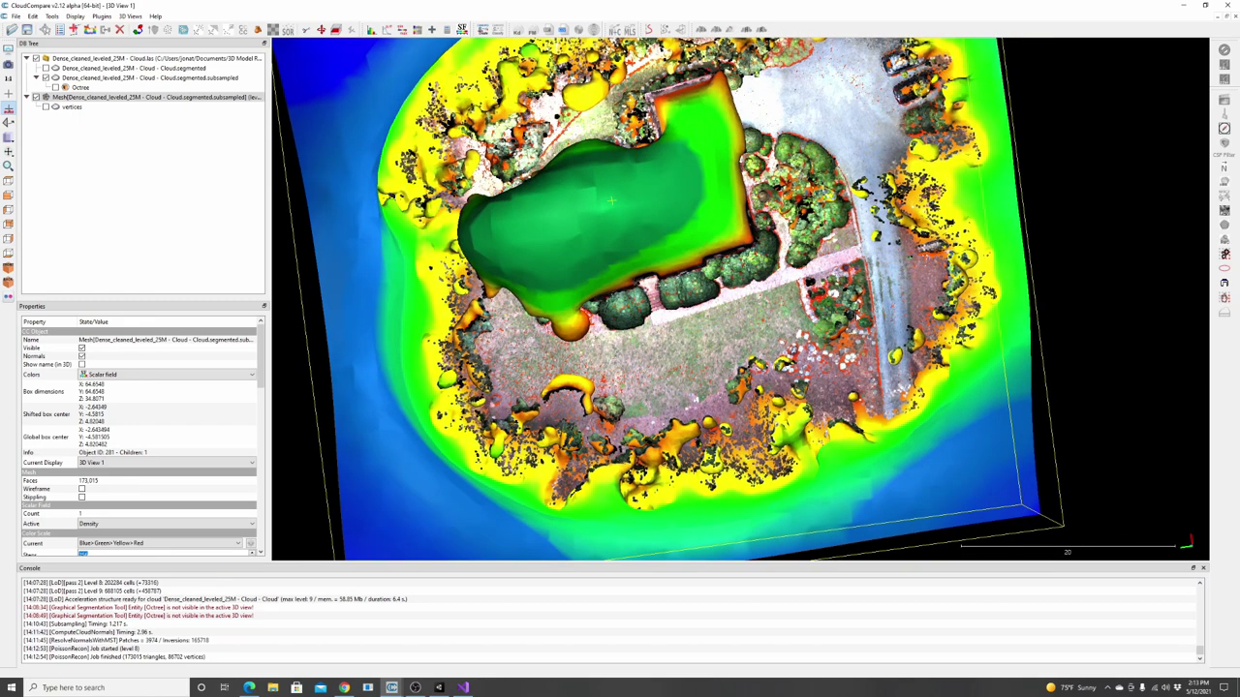
drag(411, 407, 685, 439)
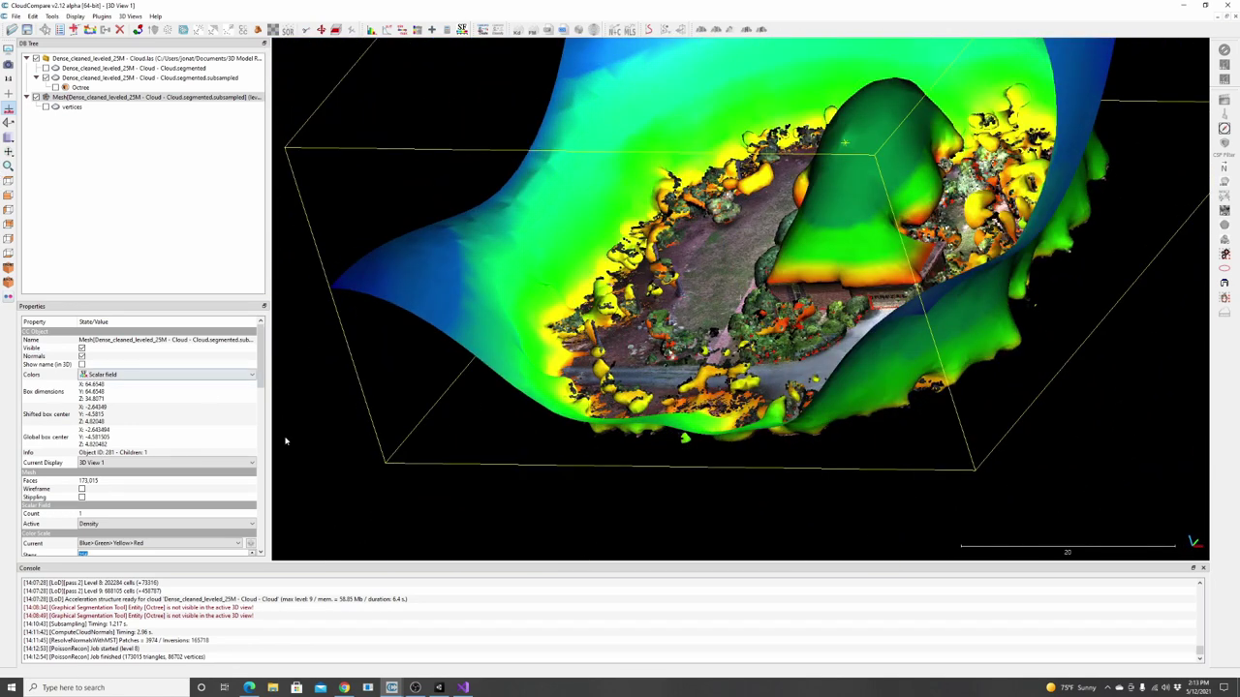
- Hide the mesh's low-density surfaces by raising the minimum displayed density to about 4.80
scroll(170, 443, down, 1)
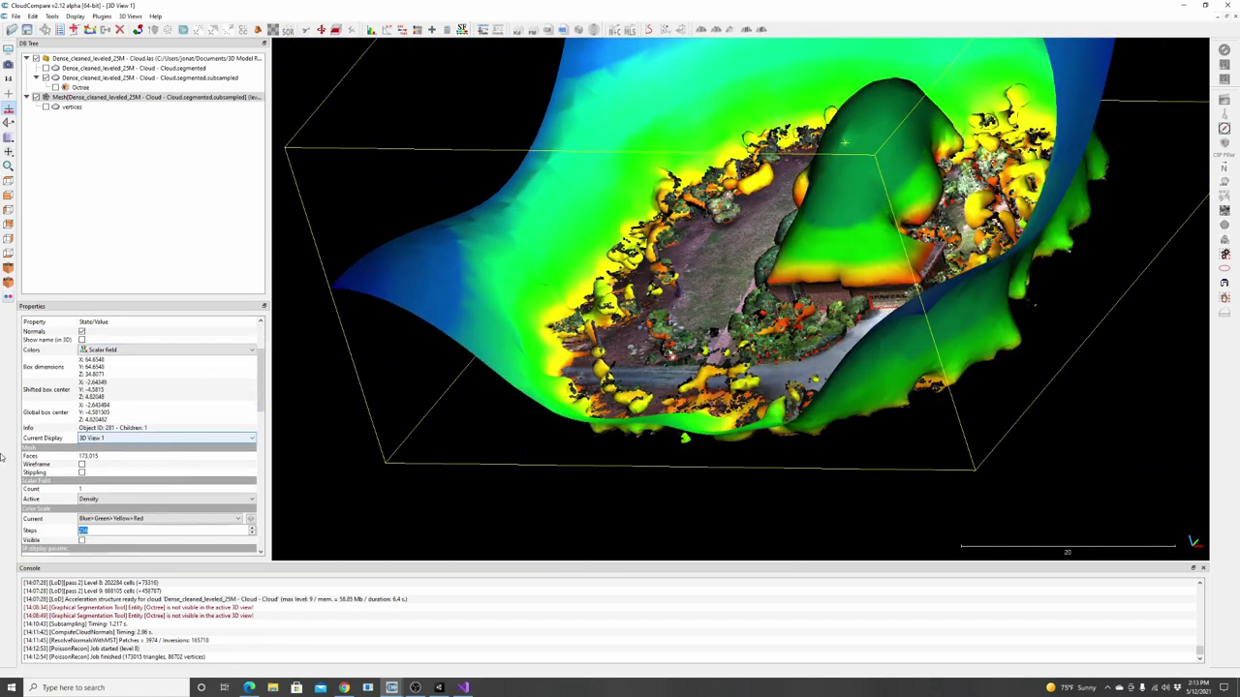
scroll(128, 476, down, 2)
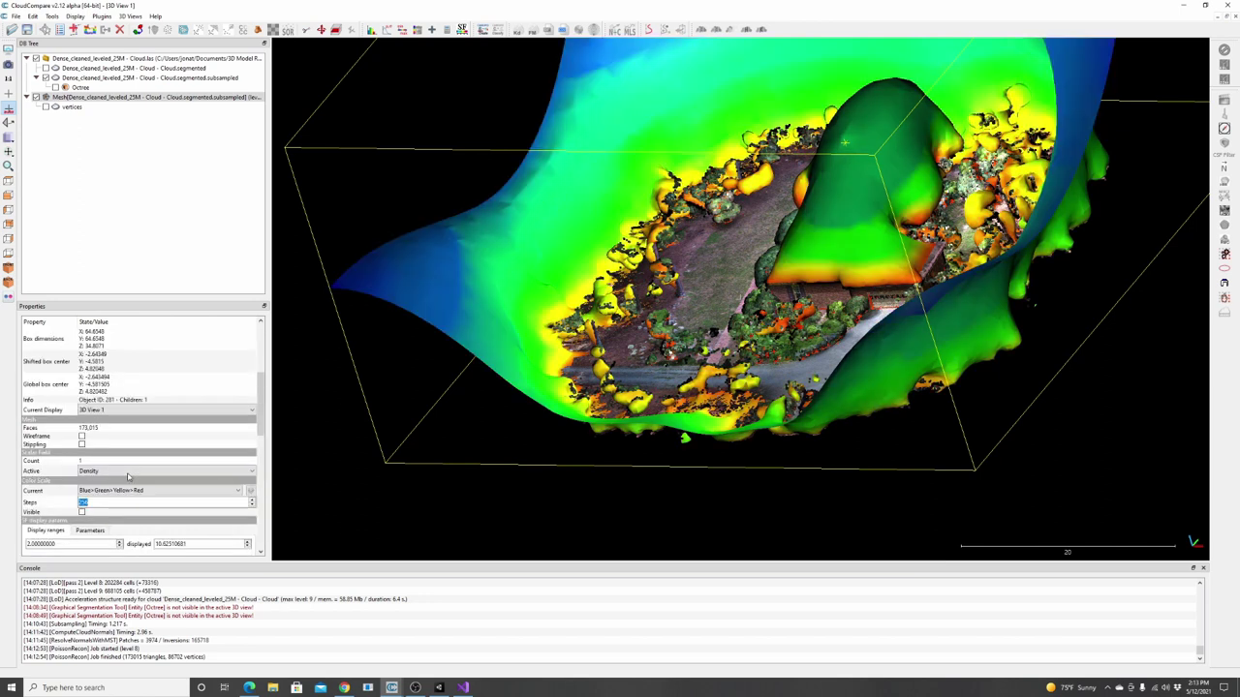
scroll(58, 405, down, 5)
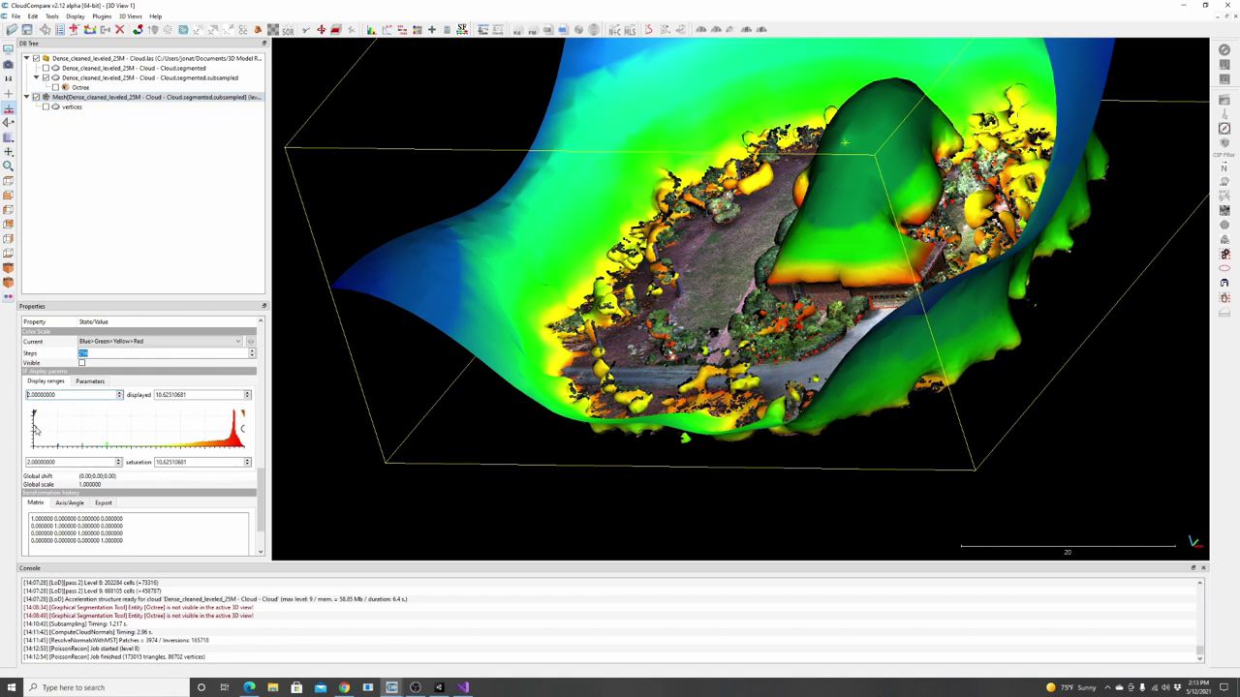
drag(34, 429, 111, 430)
drag(553, 243, 355, 280)
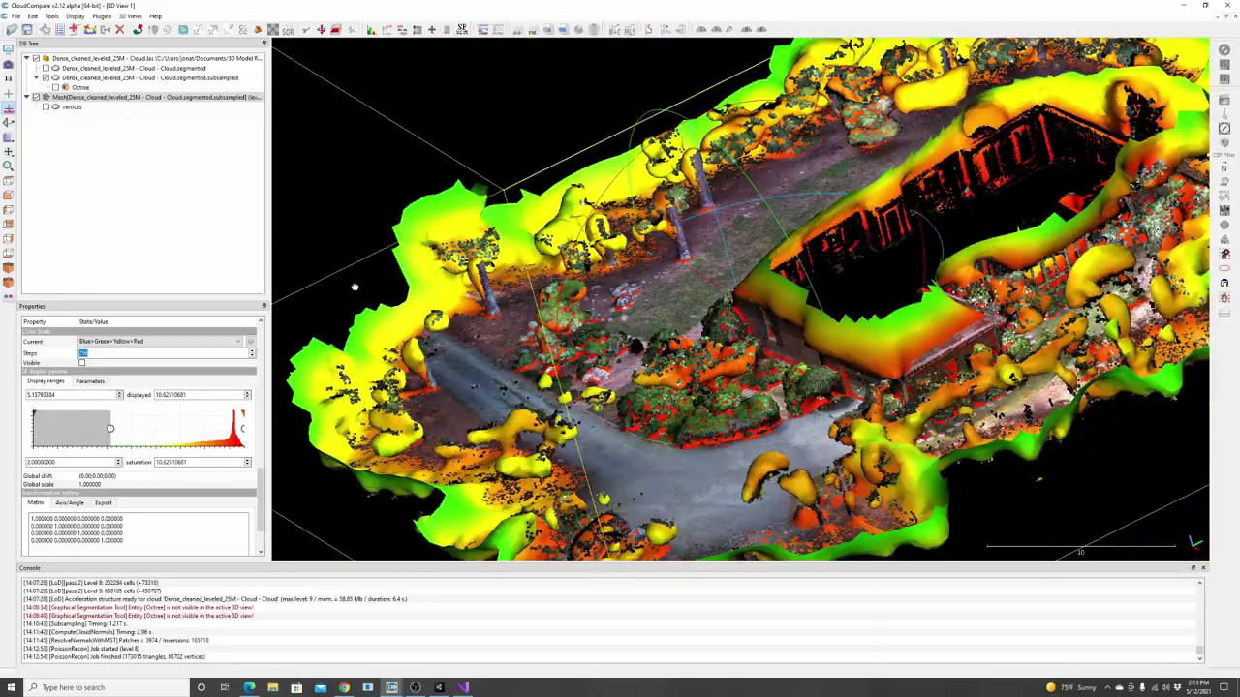
drag(466, 341, 767, 403)
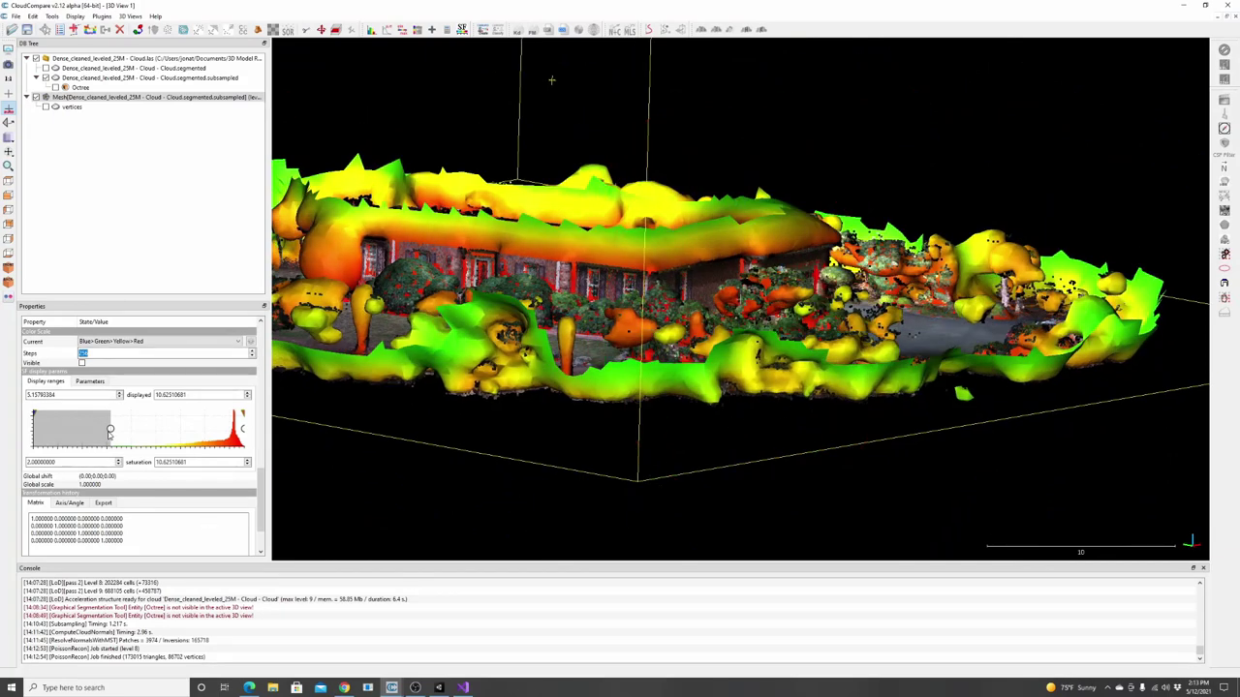
drag(110, 430, 101, 429)
- Examine the density-trimmed mesh around the house opening, driveway and outer boundary
drag(619, 252, 274, 369)
drag(456, 167, 405, 276)
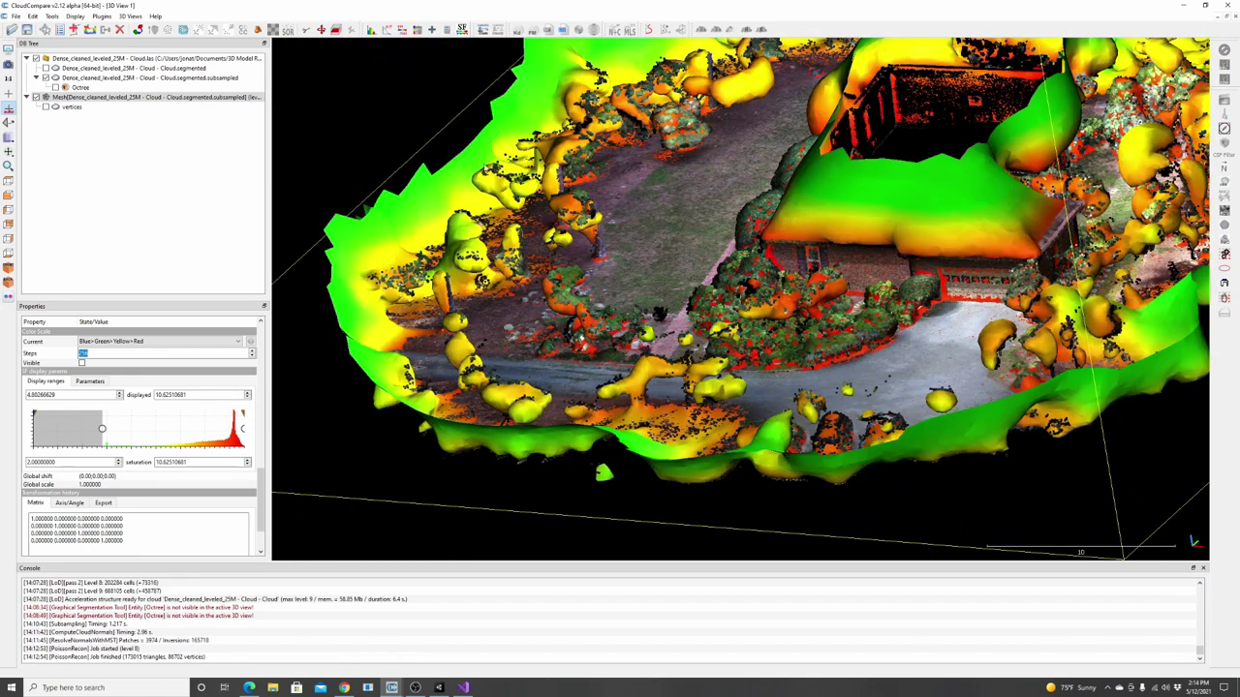
drag(565, 83, 572, 243)
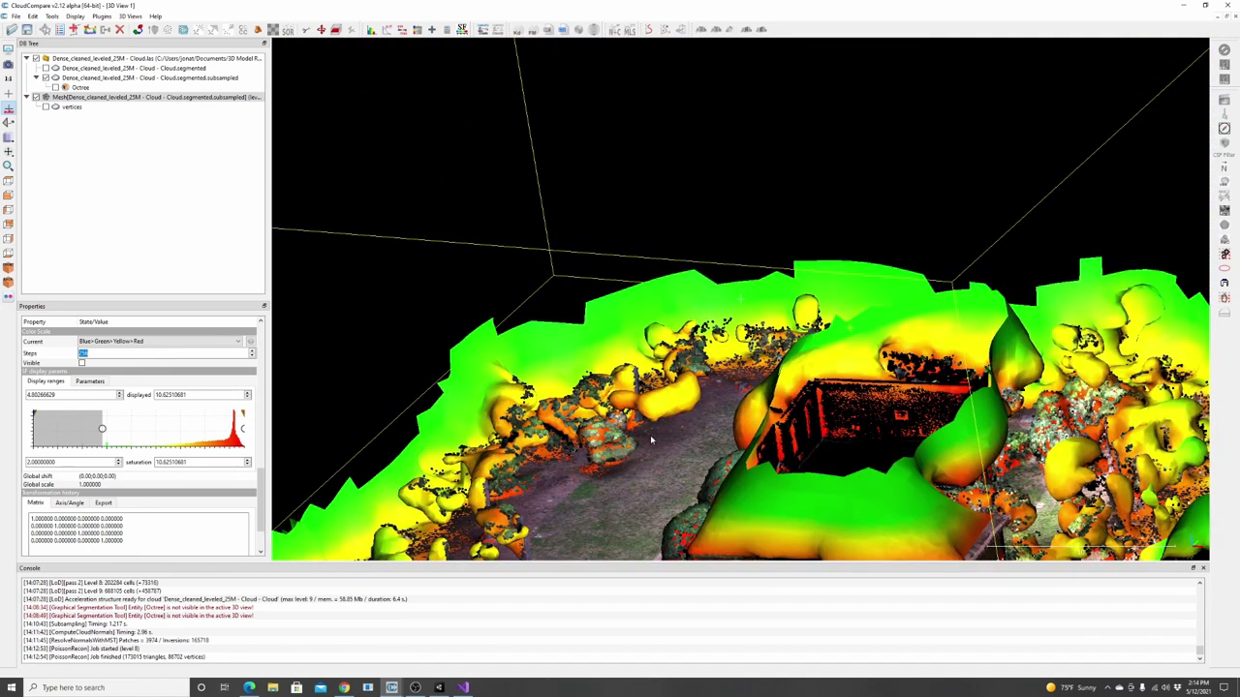
drag(609, 466, 847, 435)
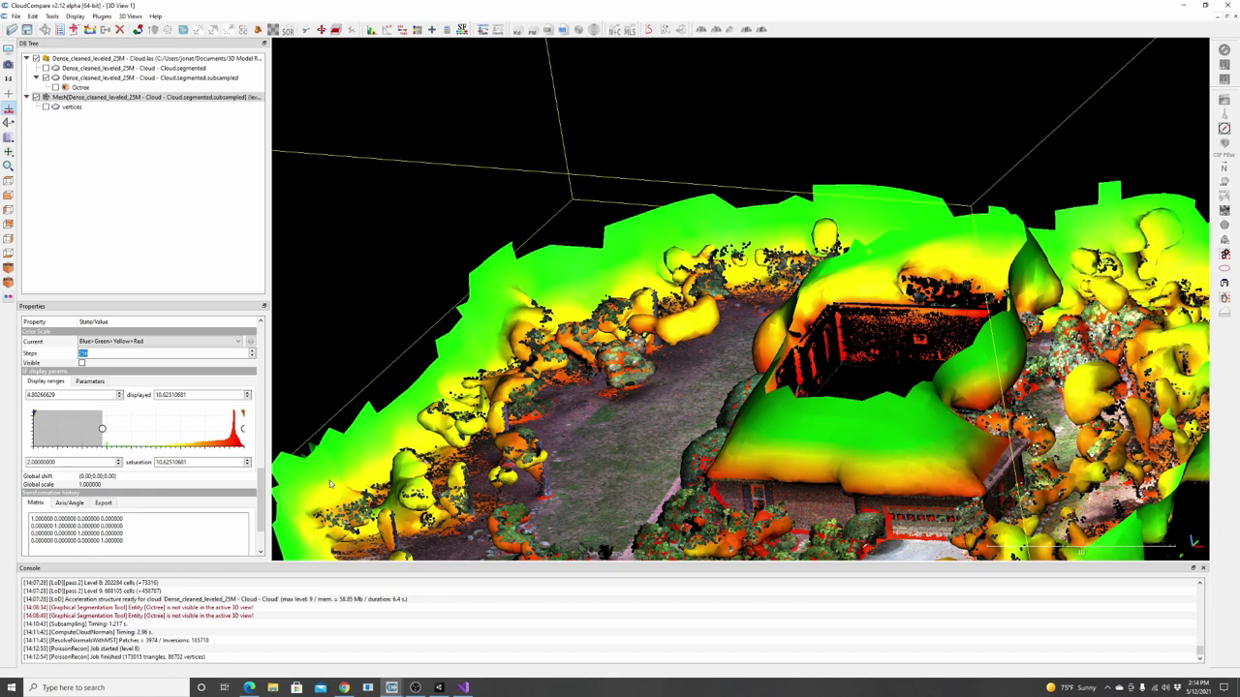
scroll(486, 389, down, 4)
drag(668, 315, 876, 378)
right_drag(876, 377, 591, 392)
drag(591, 392, 922, 387)
drag(895, 341, 592, 389)
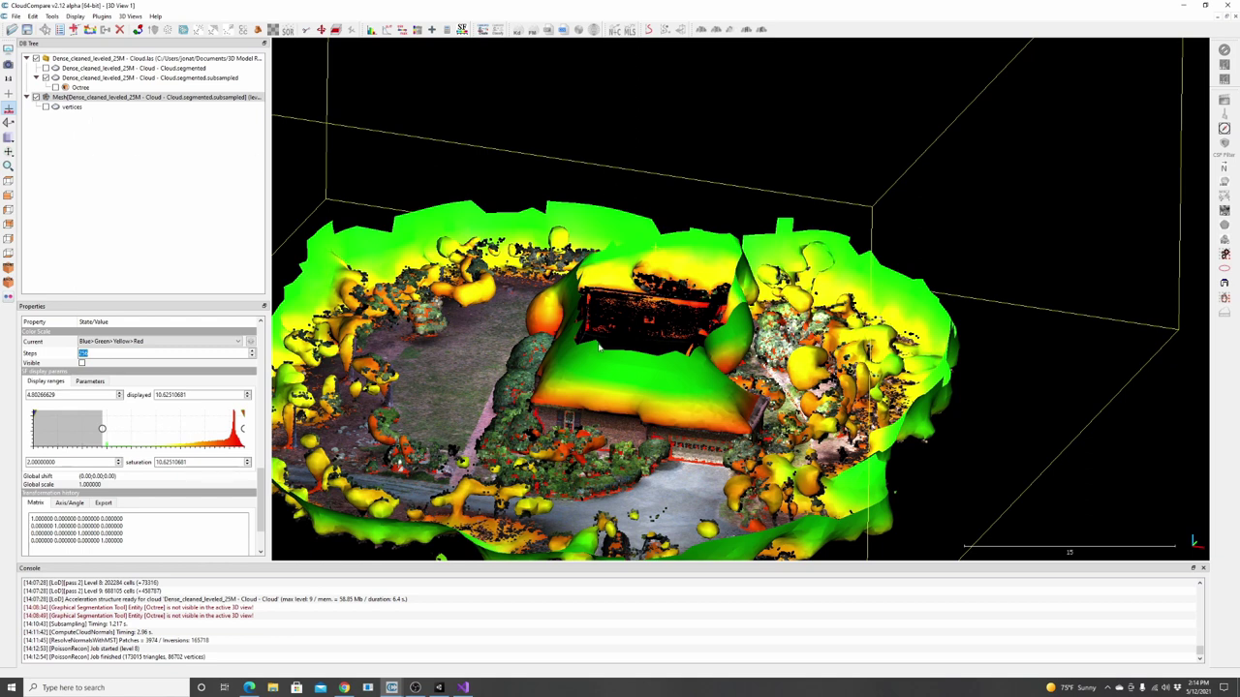
right_drag(660, 356, 732, 343)
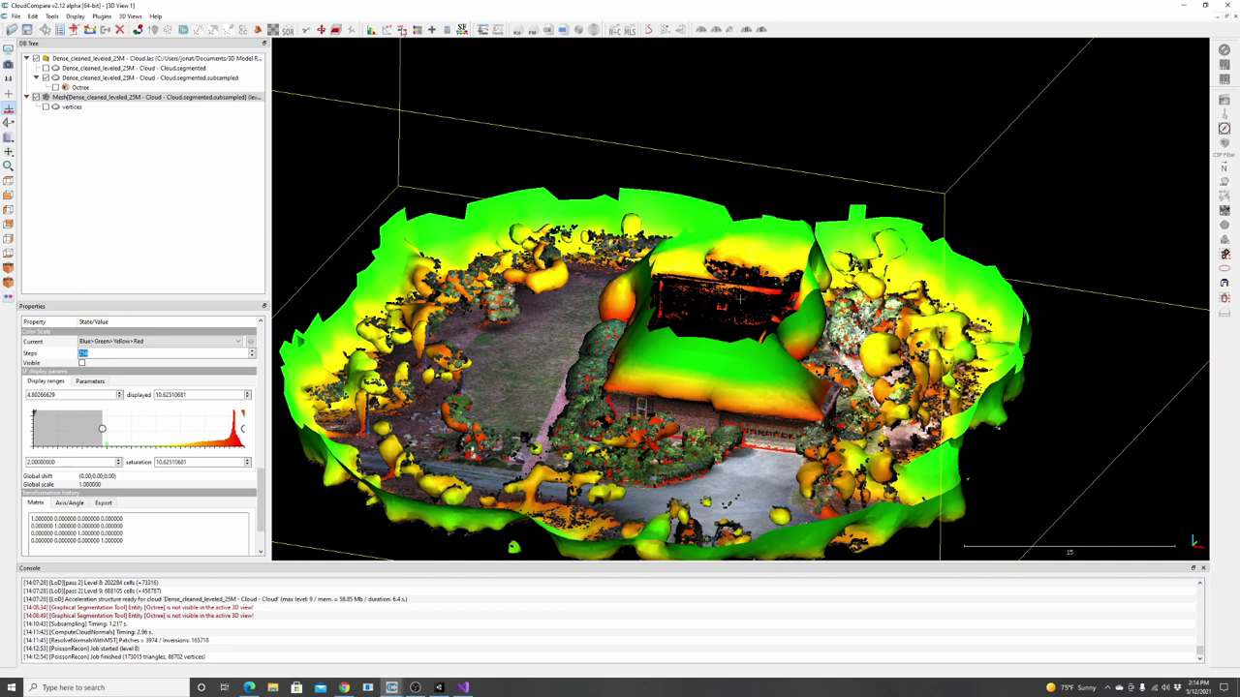
- Filter the Poisson mesh by density value over the range of about 4.80 to 10.63 and export it as a new mesh
click(51, 17)
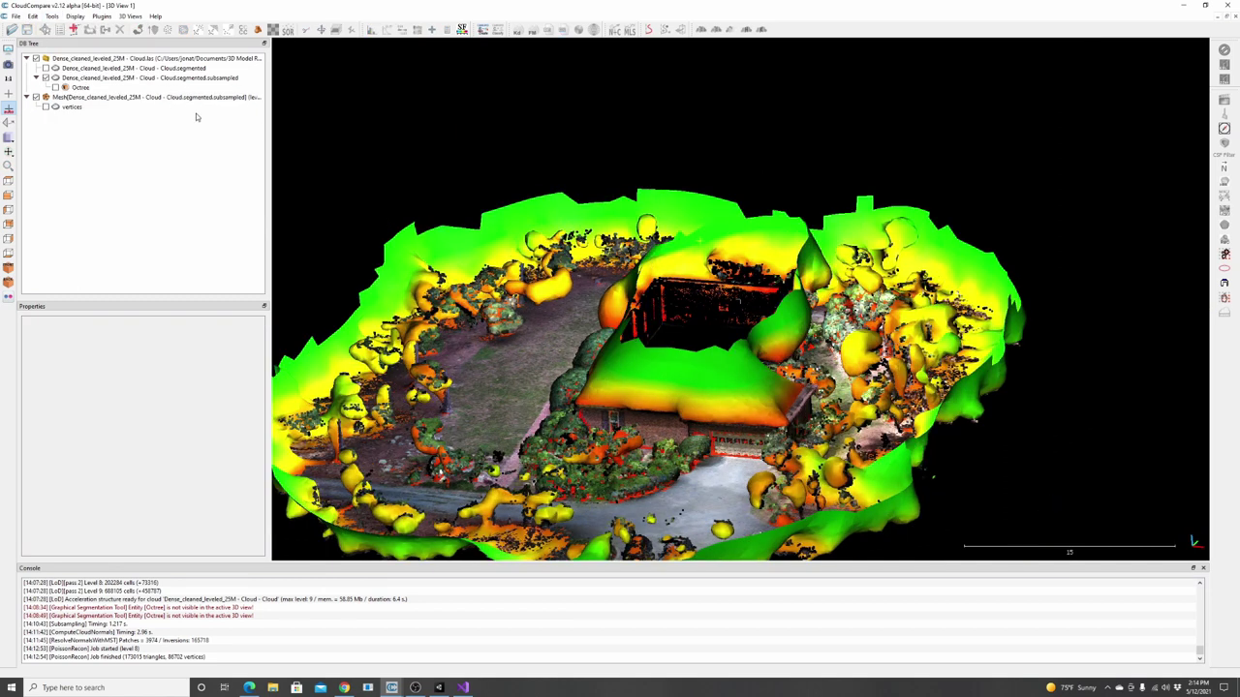
click(186, 100)
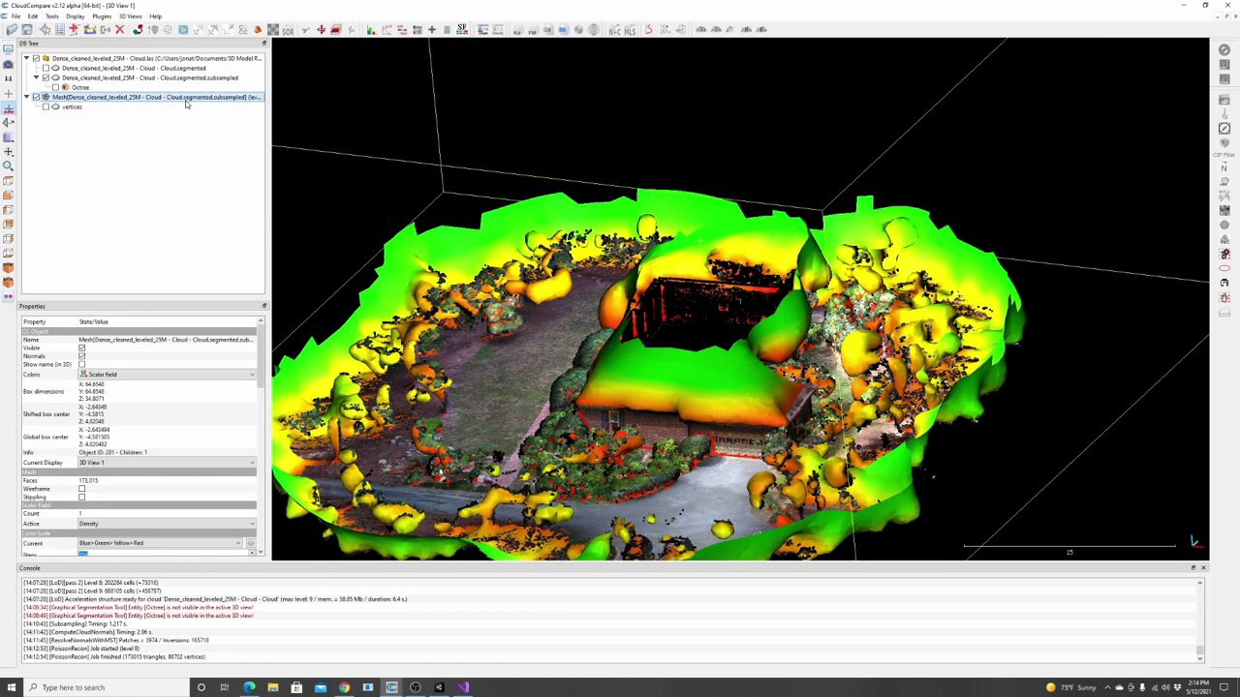
click(33, 17)
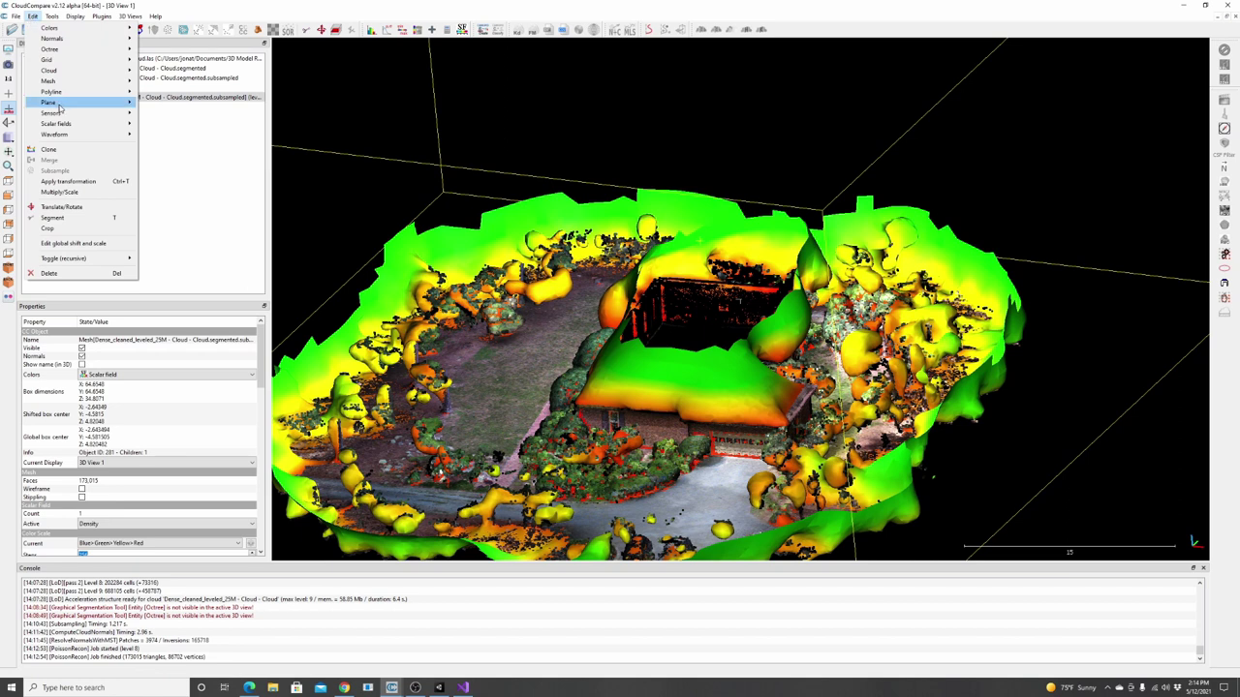
mouse_move(56, 124)
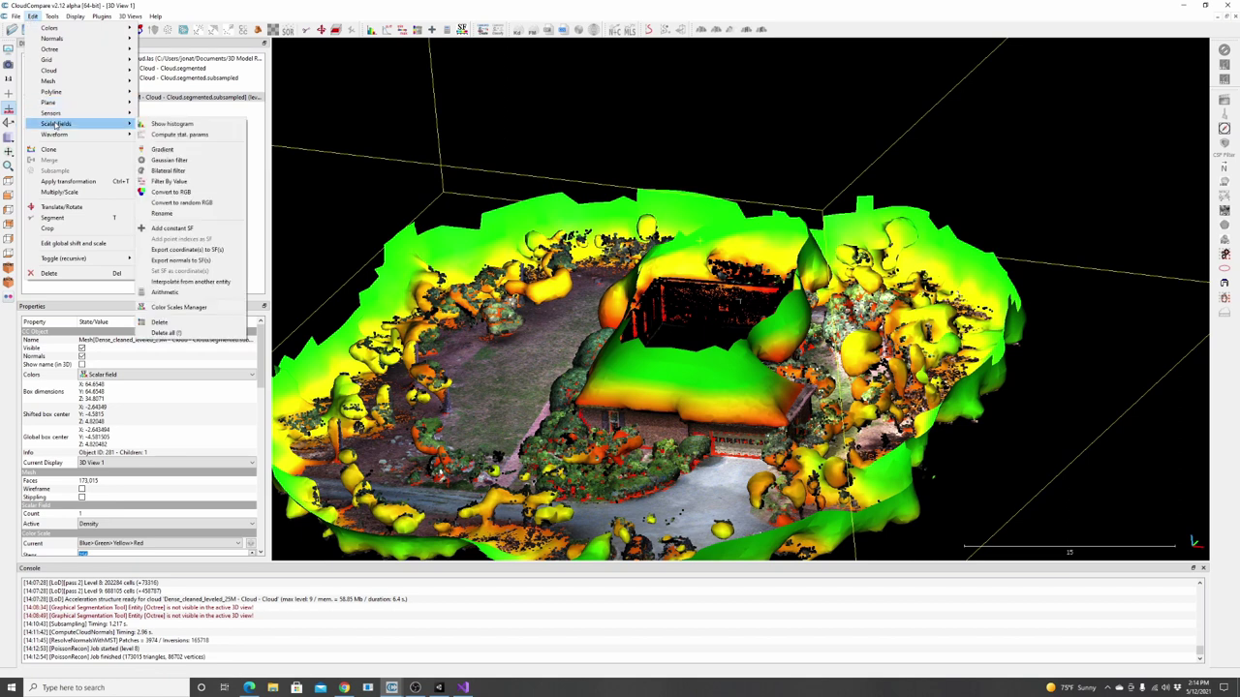
click(190, 182)
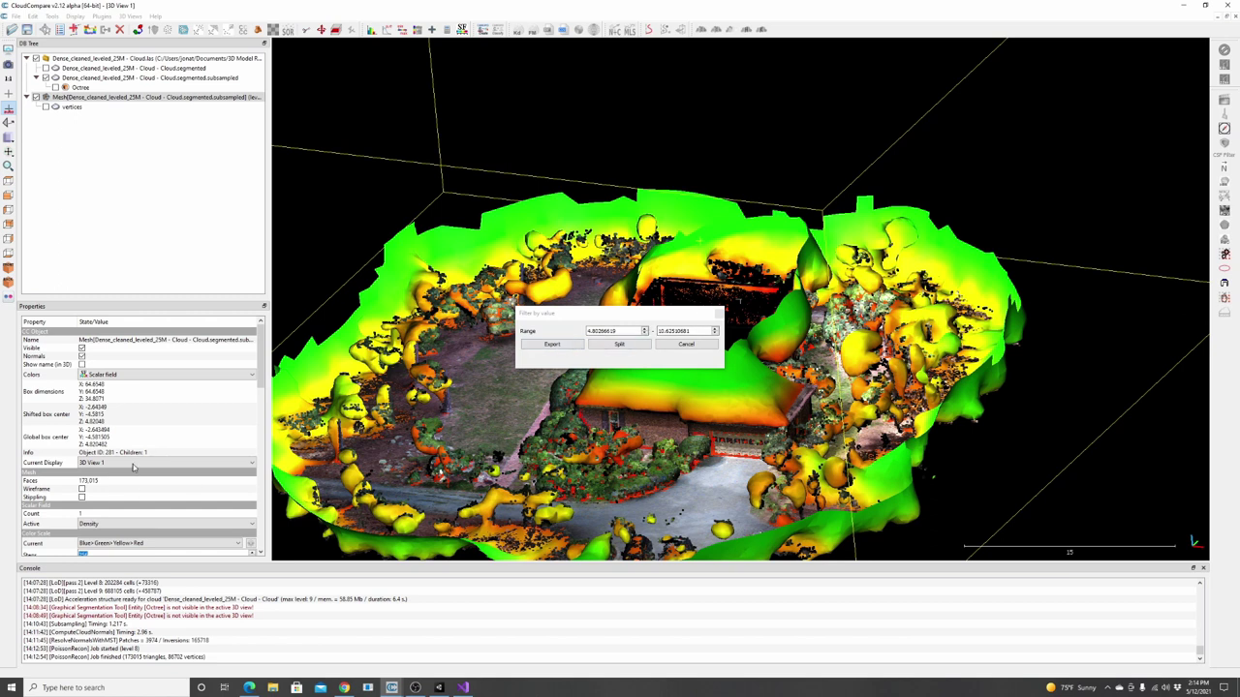
click(545, 346)
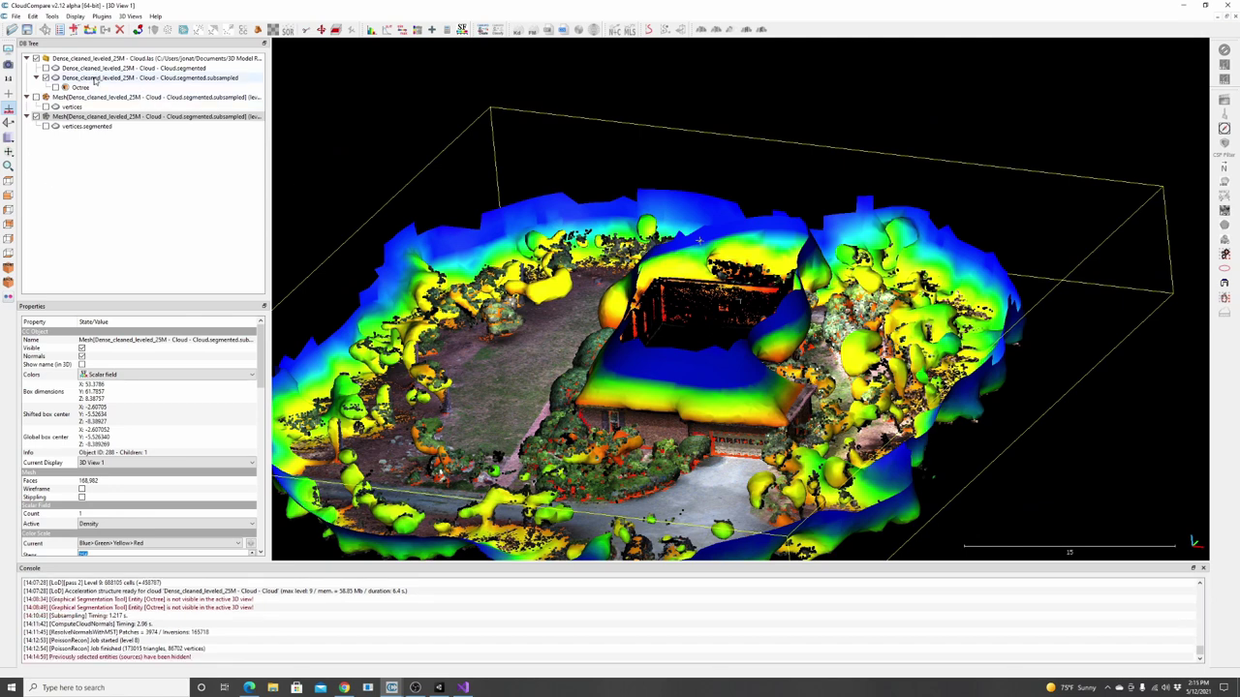
- Hide the subsampled cloud and inspect the filtered mesh on its own
click(46, 77)
drag(485, 329, 683, 331)
scroll(765, 360, down, 2)
scroll(765, 361, up, 5)
scroll(683, 332, down, 4)
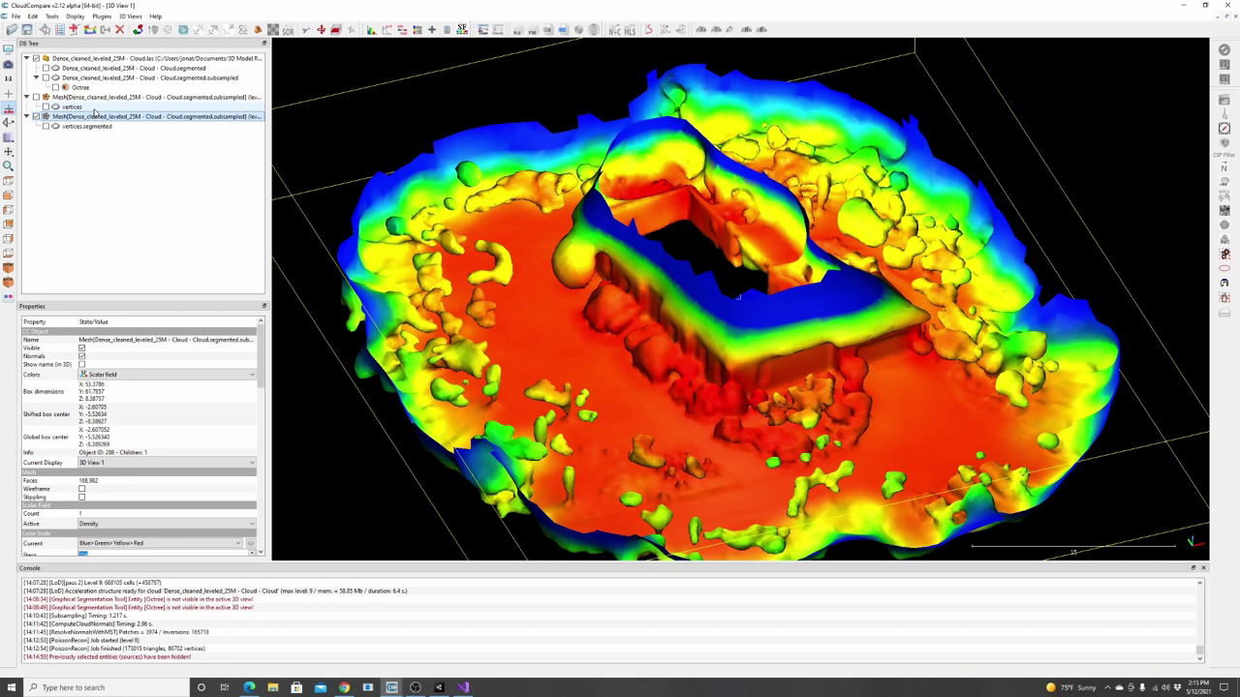
- Save the filtered mesh as ForestHouseMesh in the 3D Model Repo folder, using the FBX mesh type and FBX binary output format
key(ctrl+s)
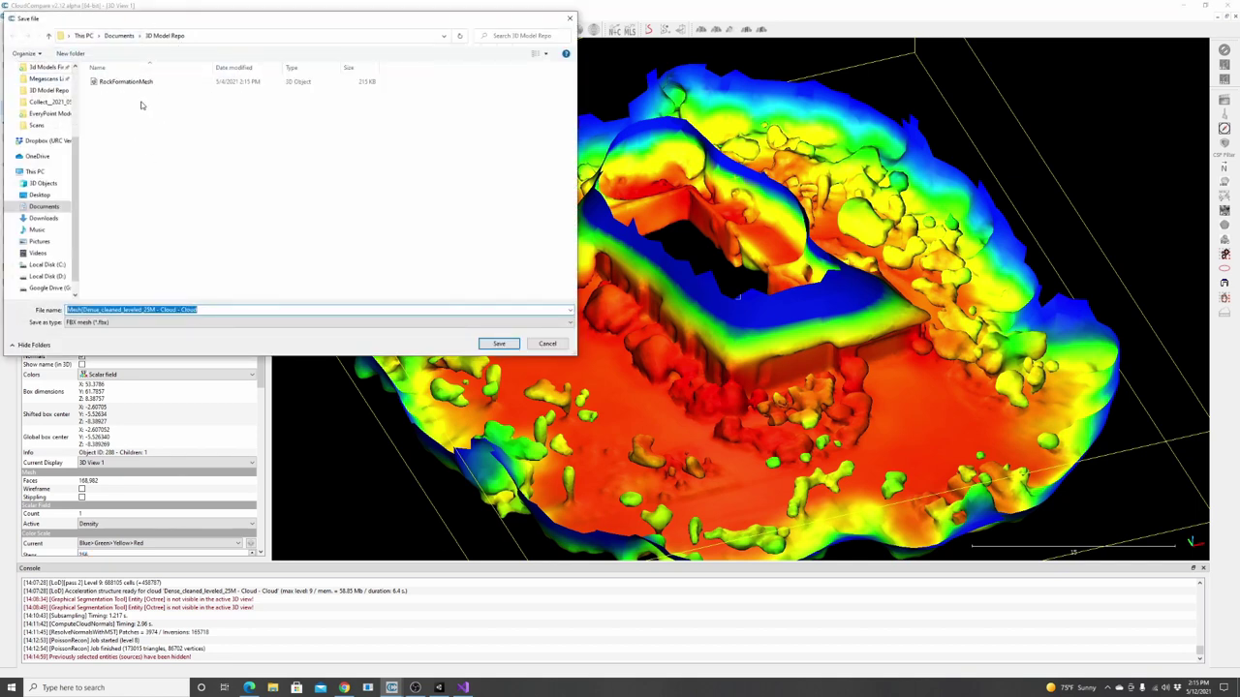
text(ForestHouseMesh)
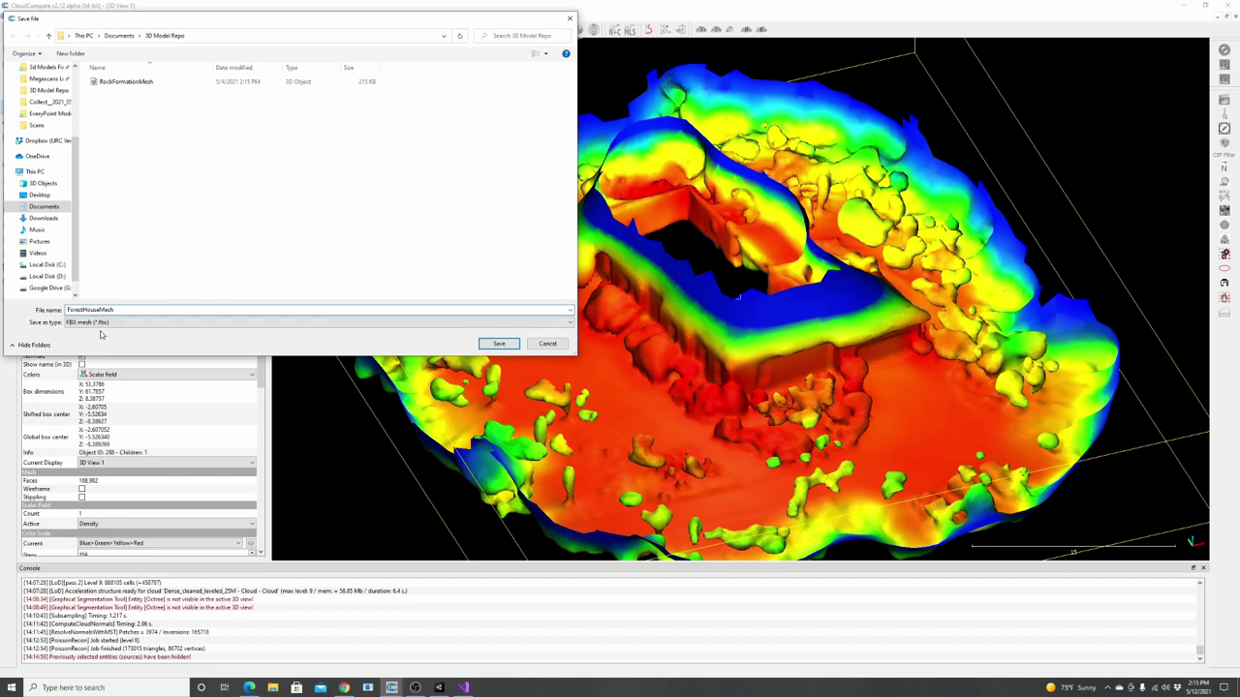
click(498, 345)
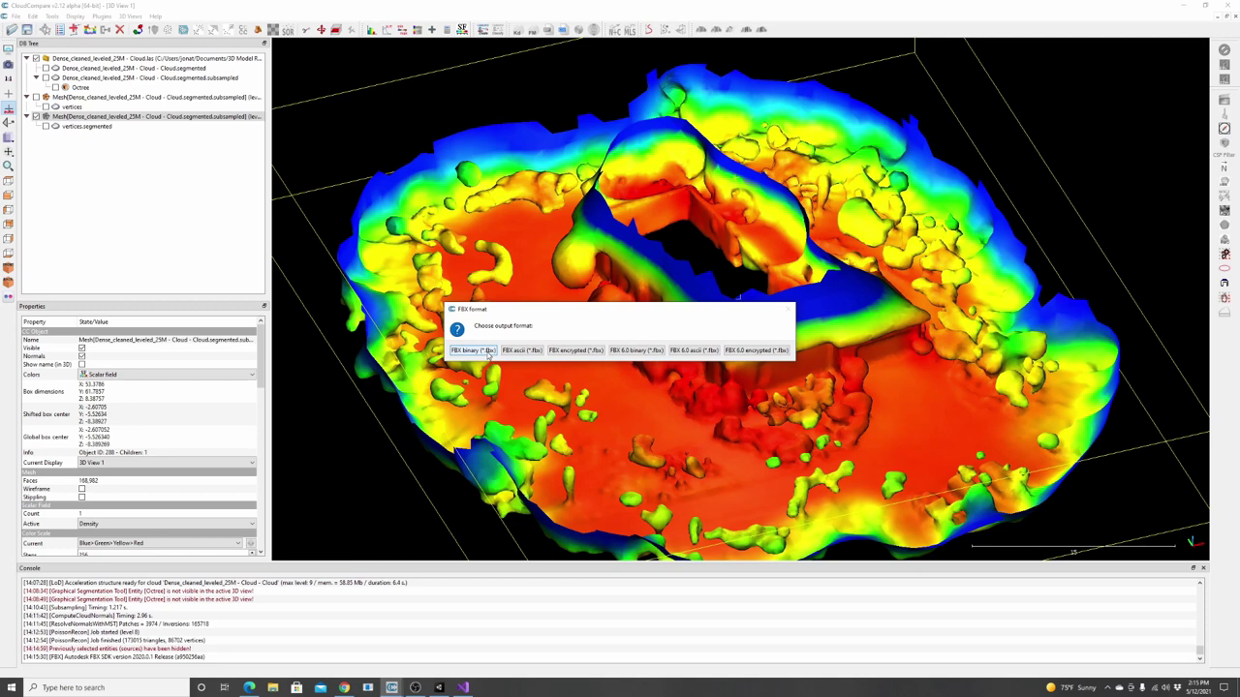
click(483, 352)
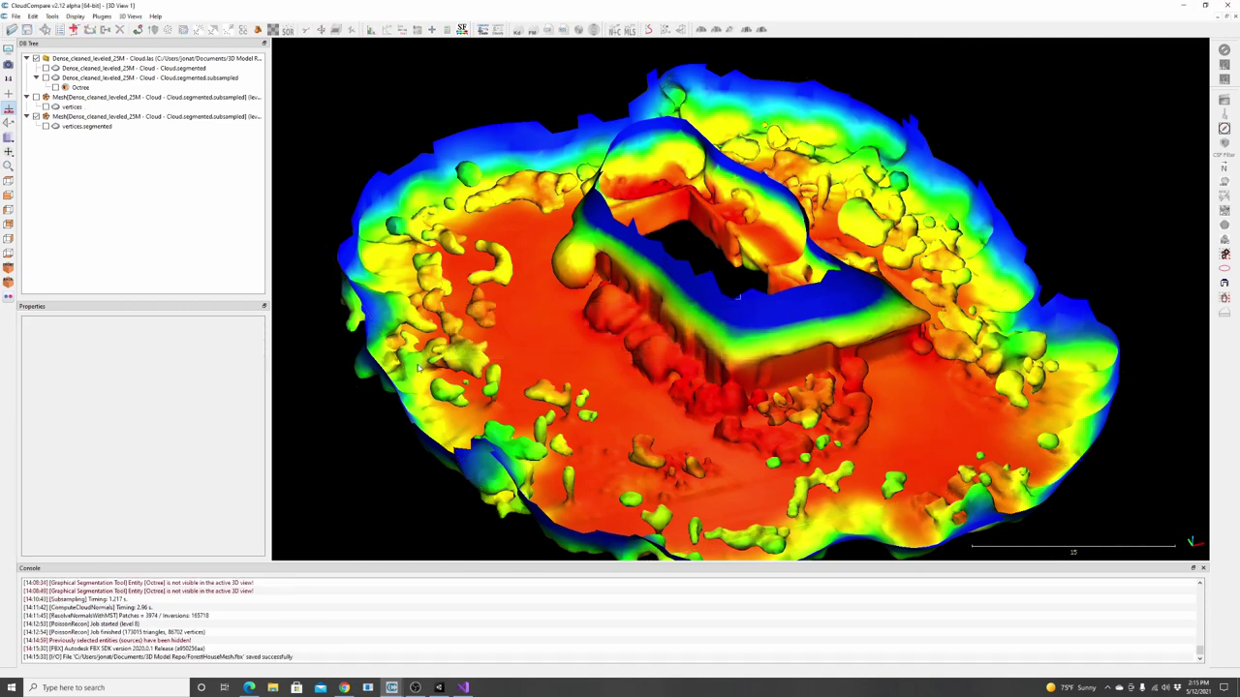
- Switch to Unity and import the ForestHouseMesh FBX from File Explorer into the project's root Assets folder
click(440, 687)
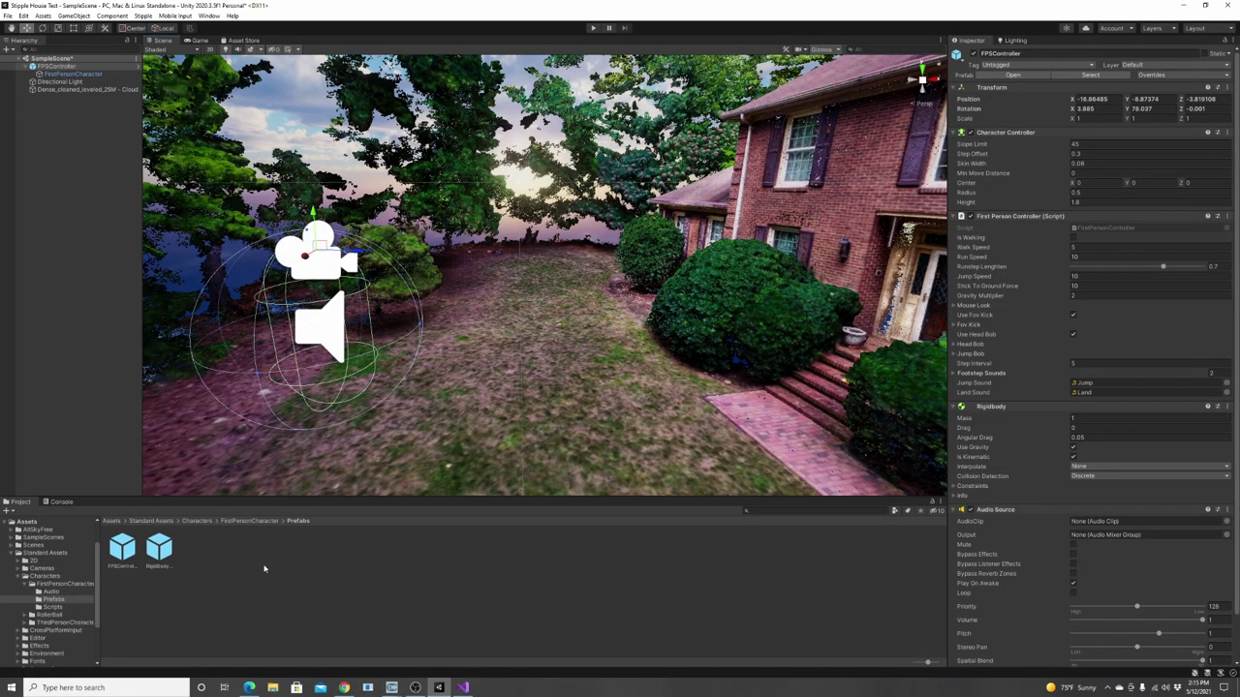
click(26, 522)
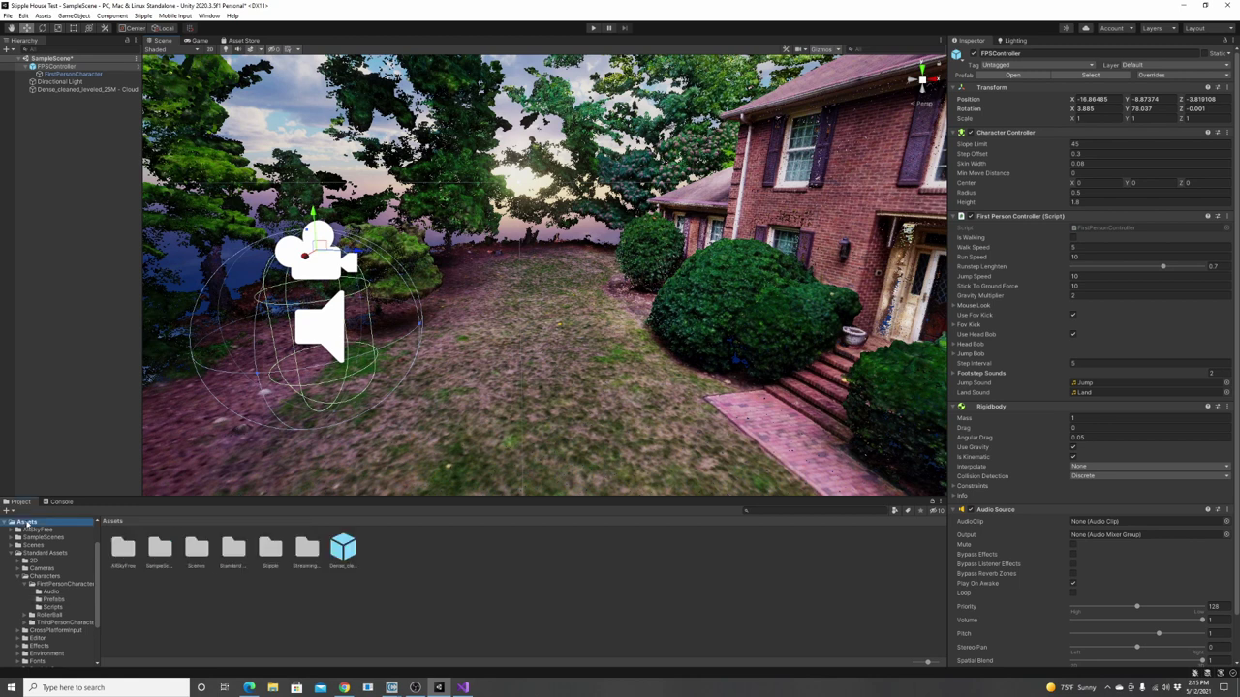
click(10, 507)
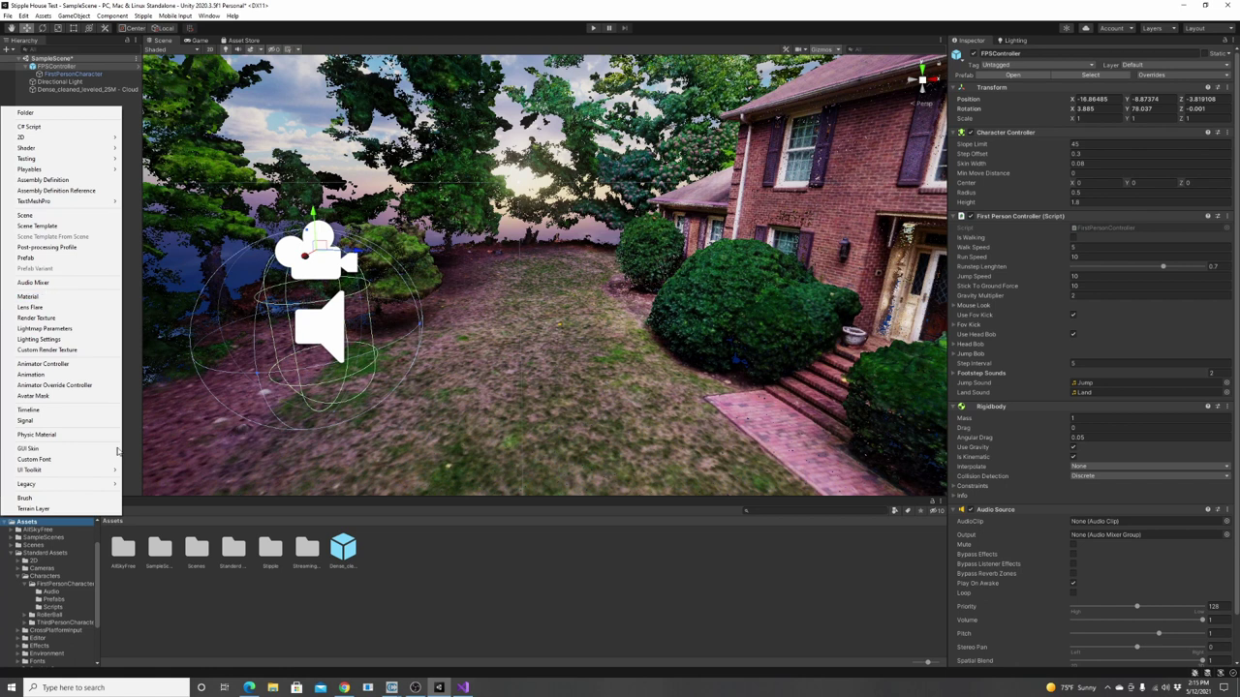
click(205, 627)
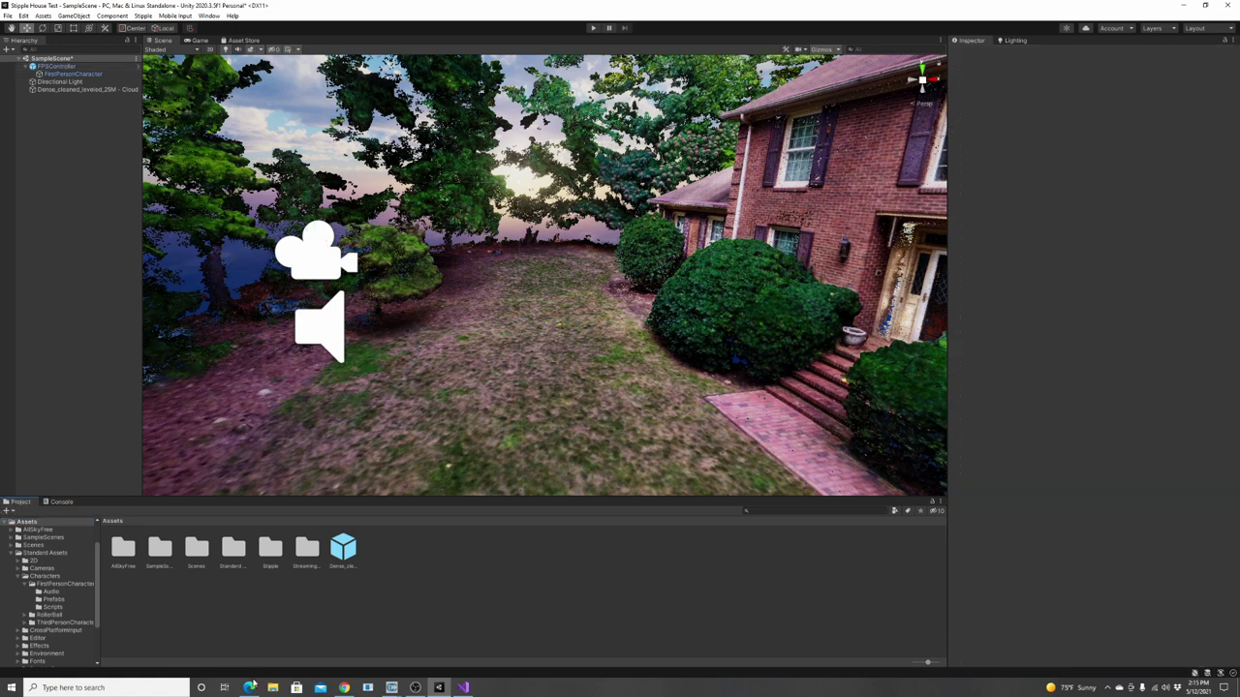
click(273, 688)
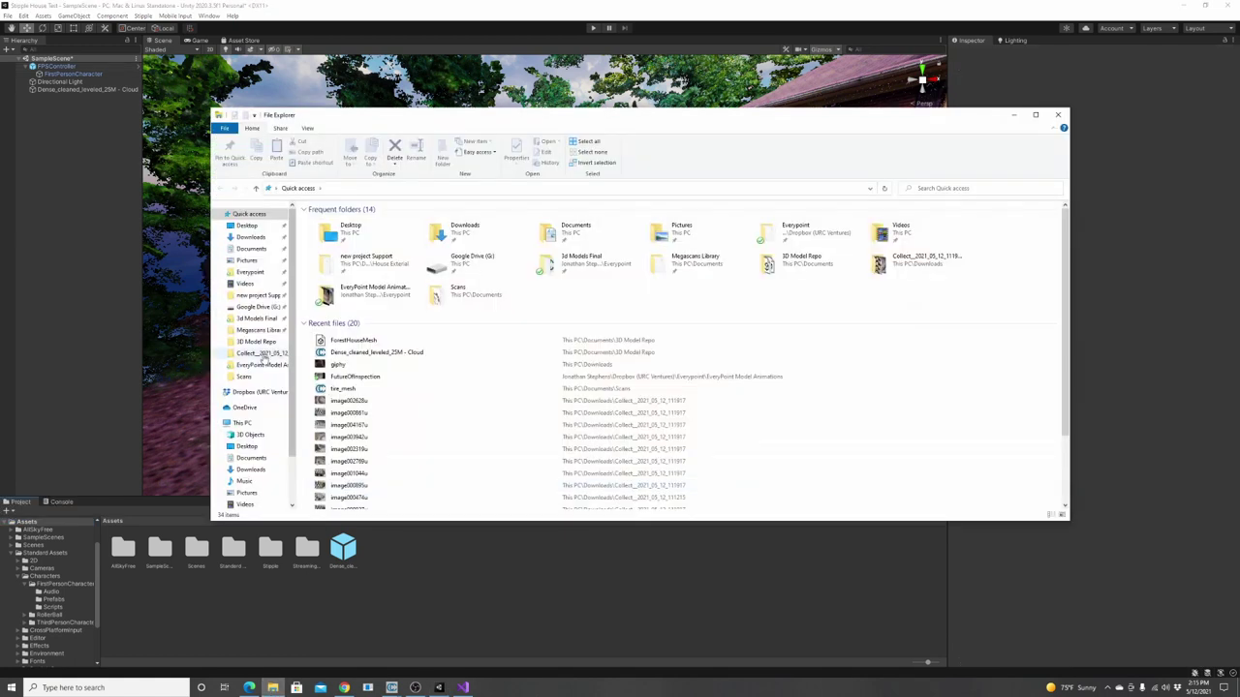
drag(398, 349, 426, 658)
- Place the imported ForestHouseMesh model into the scene near the house point cloud
drag(670, 629, 582, 620)
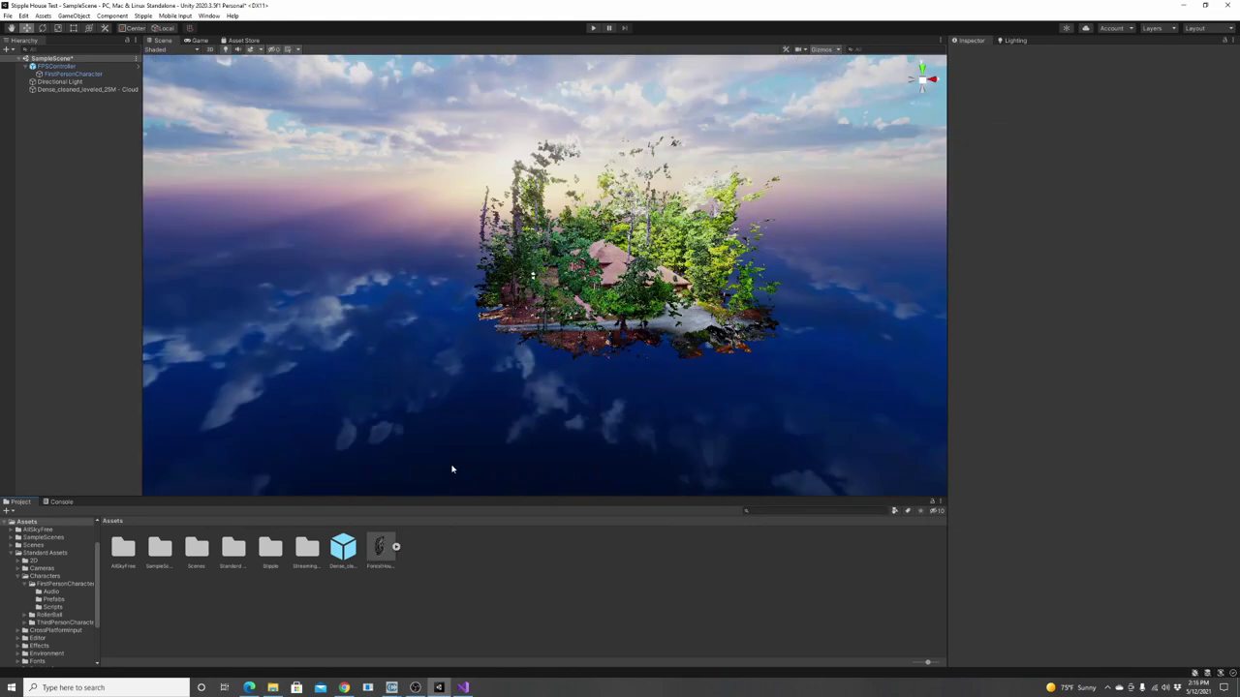
scroll(451, 466, up, 8)
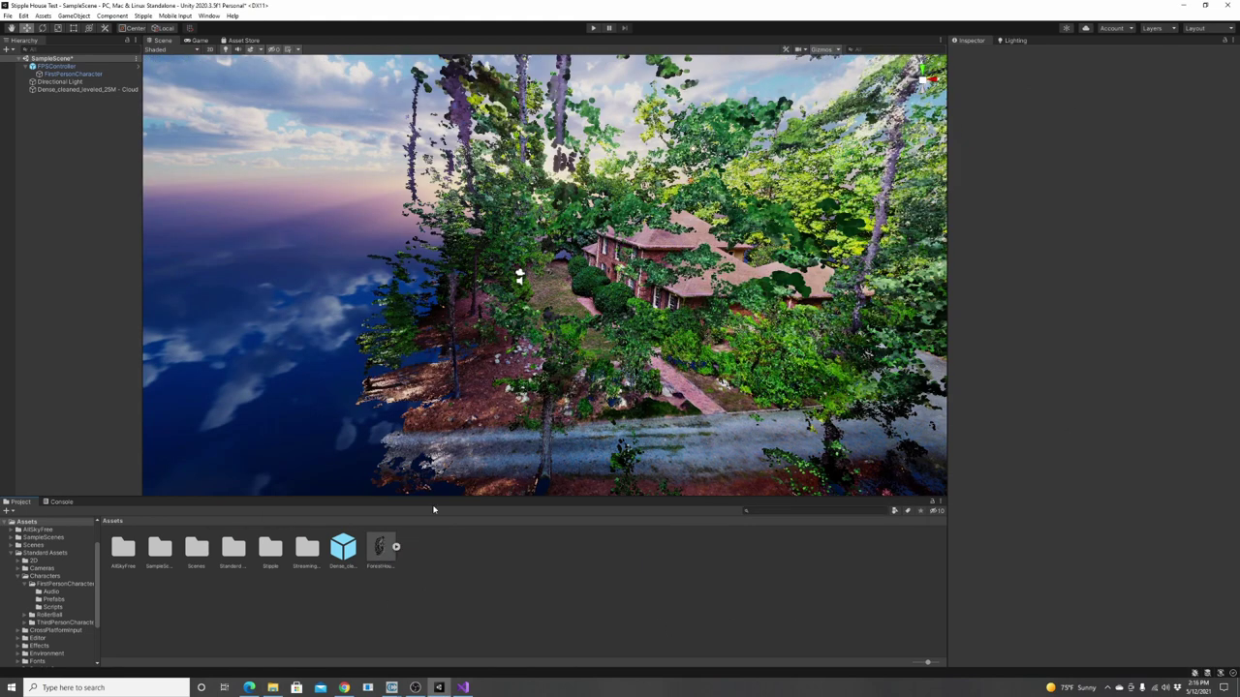
drag(436, 448, 653, 155)
middle_drag(310, 204, 310, 209)
scroll(310, 210, up, 2)
click(380, 548)
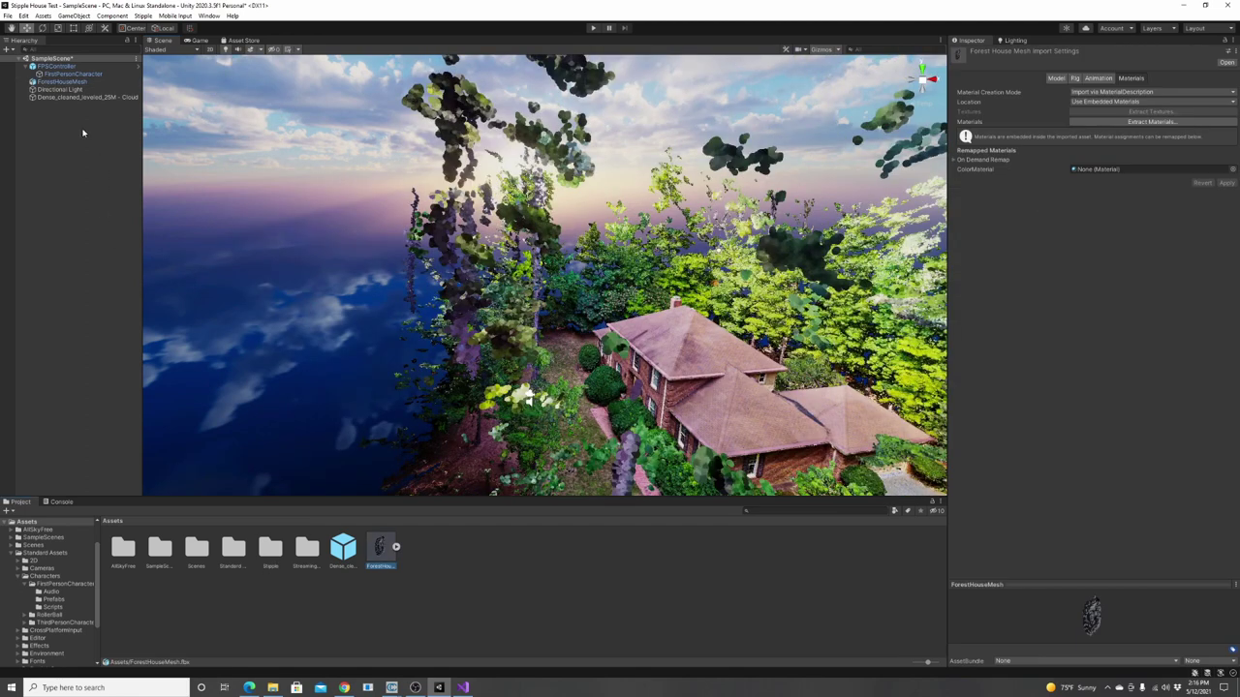
- Select ForestHouseMesh in the scene and set its position to 0, 0, 0
click(41, 83)
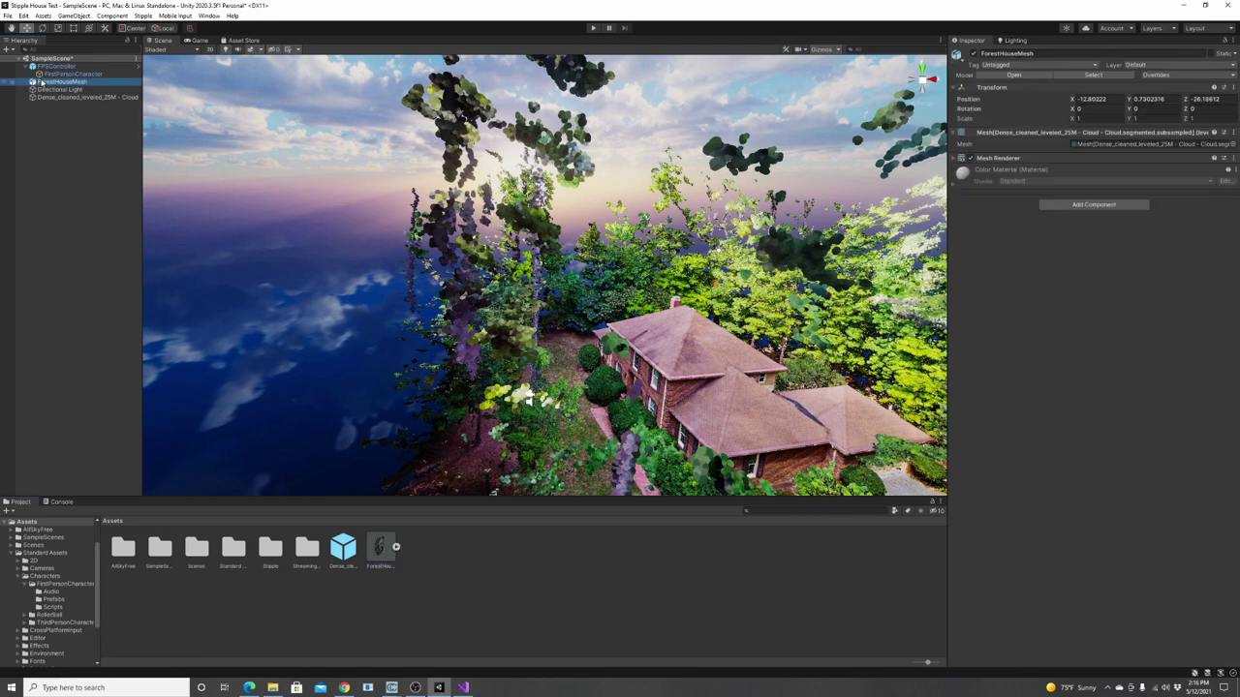
scroll(550, 257, up, 3)
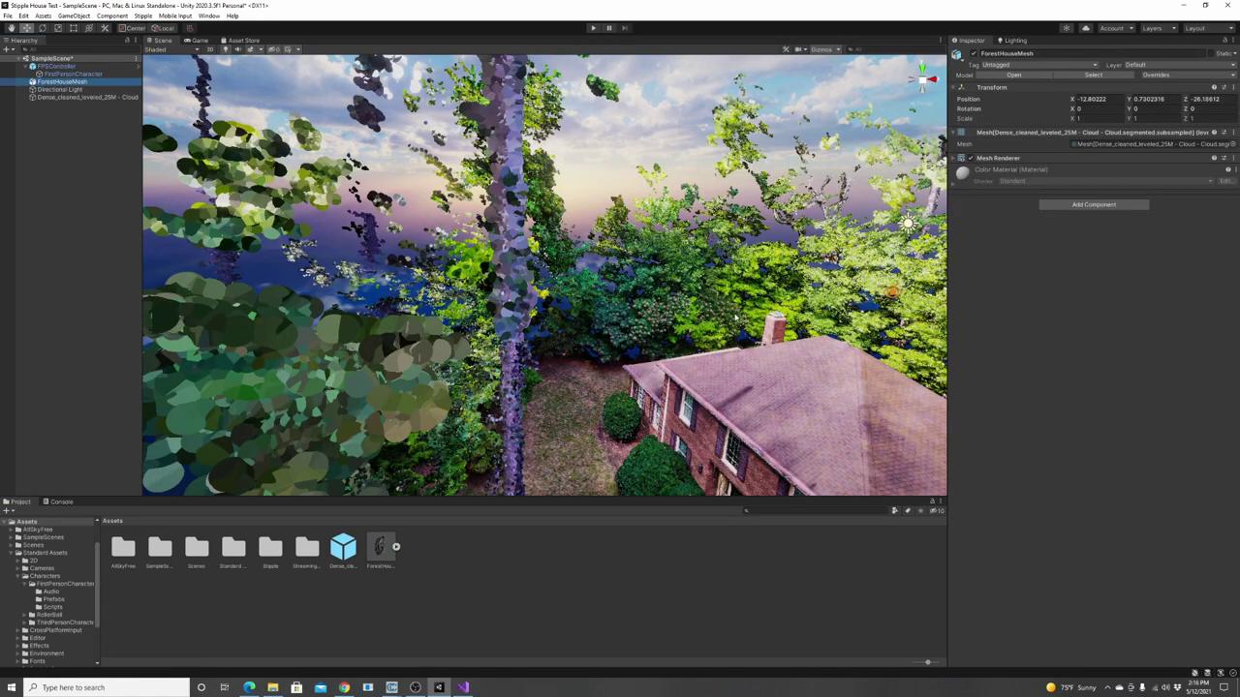
key(f)
scroll(644, 269, down, 6)
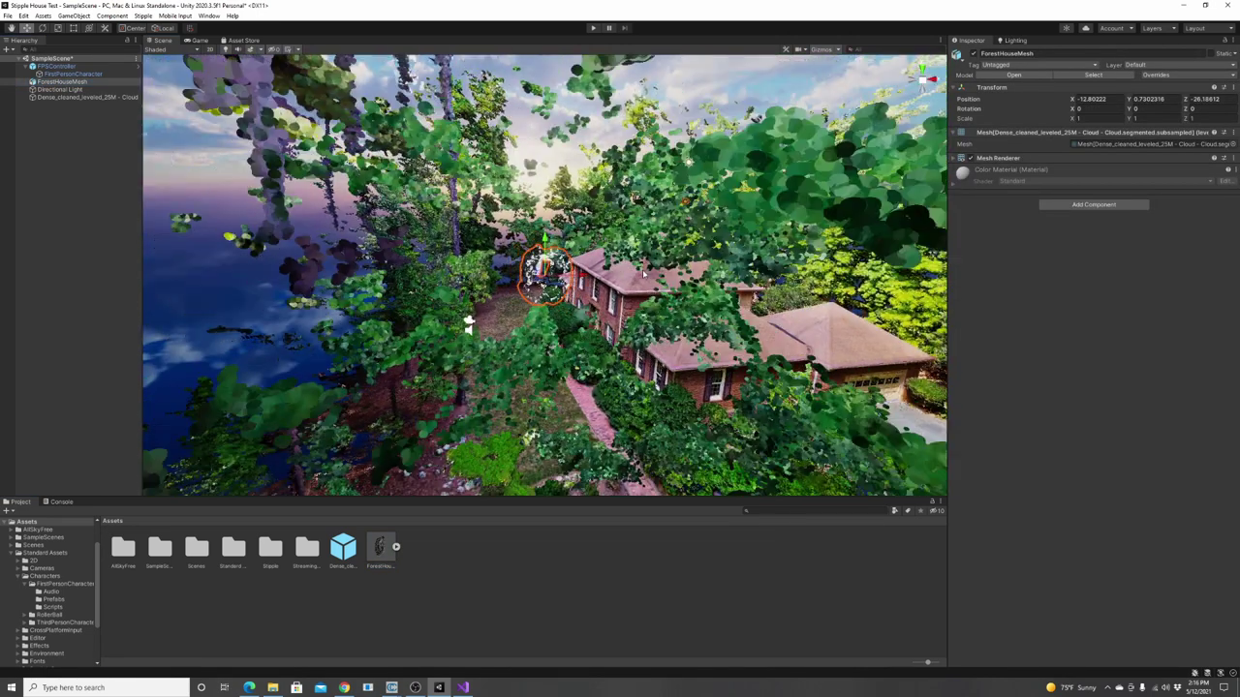
scroll(640, 277, up, 3)
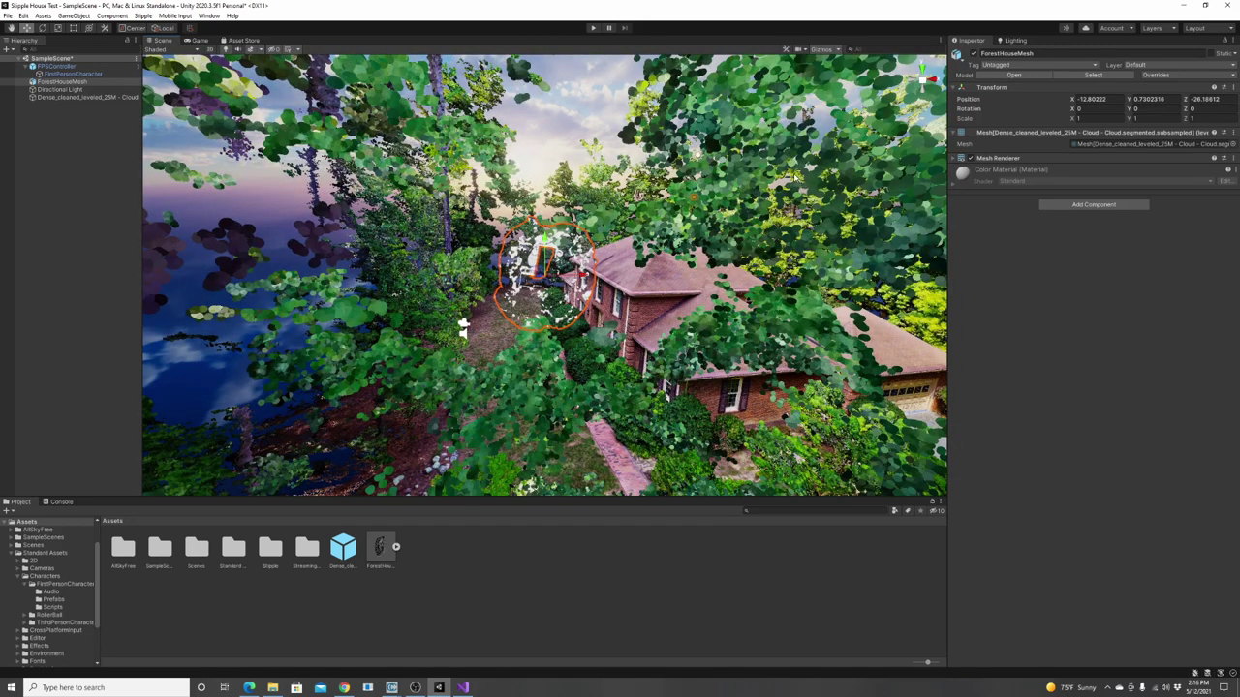
click(1095, 99)
text(0)
key(Tab)
text(0)
key(Tab)
text(0)
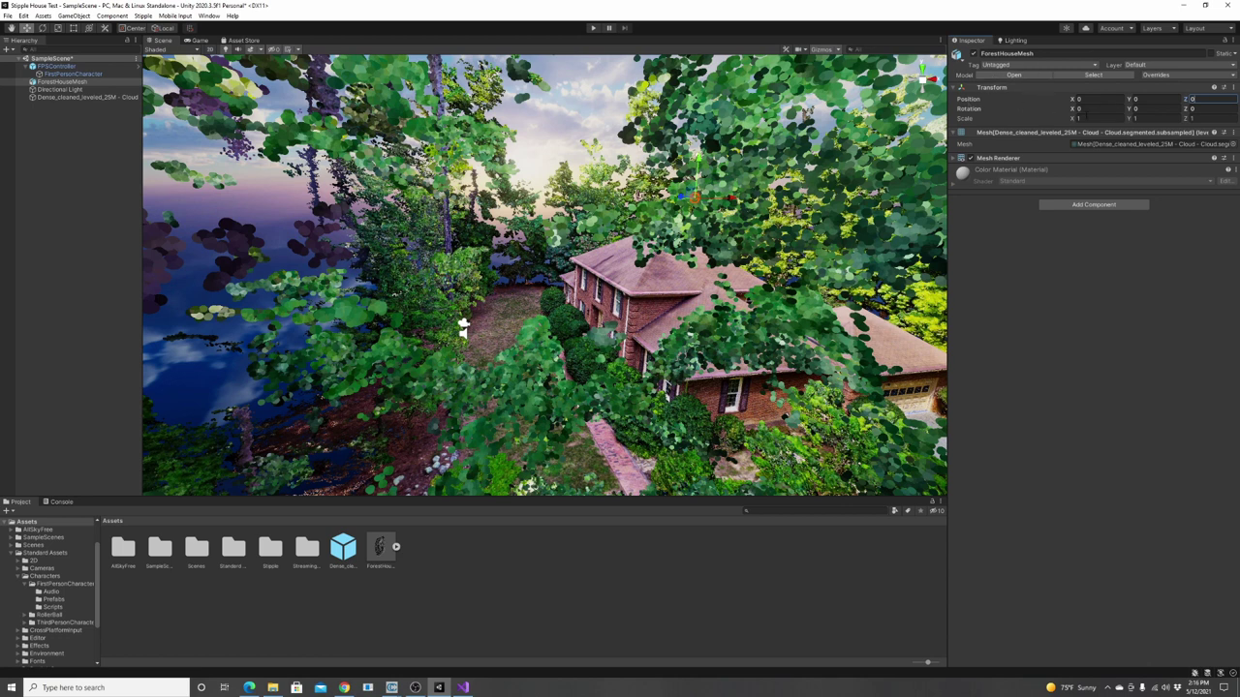
- Set the scale of ForestHouseMesh to 100 on the X, Y and Z axes
click(1083, 117)
text(100)
key(Tab)
text(100)
key(Tab)
text(100)
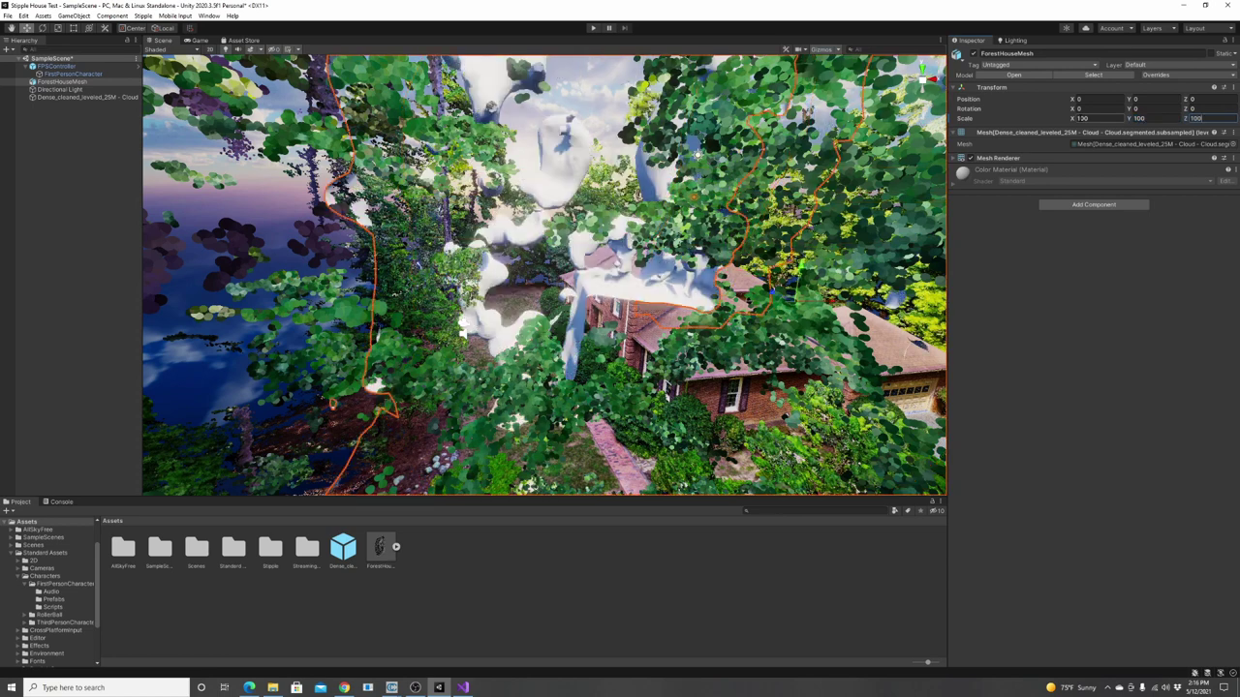
scroll(752, 254, down, 10)
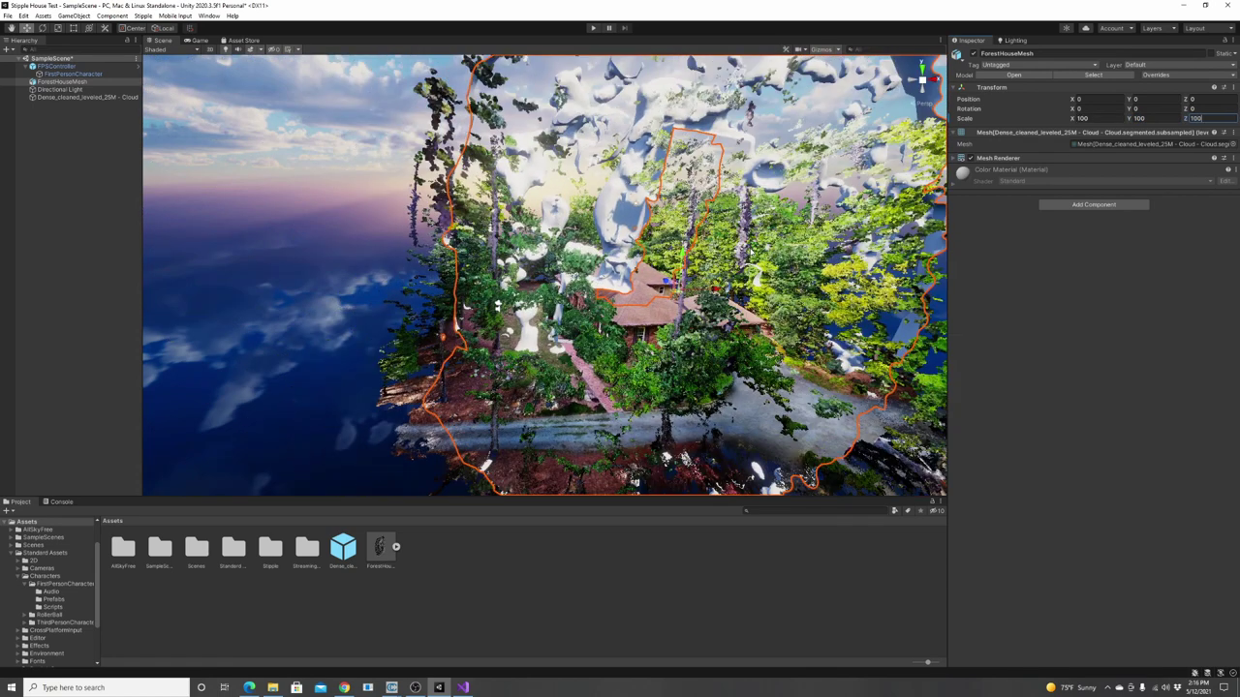
scroll(666, 261, up, 3)
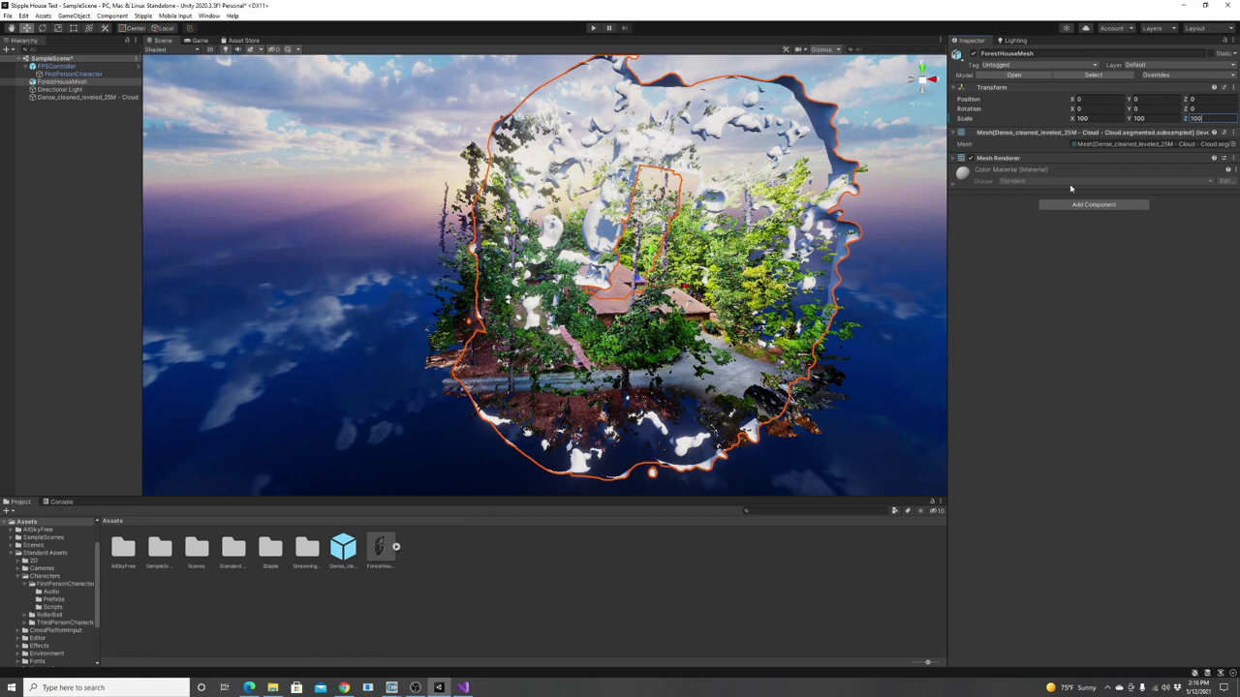
- Rotate ForestHouseMesh to X -90 and Z 180 so it lines up with the point cloud
click(971, 109)
click(1116, 110)
text(90)
key(Tab)
key(Tab)
text(180)
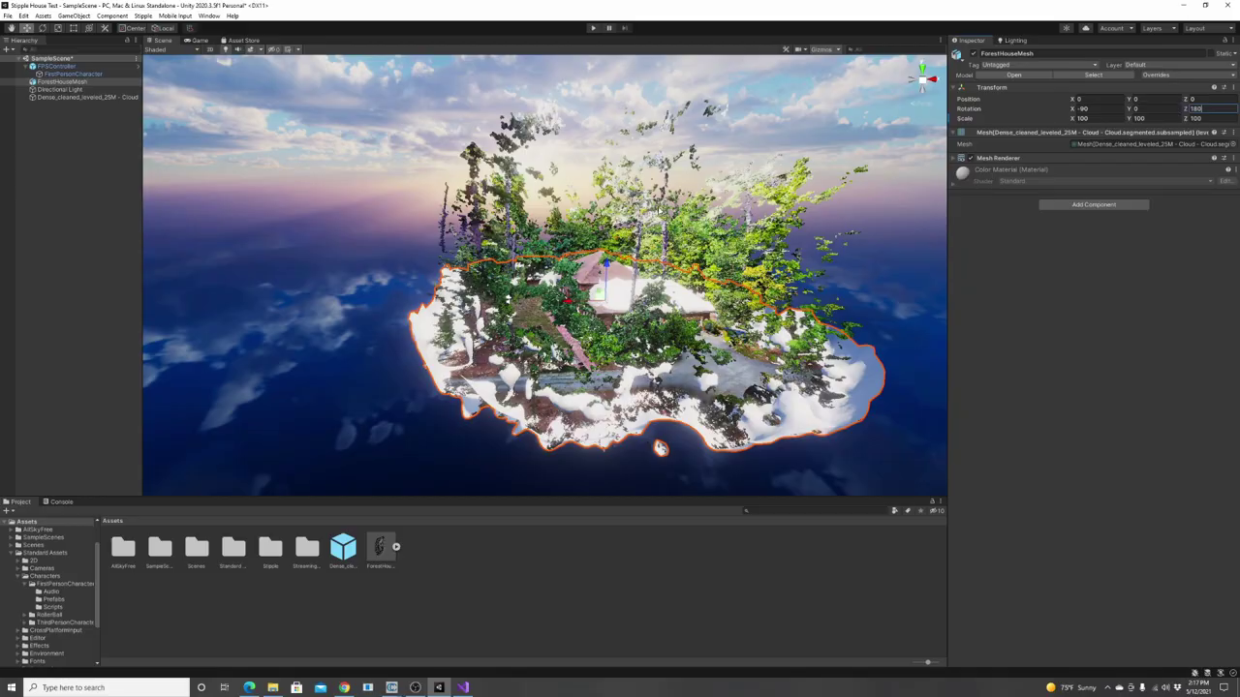
- Raise ForestHouseMesh to a Y position of 0.01 and check its alignment against the house point cloud
right_drag(328, 269, 194, 372)
key(a)
key(w)
key(a)
right_drag(401, 289, 370, 250)
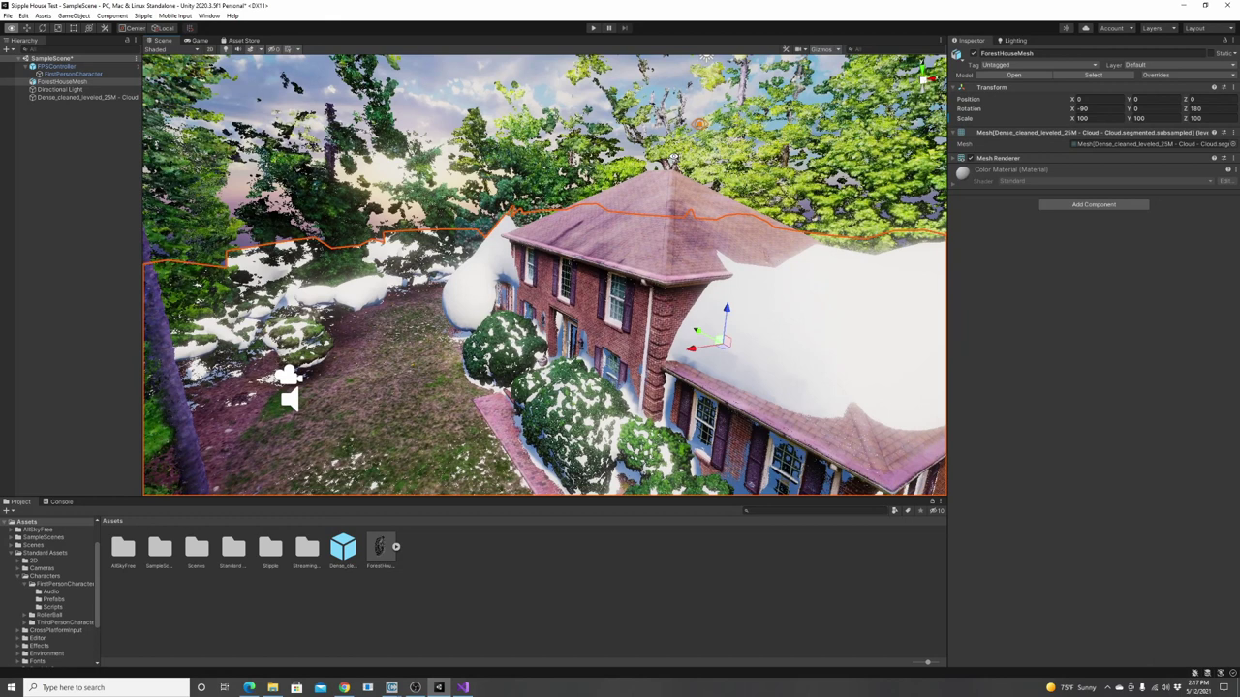
drag(725, 310, 735, 317)
right_drag(735, 317, 567, 320)
alt+drag(566, 320, 1047, 313)
right_drag(1047, 314, 1078, 221)
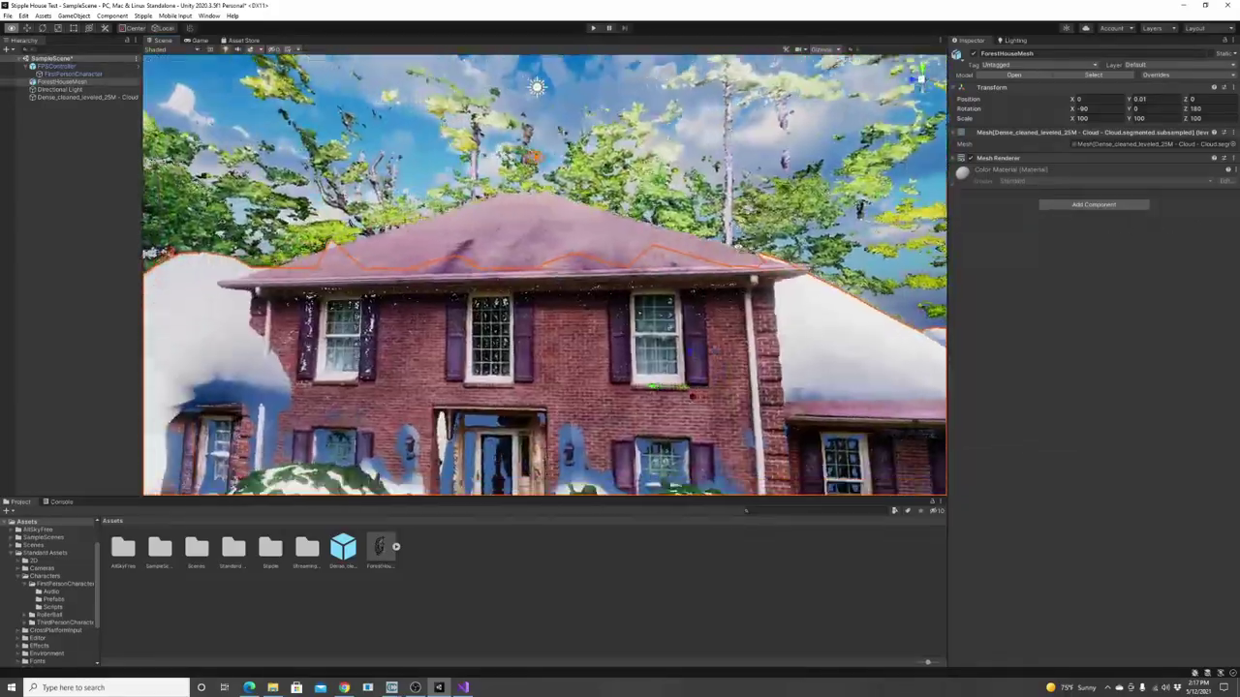
right_drag(738, 249, 738, 257)
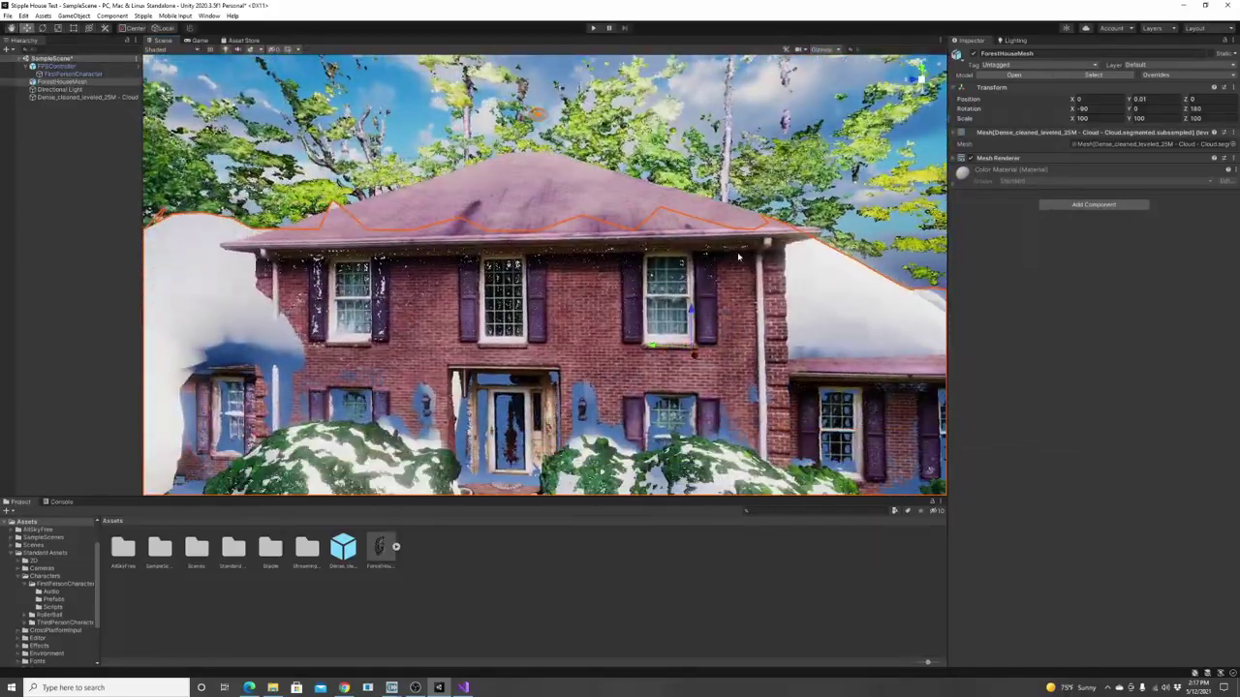
- Turn off the Mesh Renderer of ForestHouseMesh, add a Mesh Collider component and inspect the collider around the house
click(970, 158)
right_drag(622, 244, 600, 271)
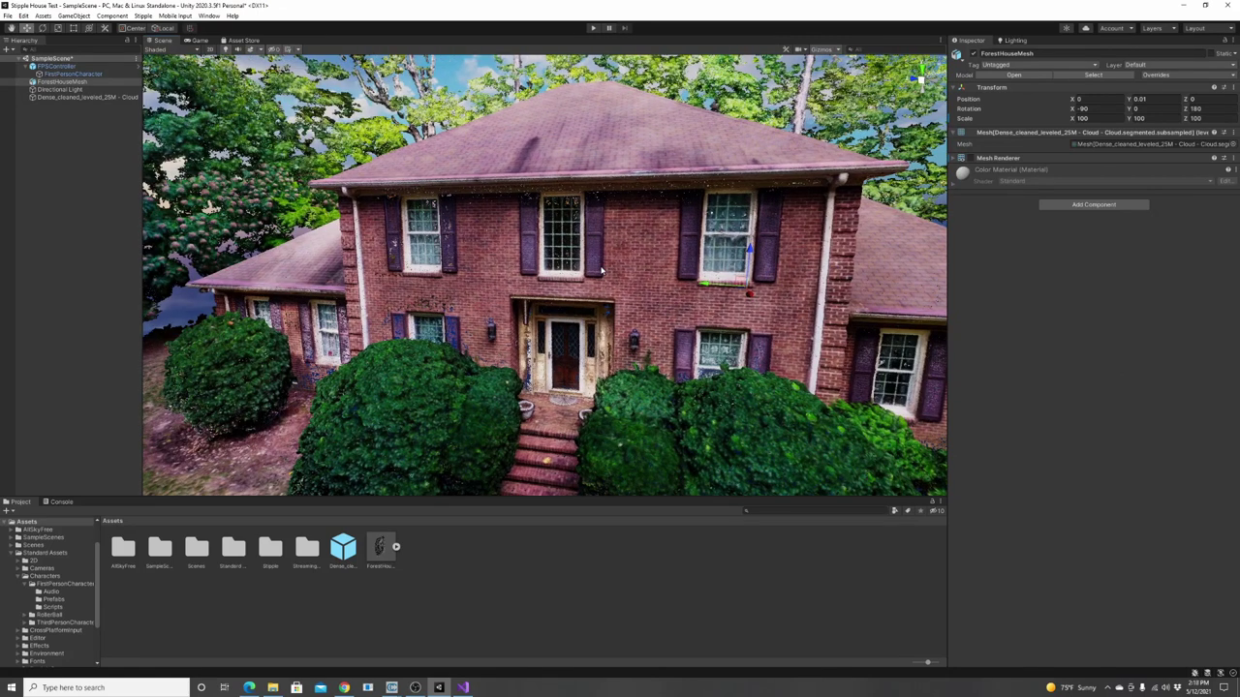
click(1051, 205)
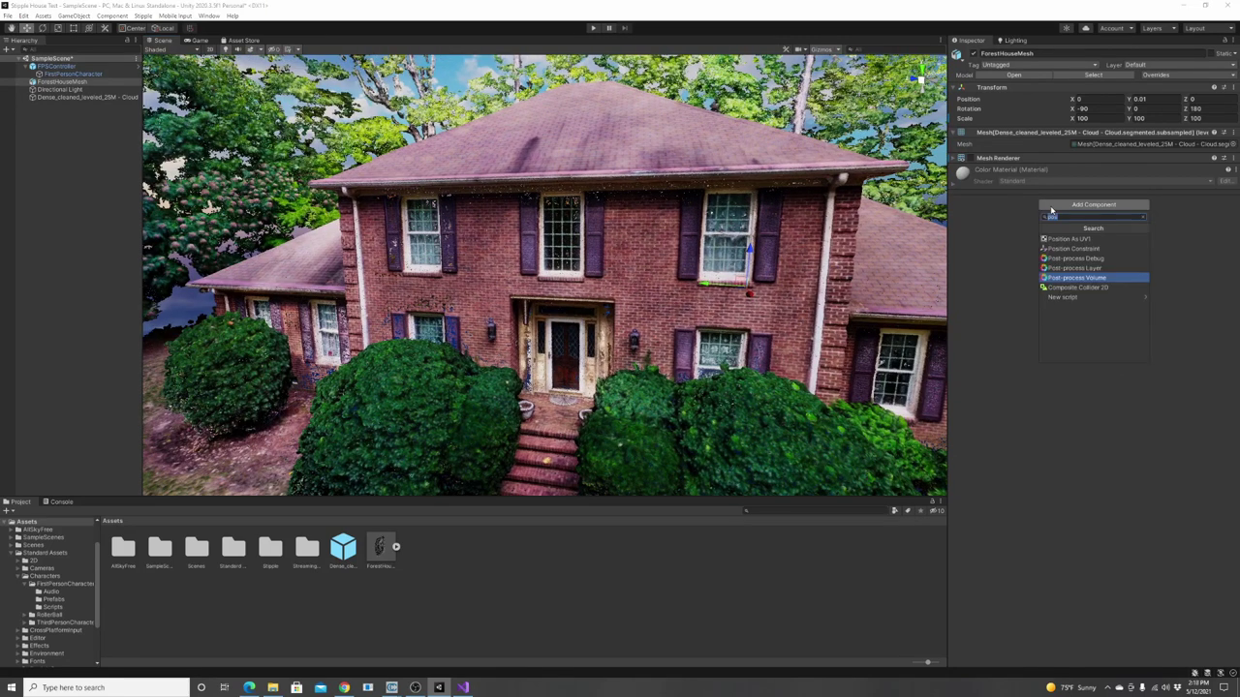
text(mesh)
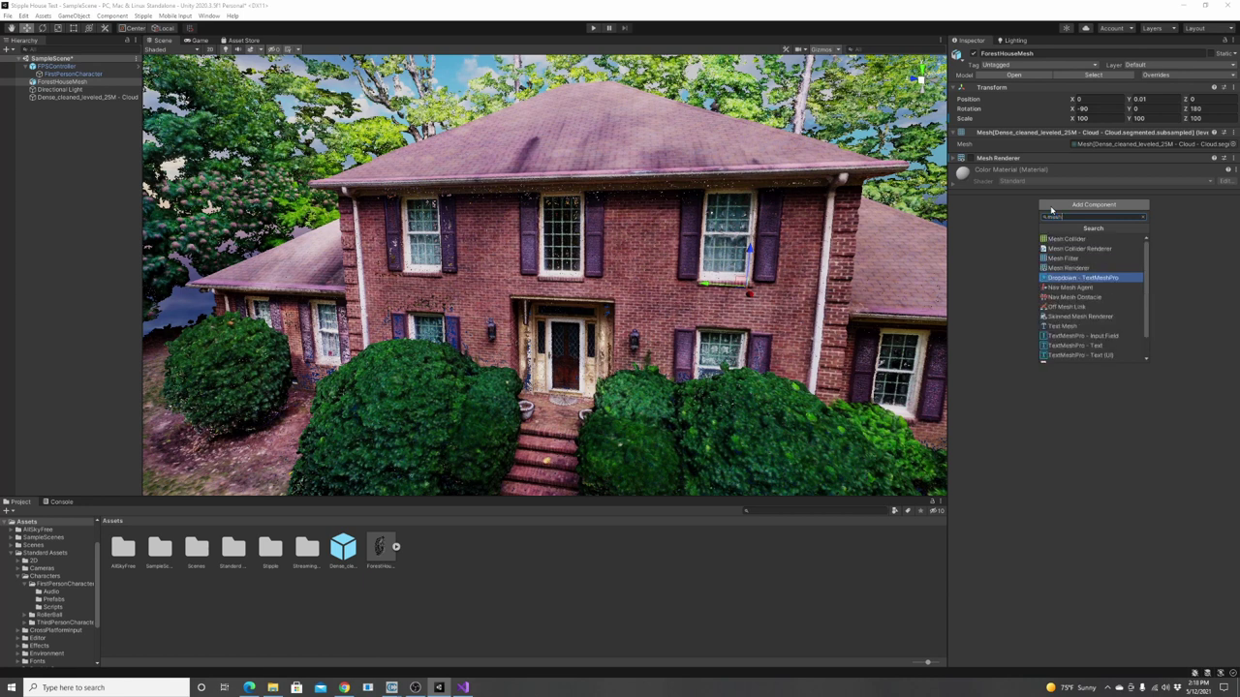
click(1067, 238)
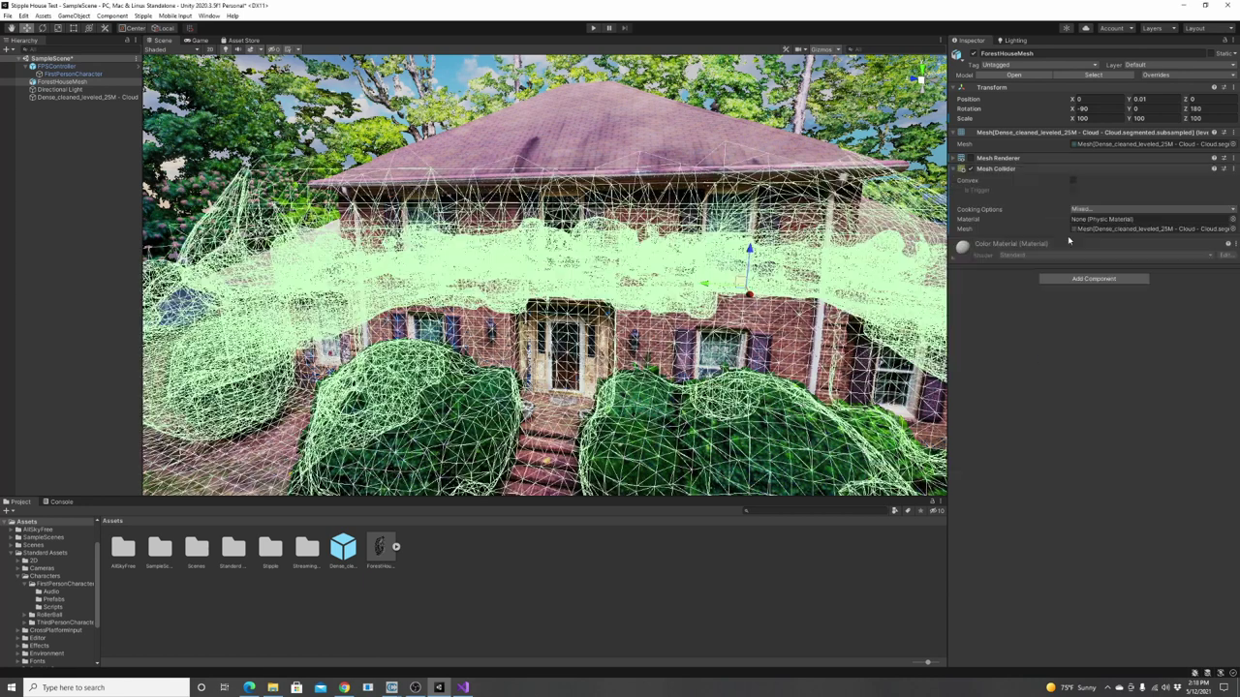
right_drag(830, 237, 830, 236)
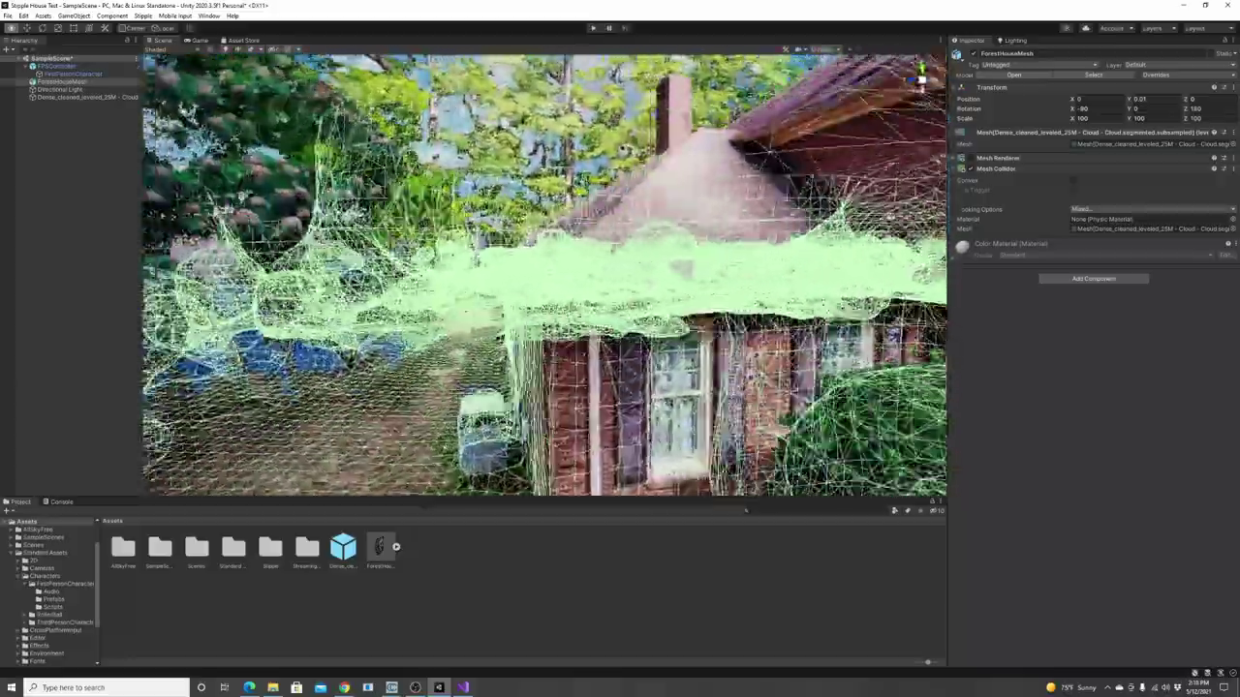
right_drag(682, 269, 738, 191)
key(d)
alt+drag(738, 190, 666, 23)
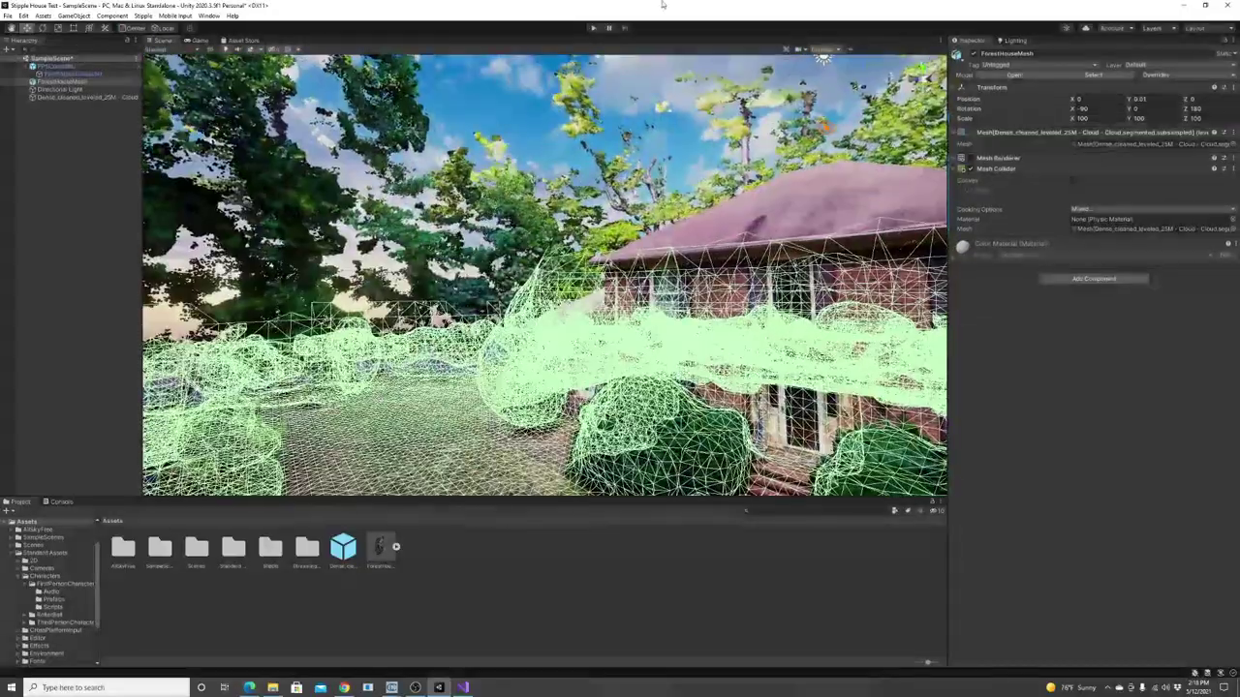
- Play the scene and walk along the brick side wall and the screened porch to test the mesh collider
click(594, 27)
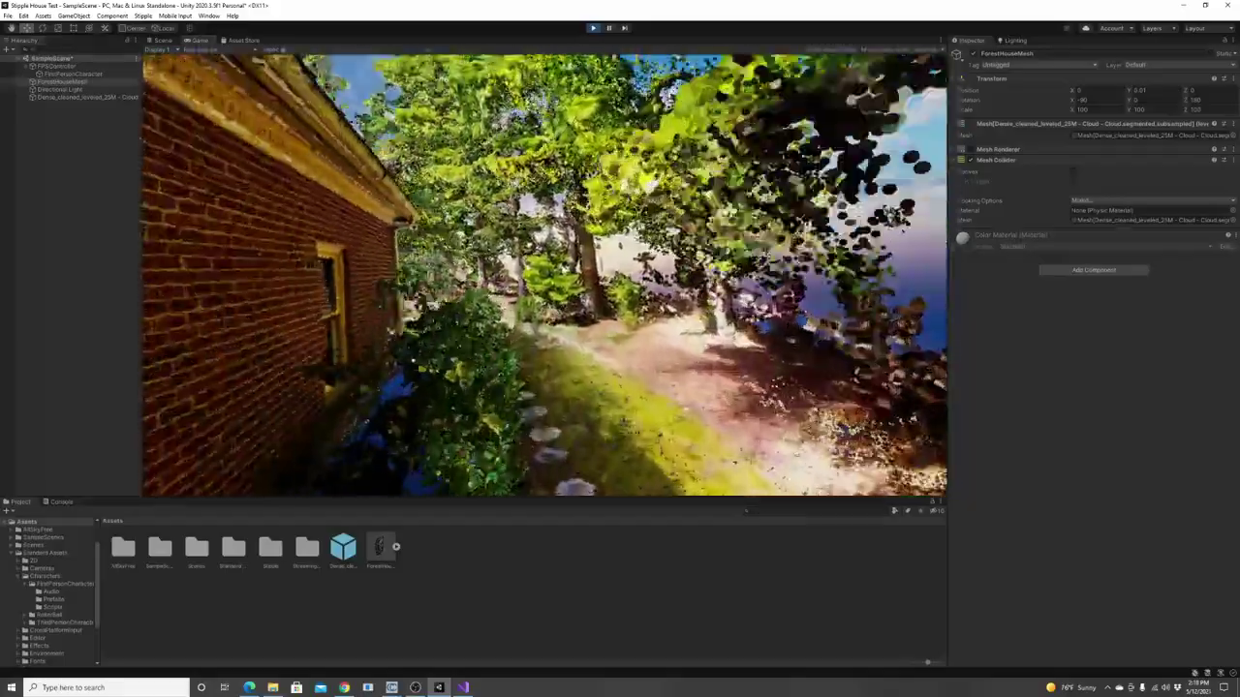
key(w)
key(w)
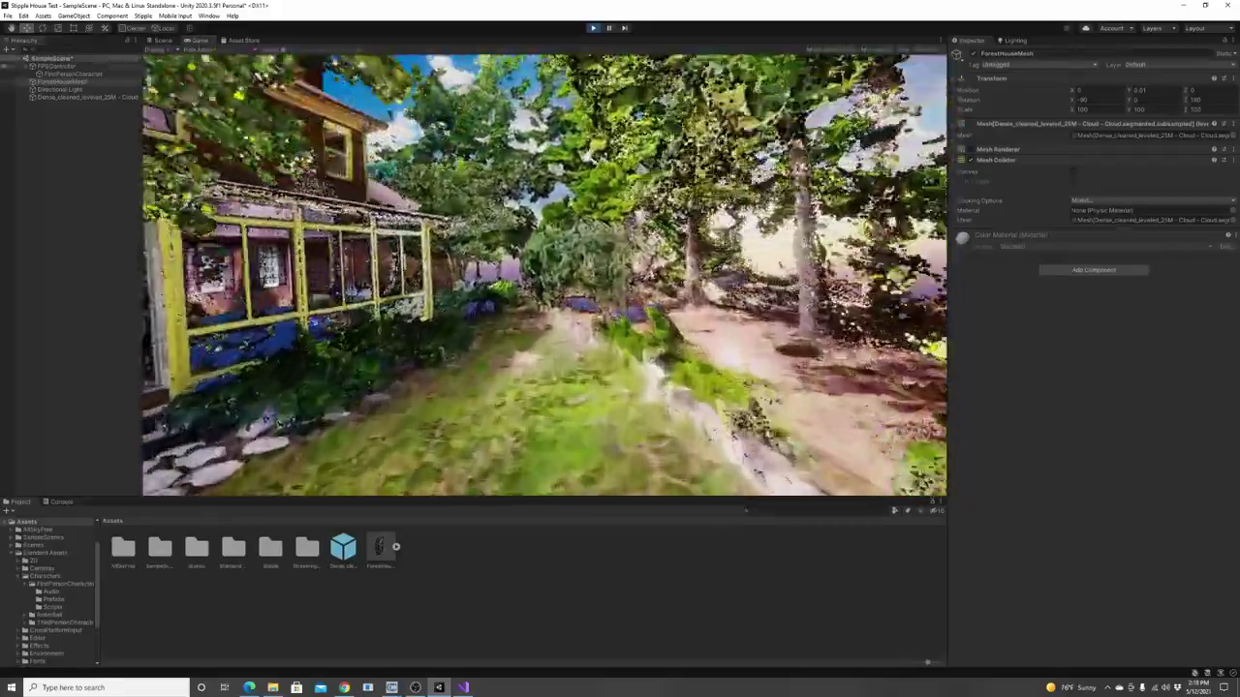
key(w)
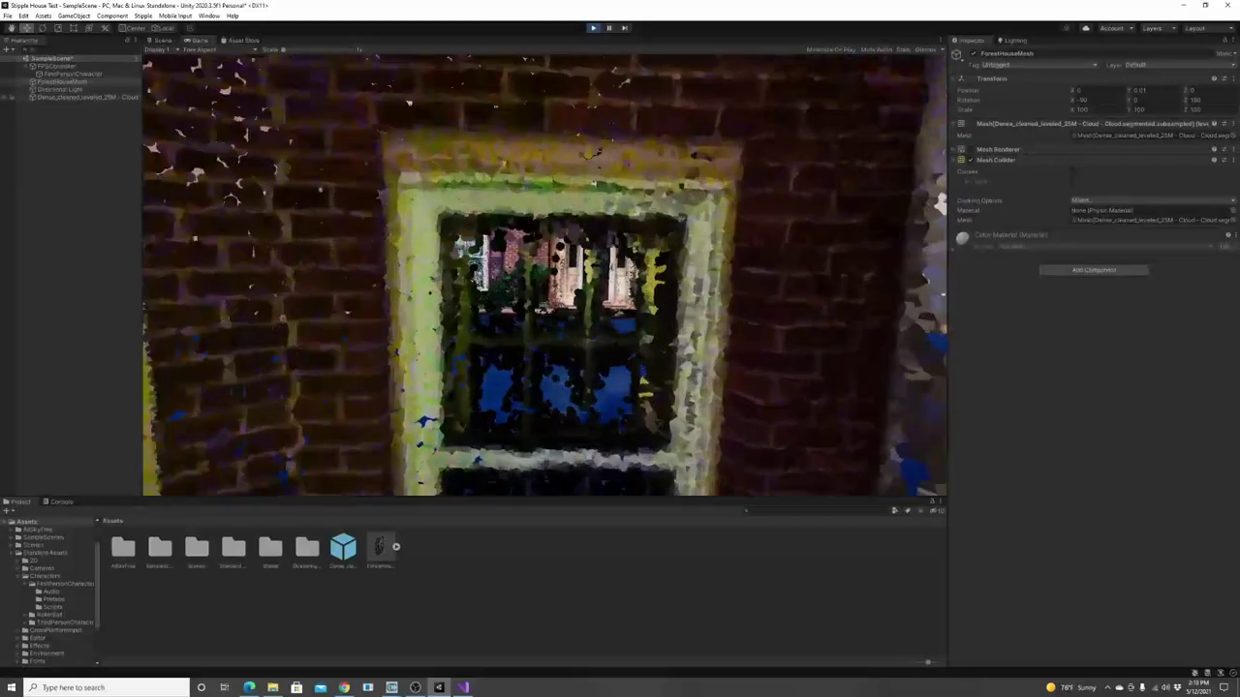
key(s)
key(w)
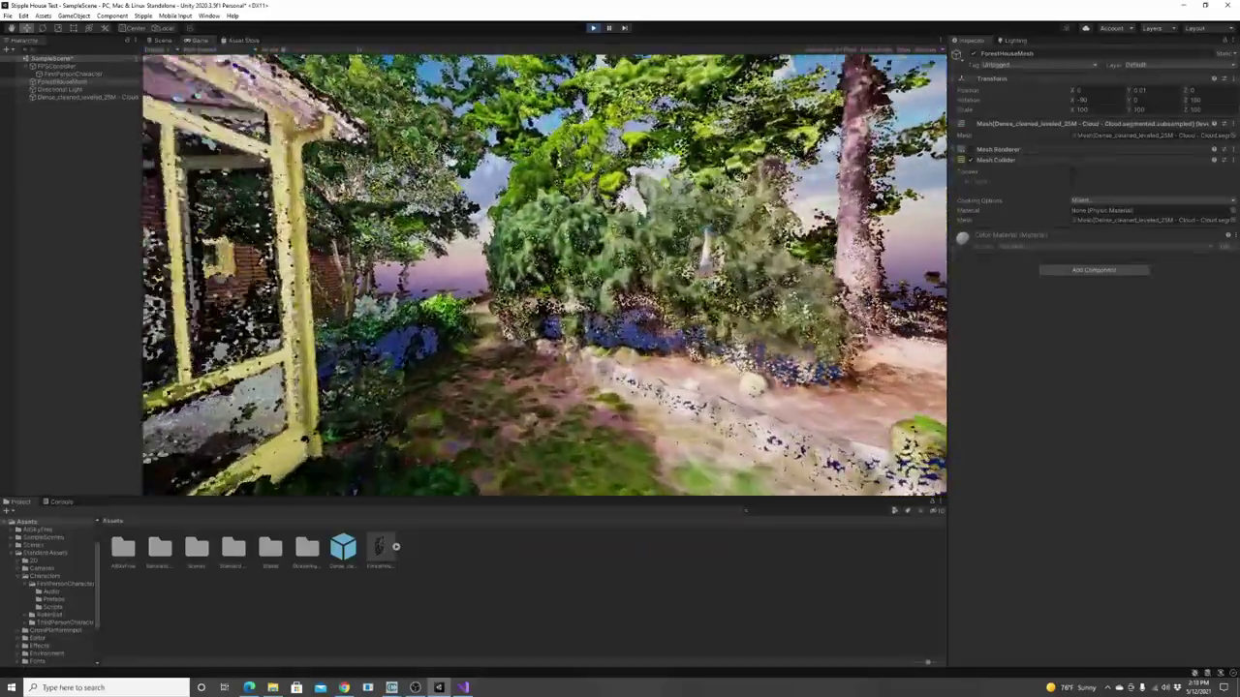
key(w)
key(w)
key(w)
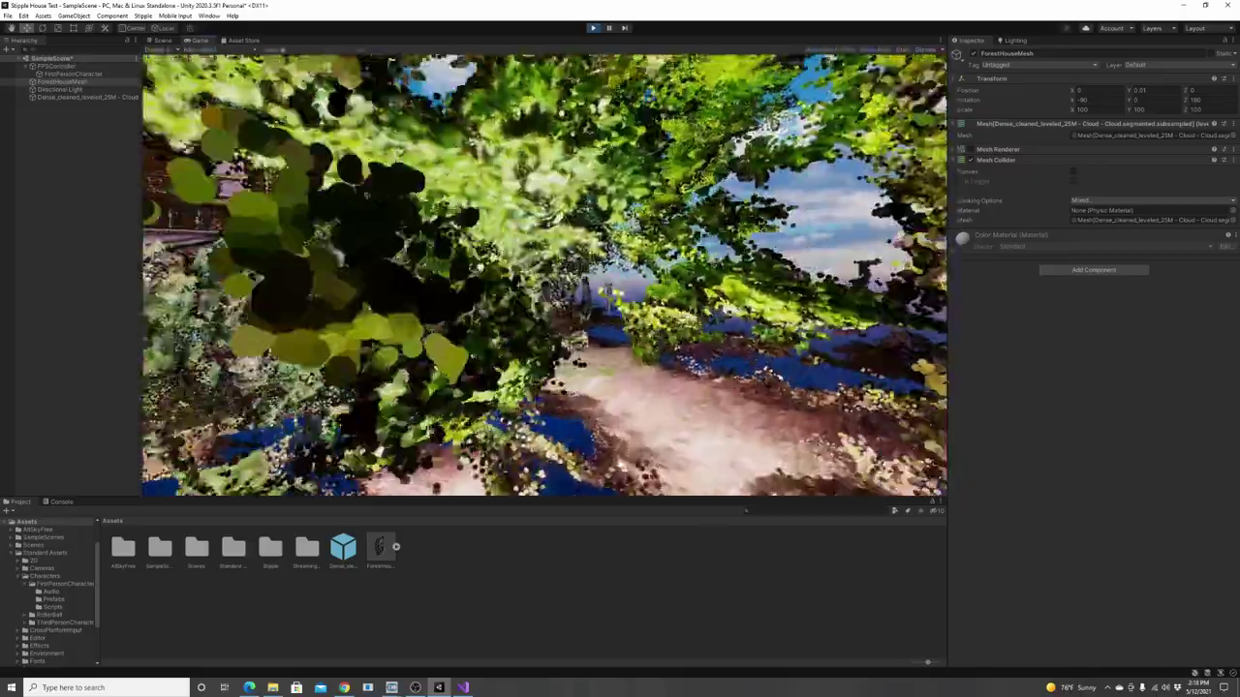
- Walk along the dirt path, past the outdoor unit beside the brick wall and across the lawn towards the driveway
key(w)
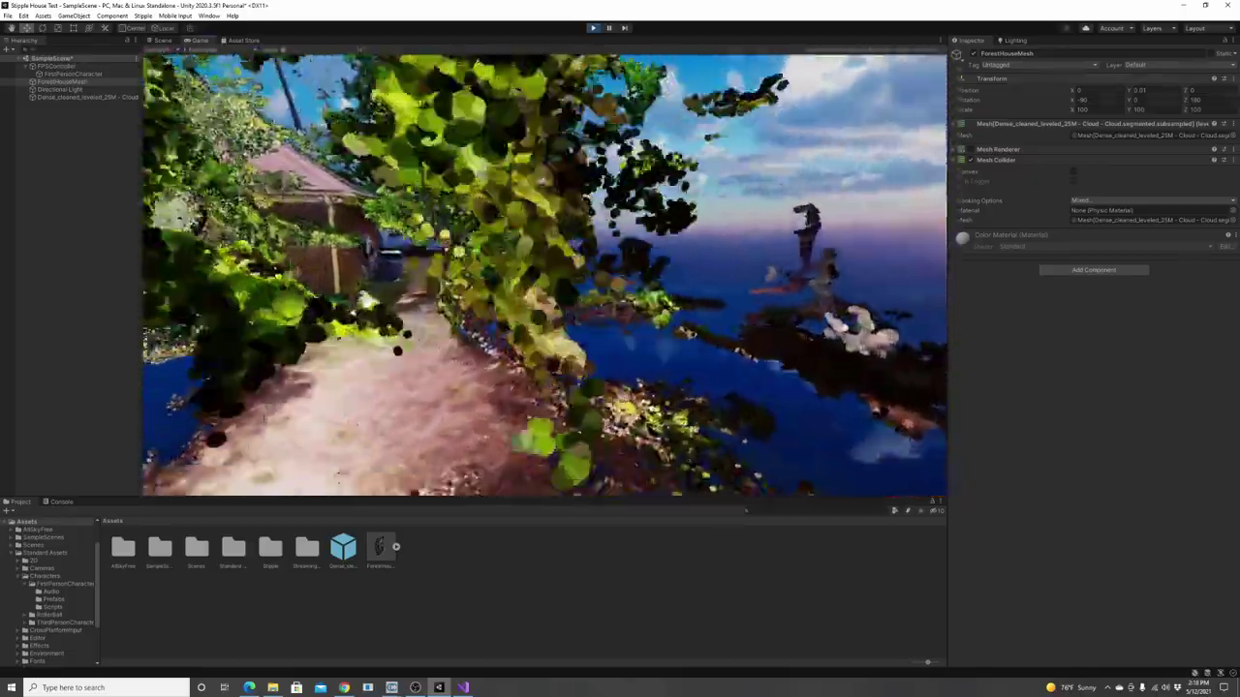
key(w)
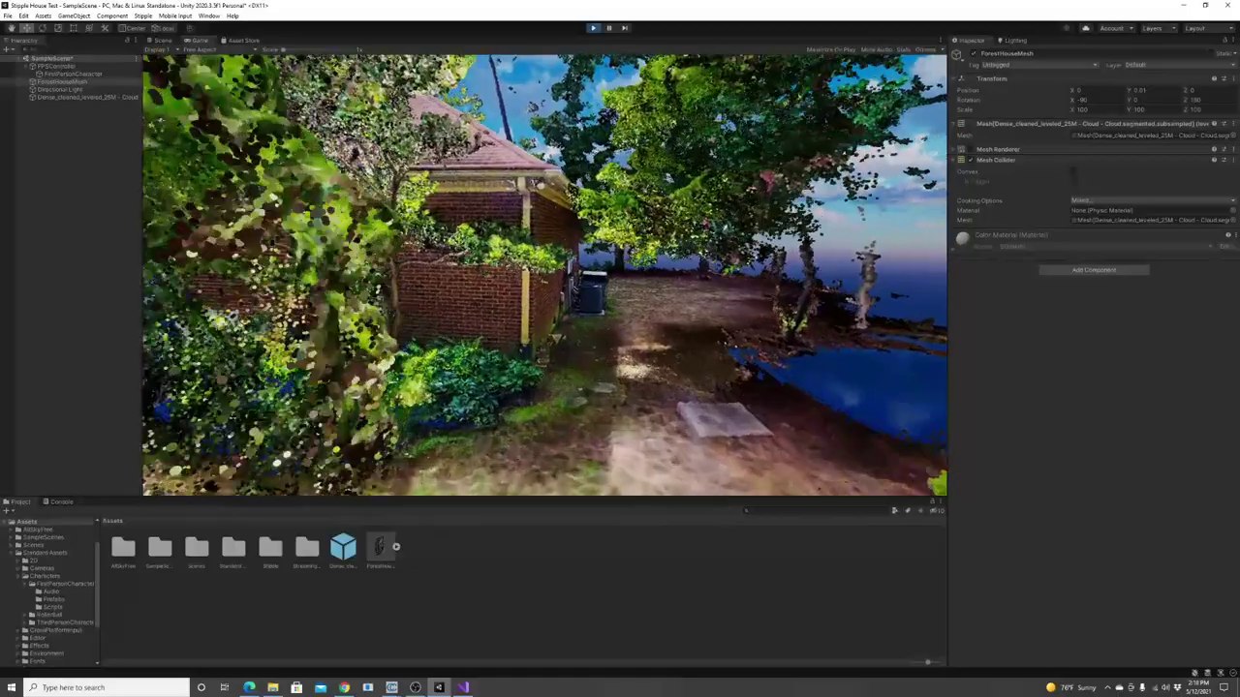
key(w)
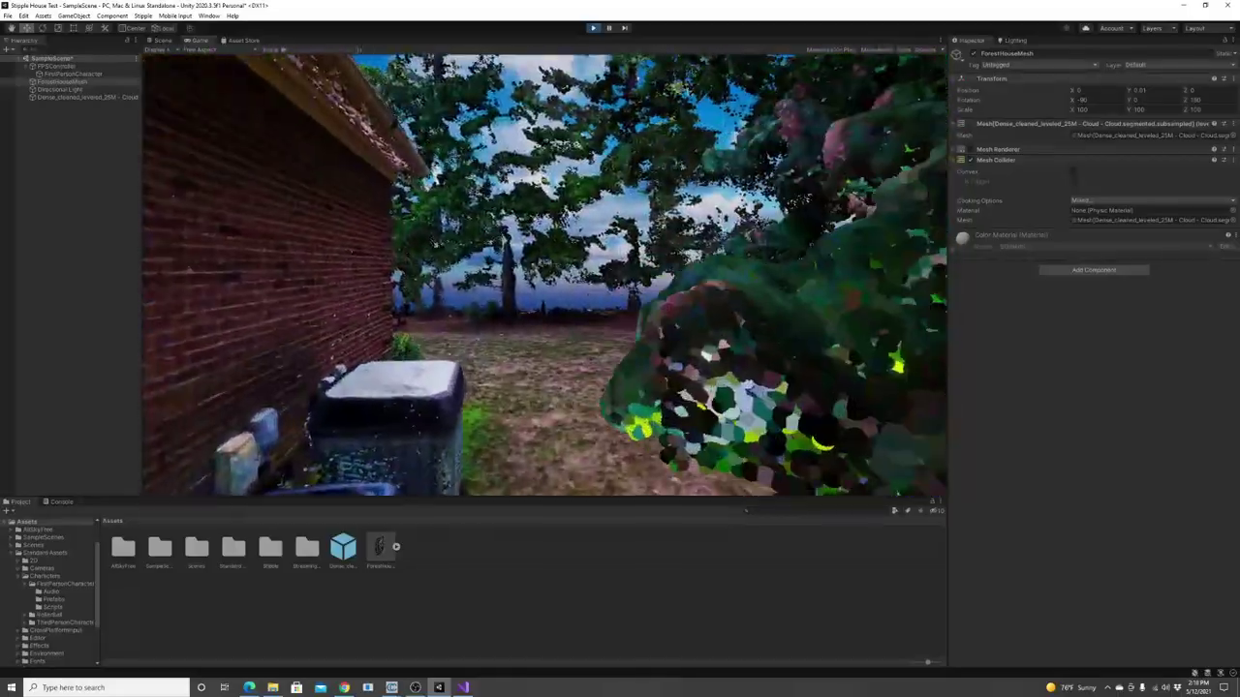
key(w)
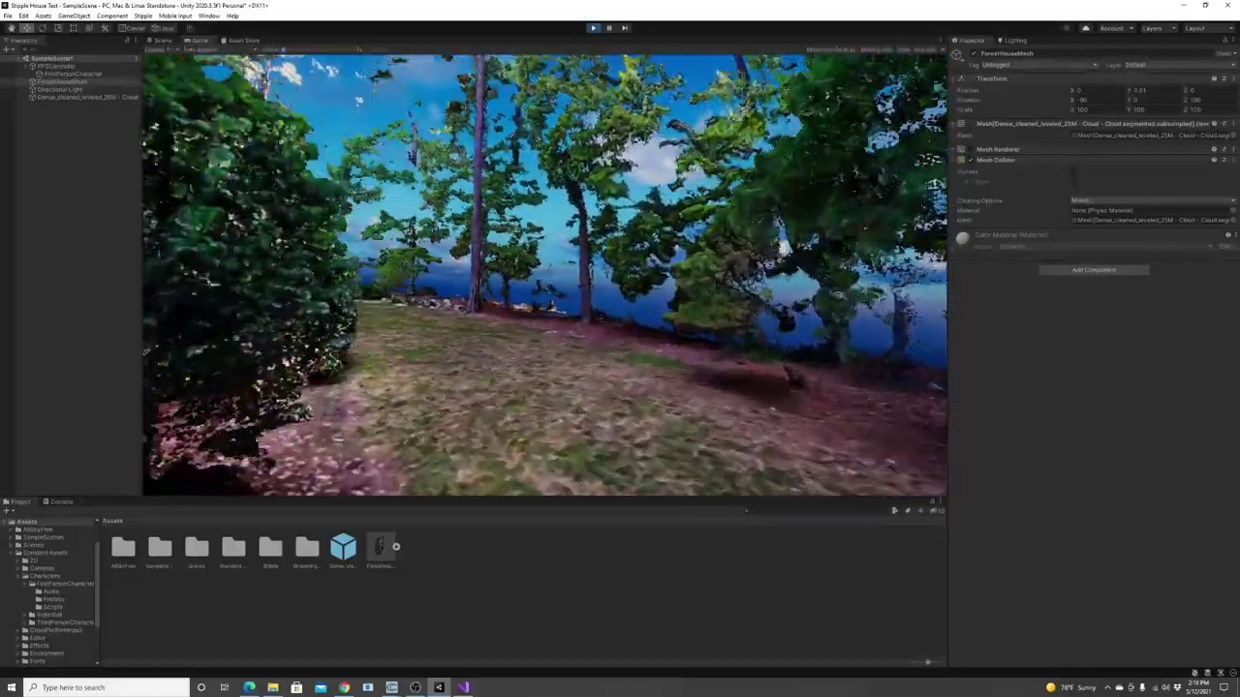
key(w)
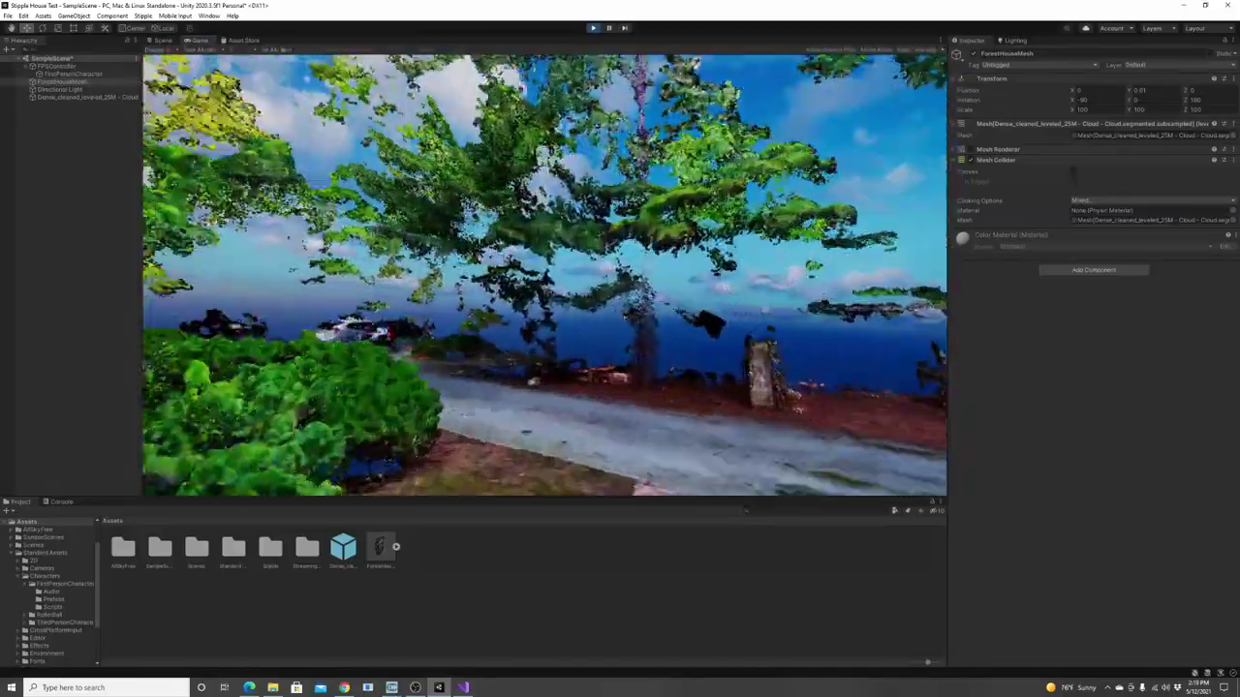
key(w)
key(w)
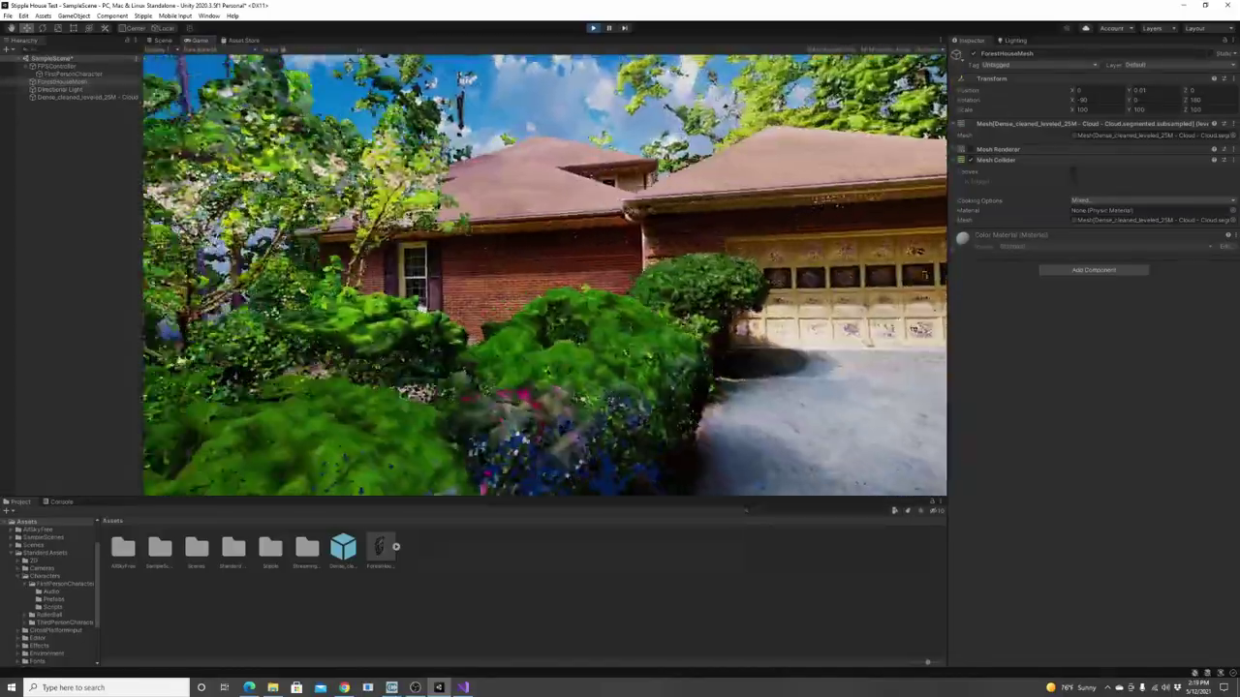
- Walk on from the garage driveway around the scan's outer edge and the brick wall with the utility boxes to test the collision
key(w)
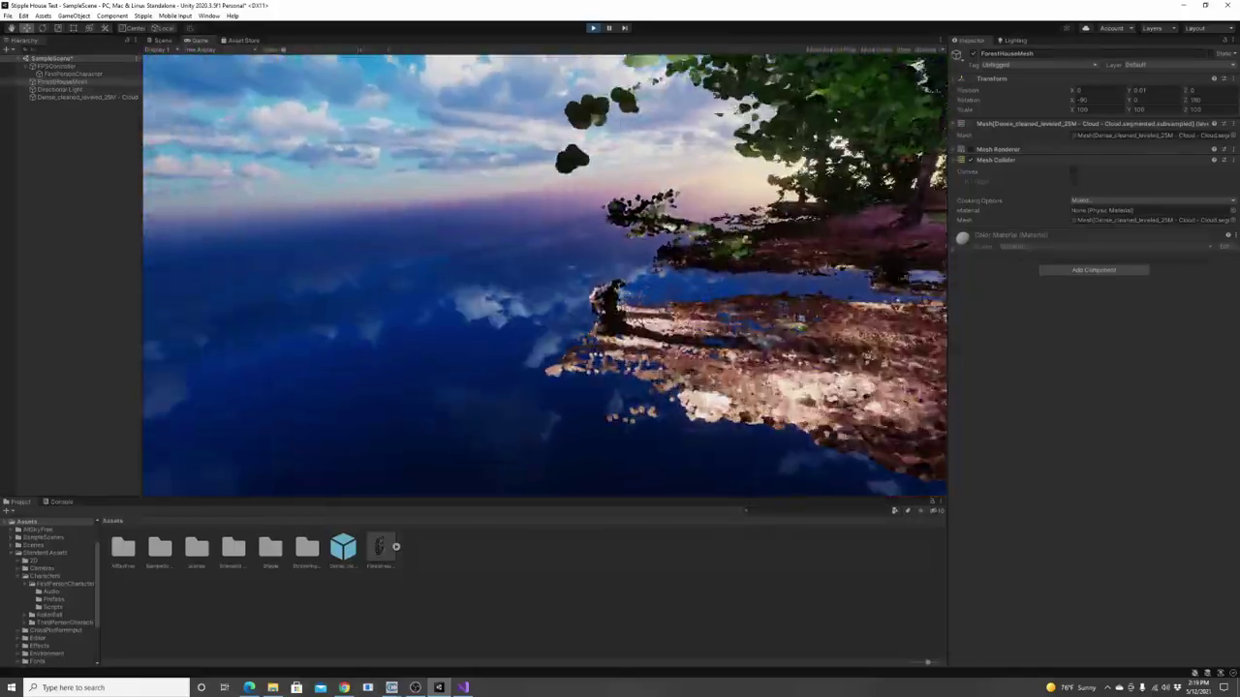
key(w)
key(d)
key(w)
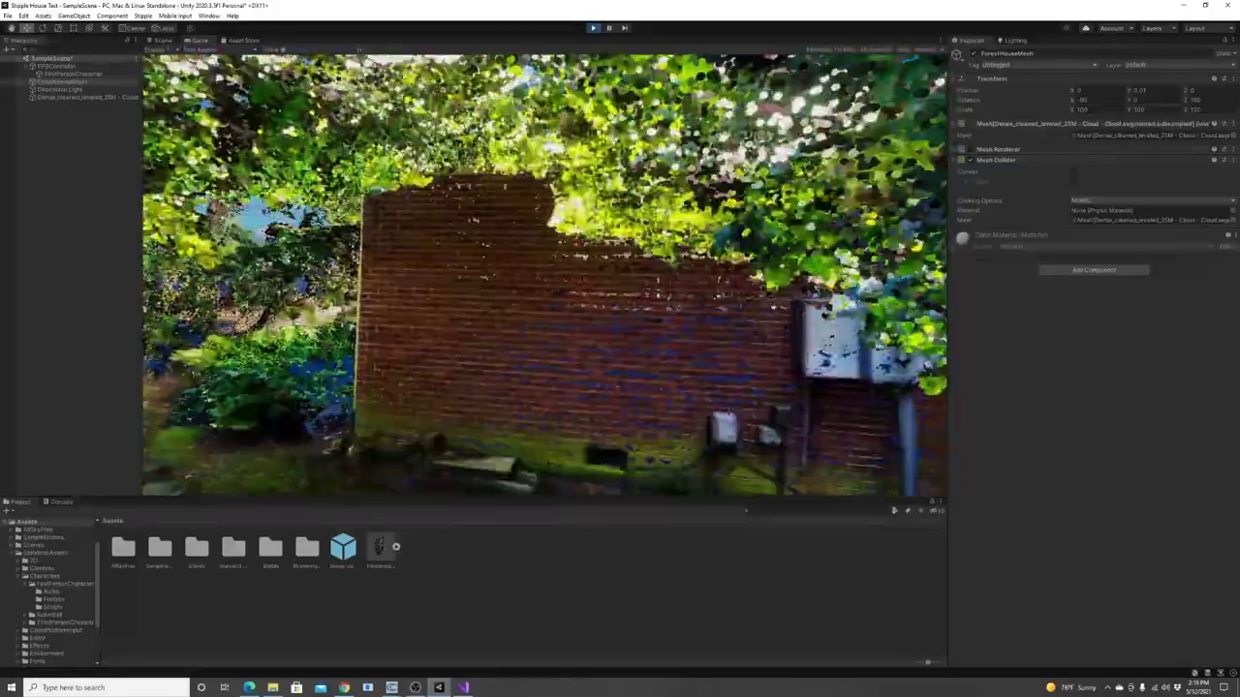
key(w)
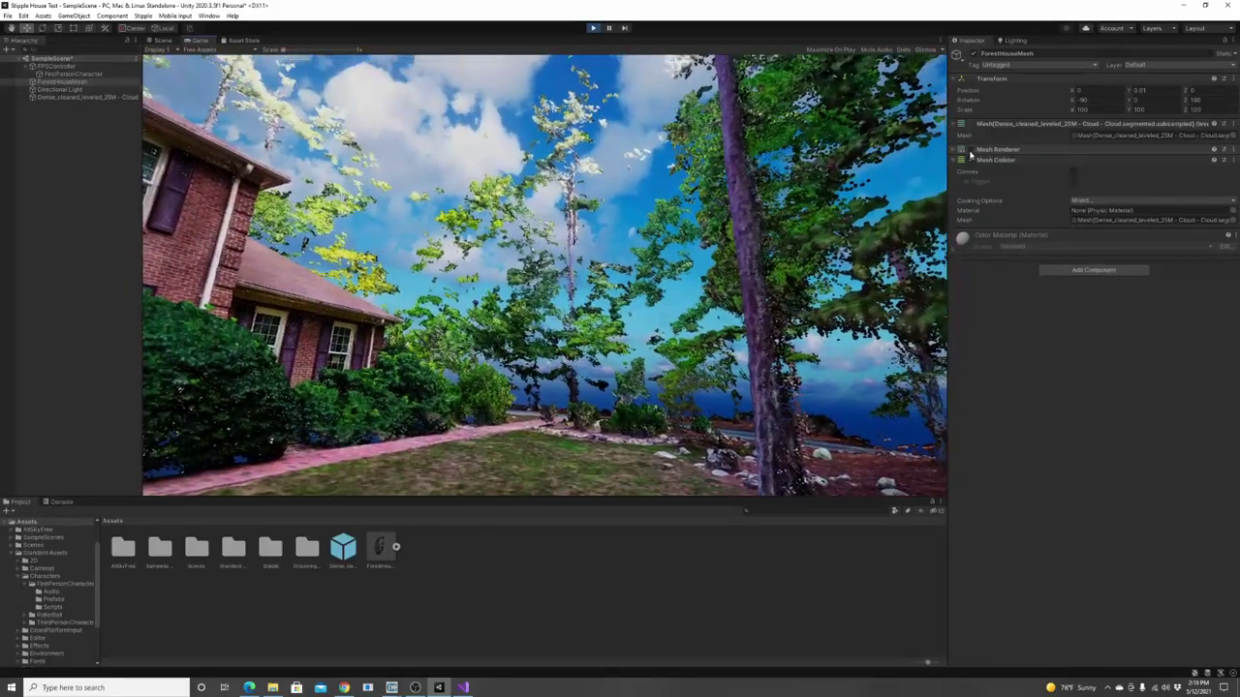
- Turn on the Mesh Renderer of ForestHouseMesh during play and walk along the driveway to inspect the collision mesh up to its boundary walls
click(961, 150)
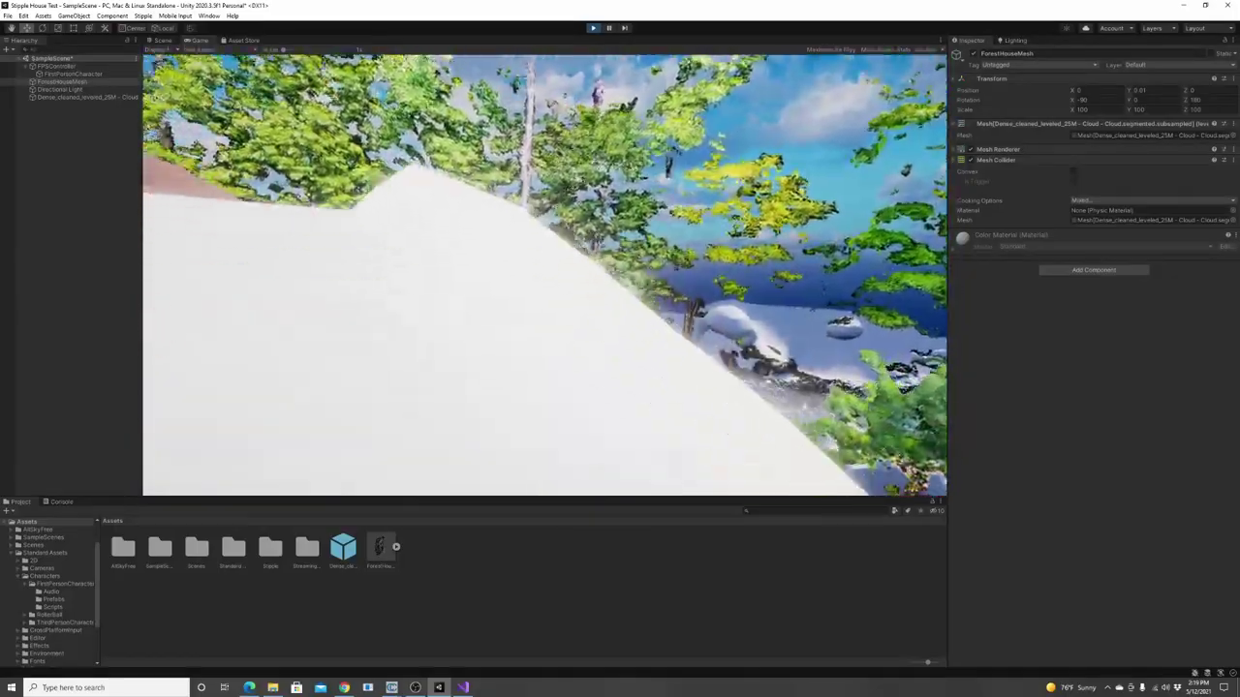
key(w)
key(w)
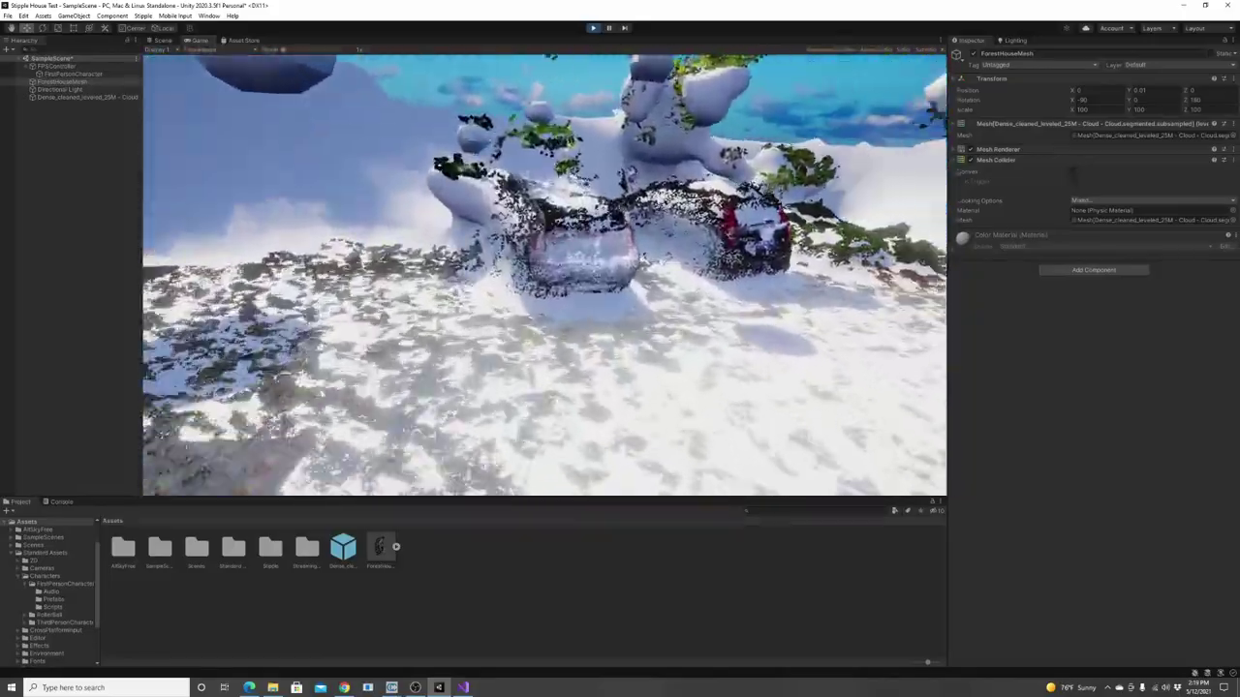
key(w)
key(w)
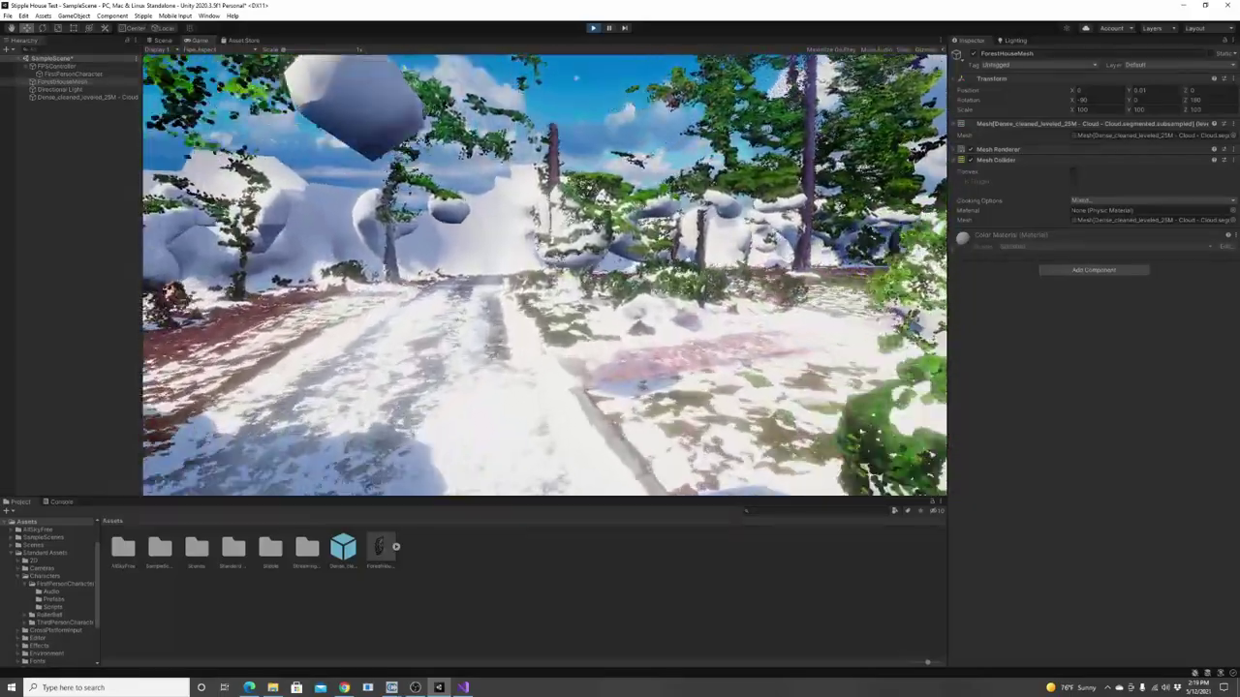
key(w)
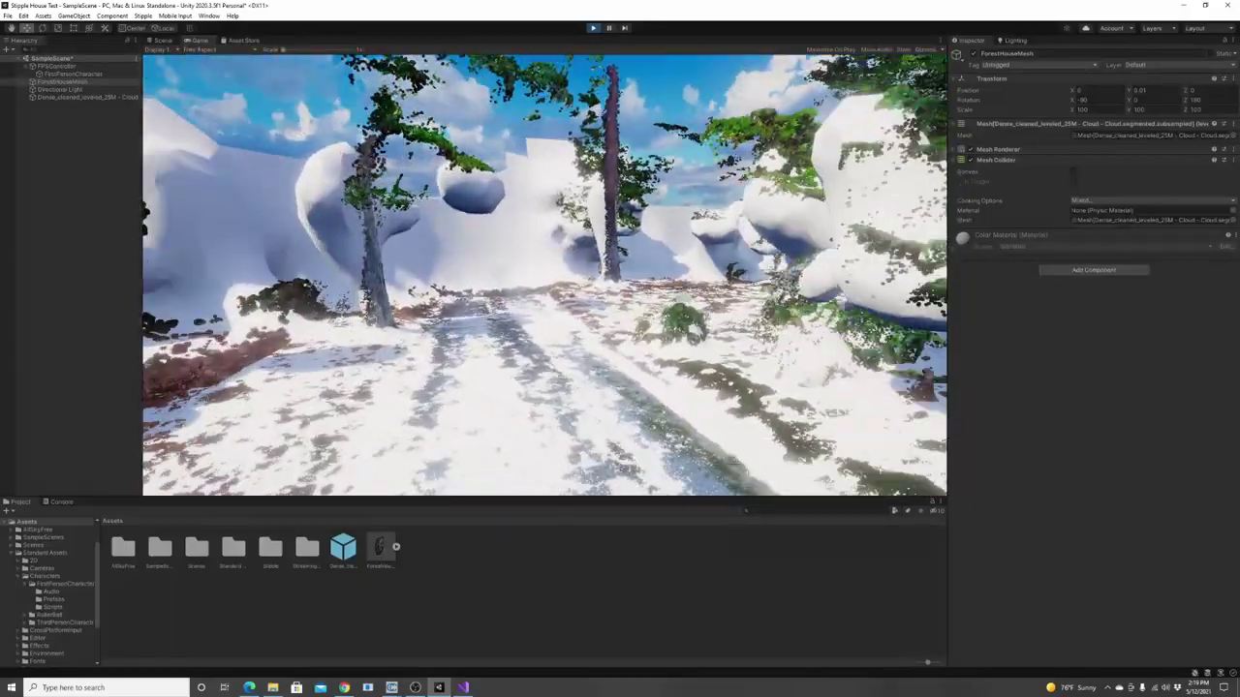
key(w)
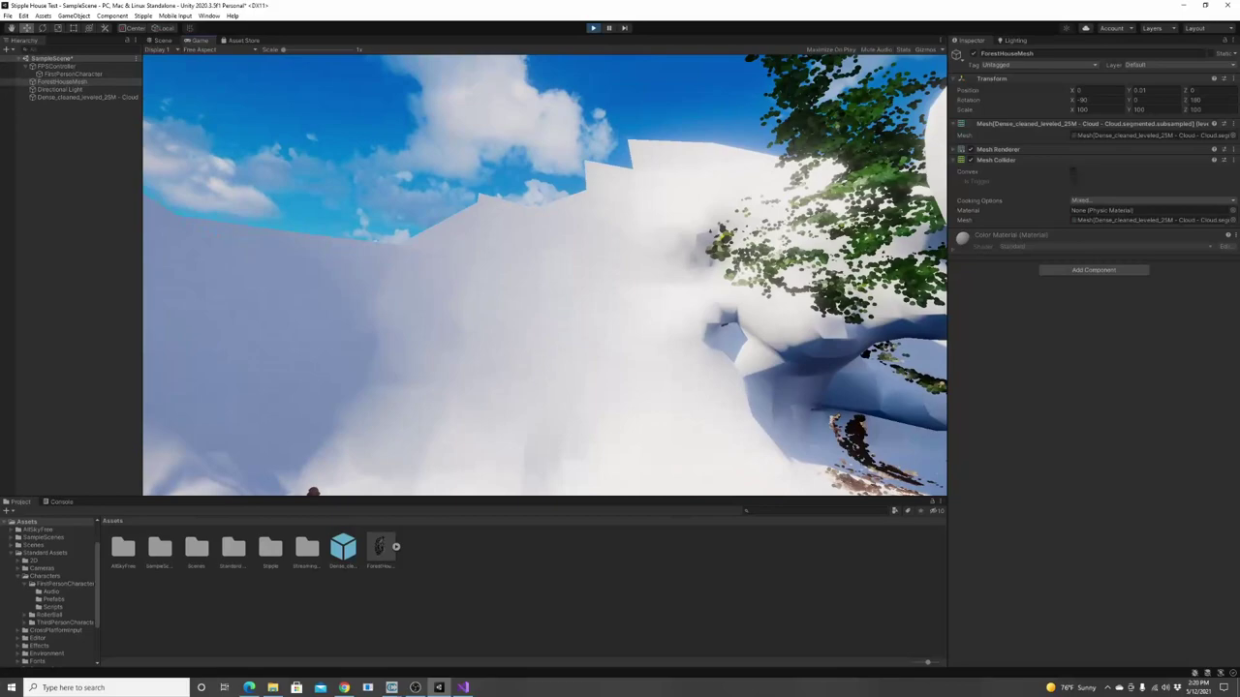
key(w)
key(w)
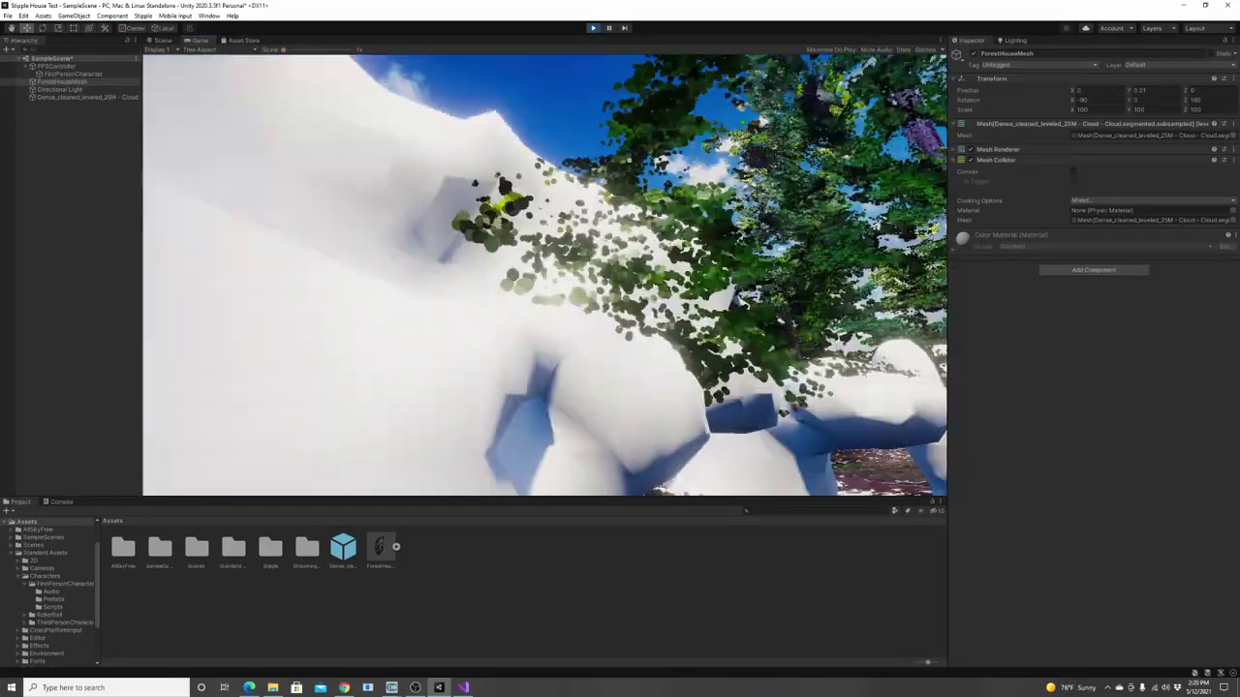
key(w)
- Turn off the Mesh Renderer of ForestHouseMesh and resume walking through the point cloud around the front of the house
key(Escape)
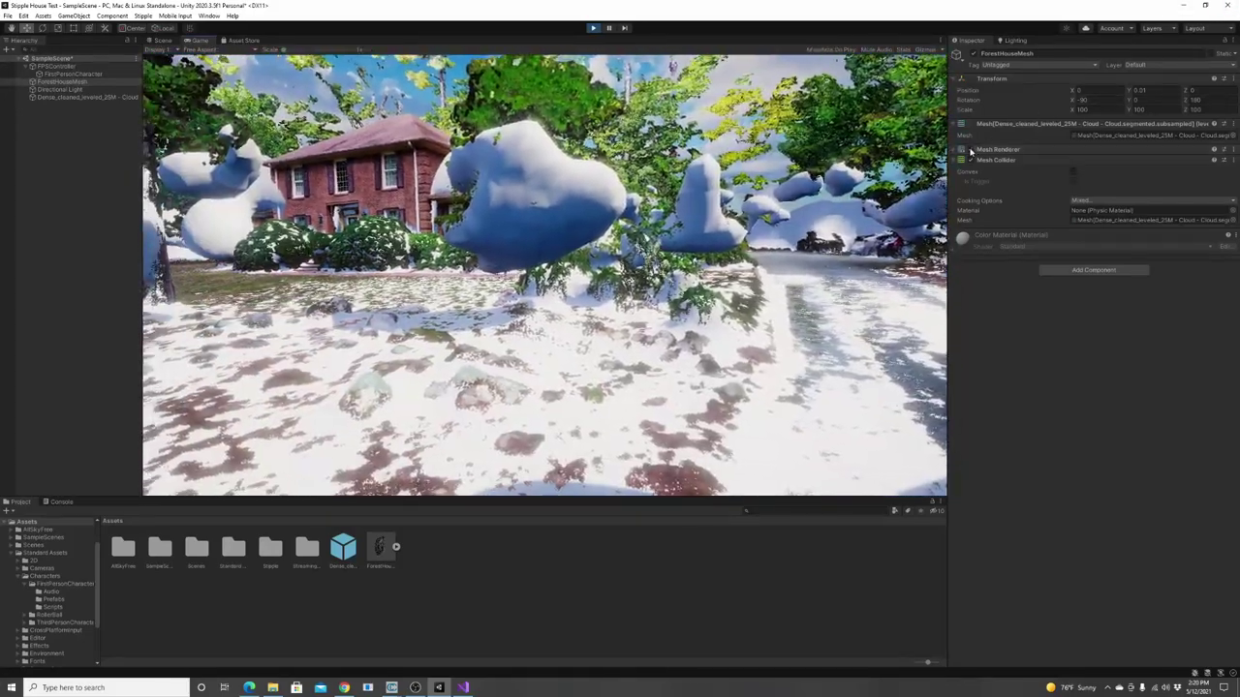
click(969, 150)
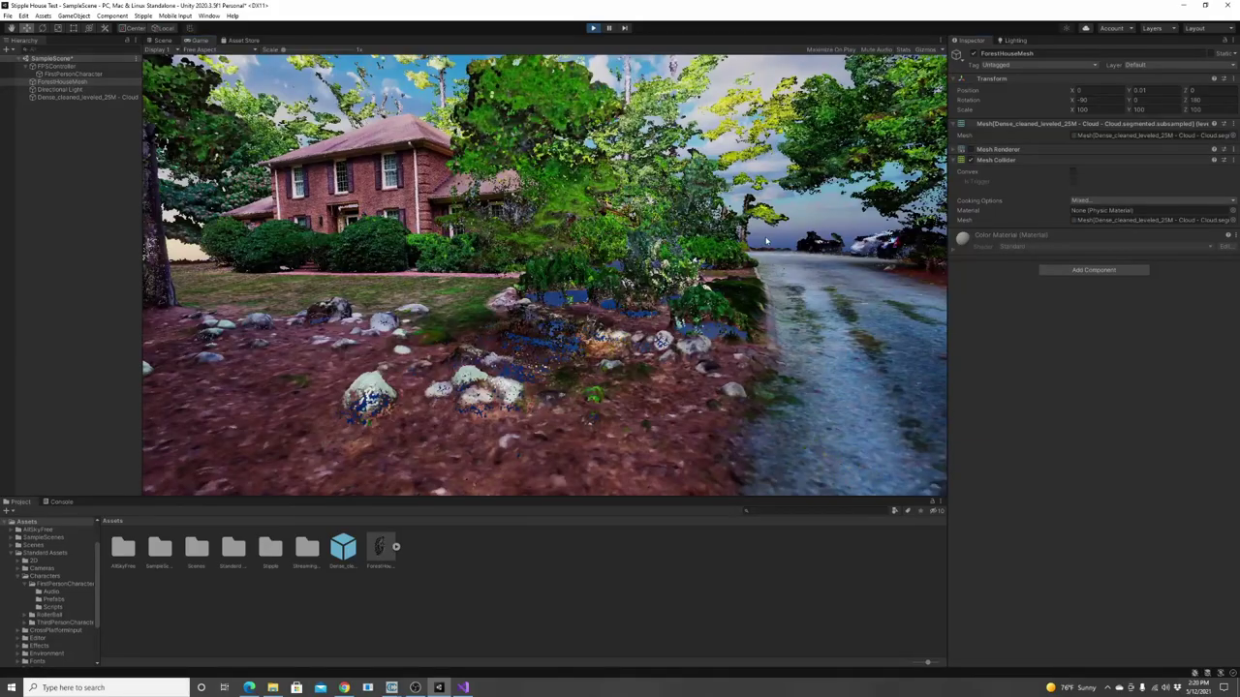
click(766, 241)
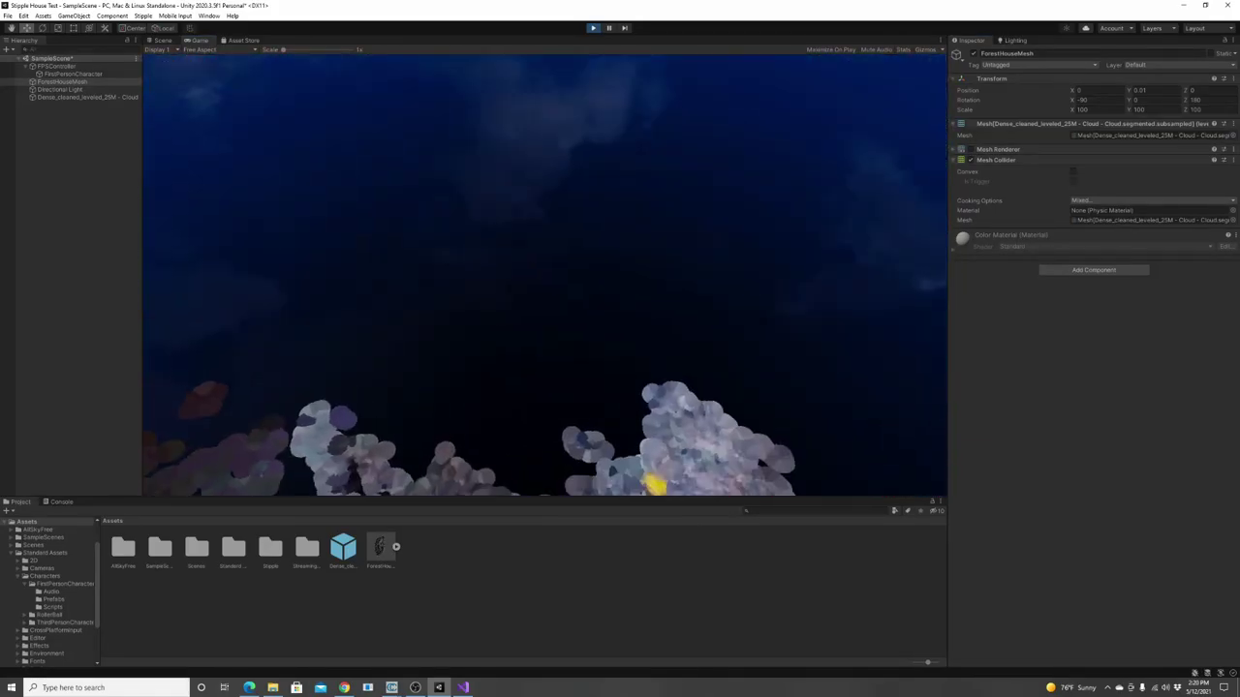
key(w)
key(w)
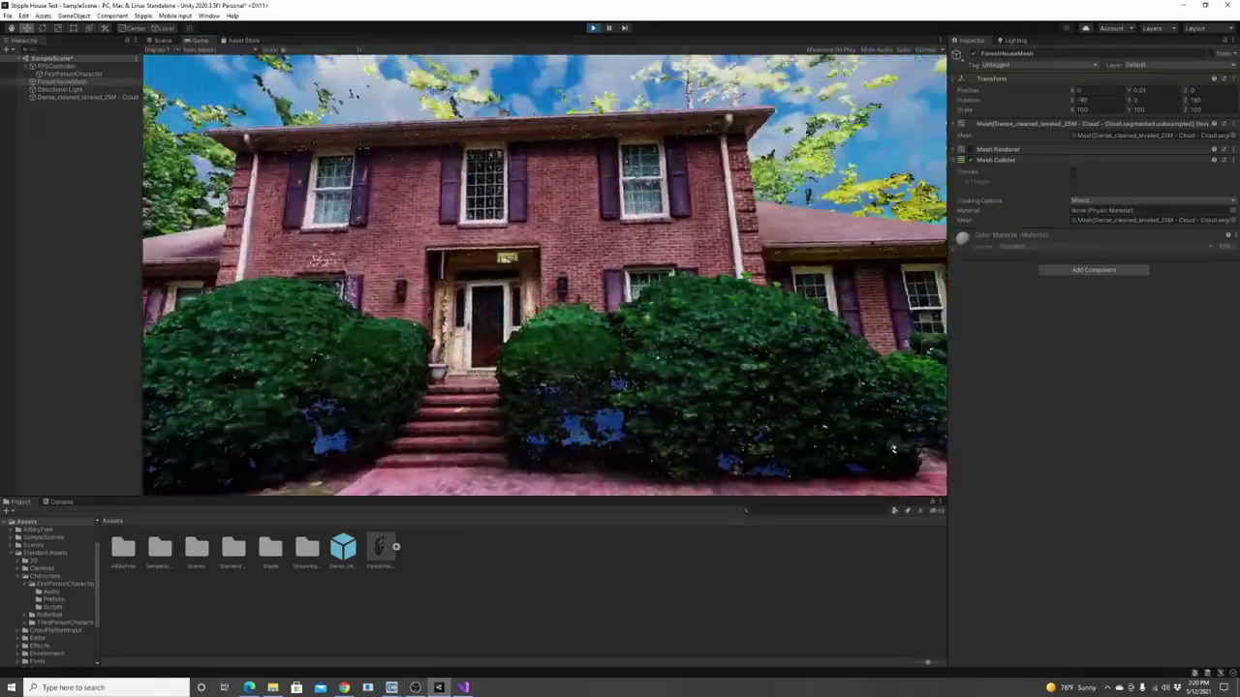
key(w)
key(w)
key(w)
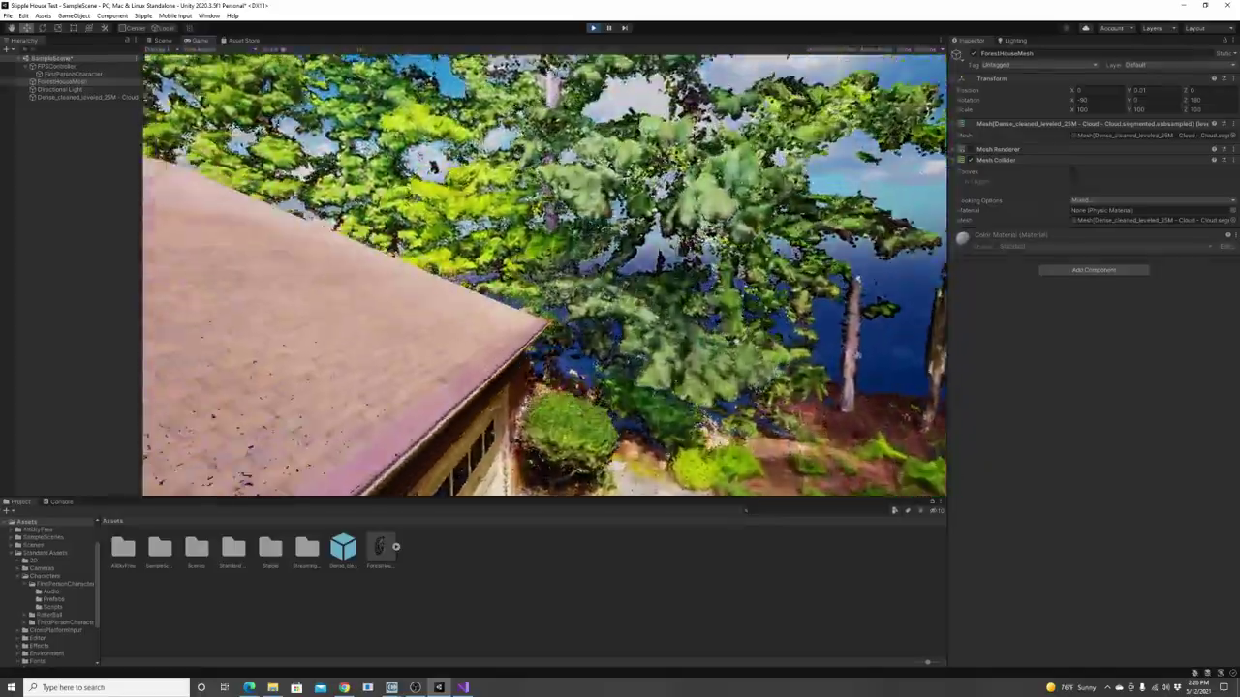
- Walk from the garage roof past the screened porch and around the brick side wall to the open lawn
key(w)
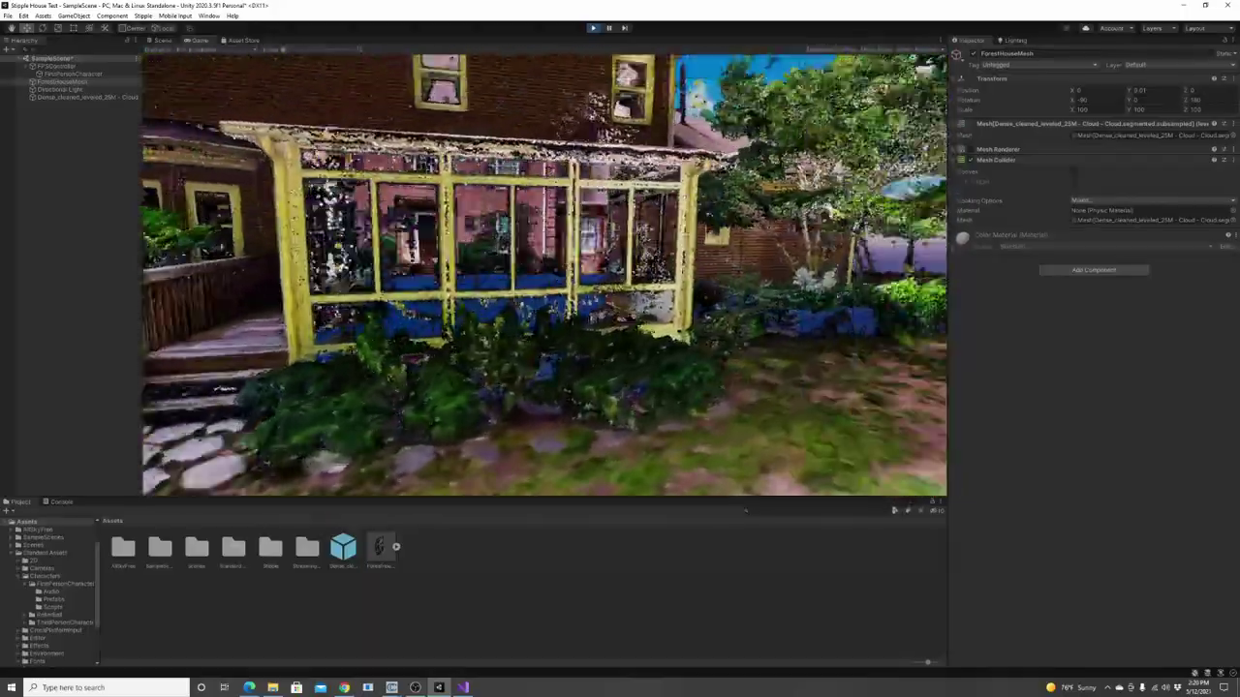
key(w)
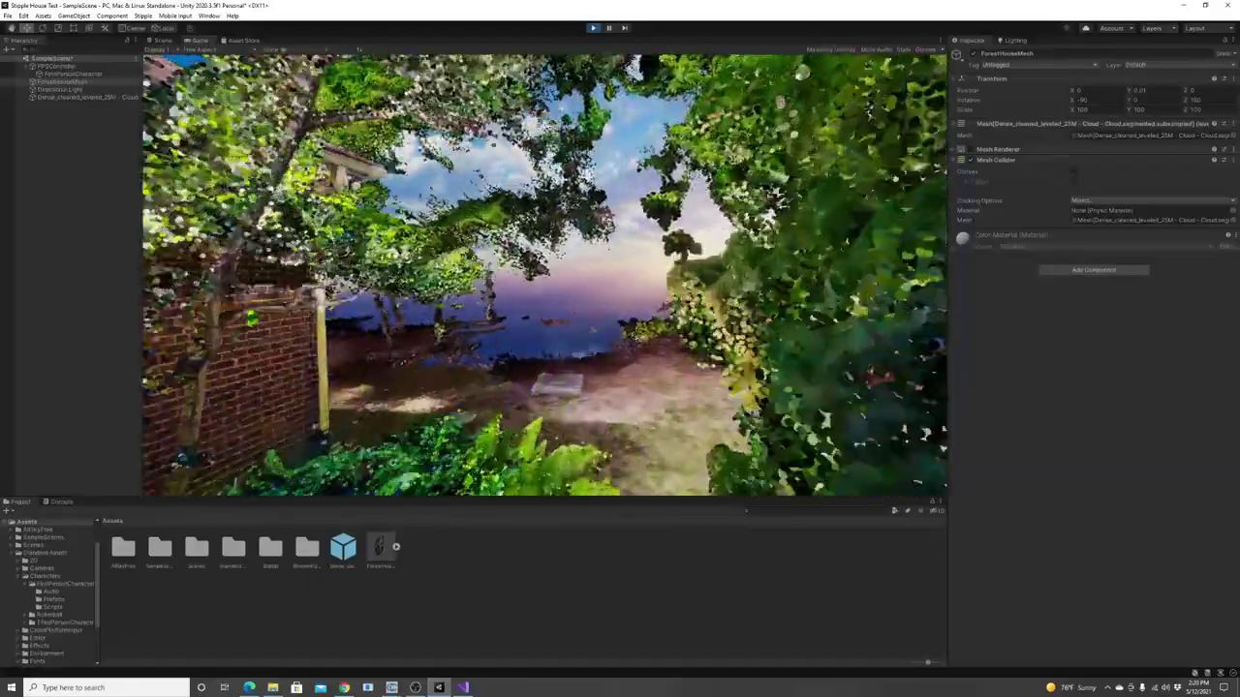
key(w)
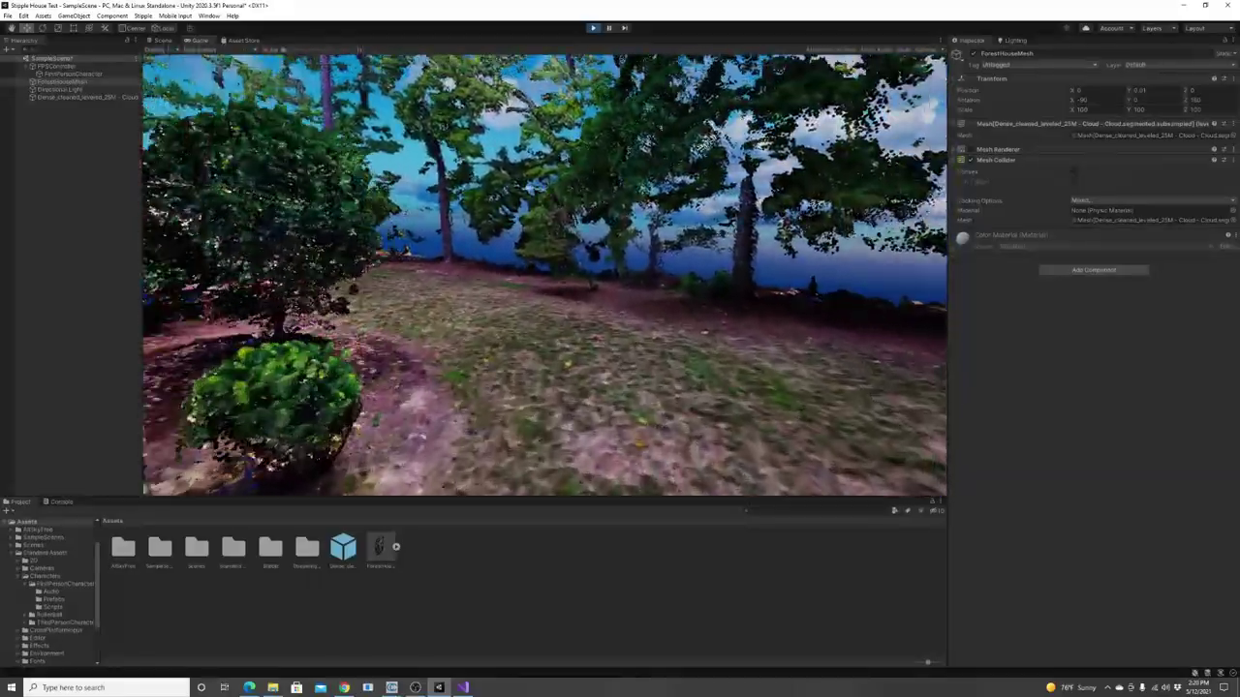
key(w)
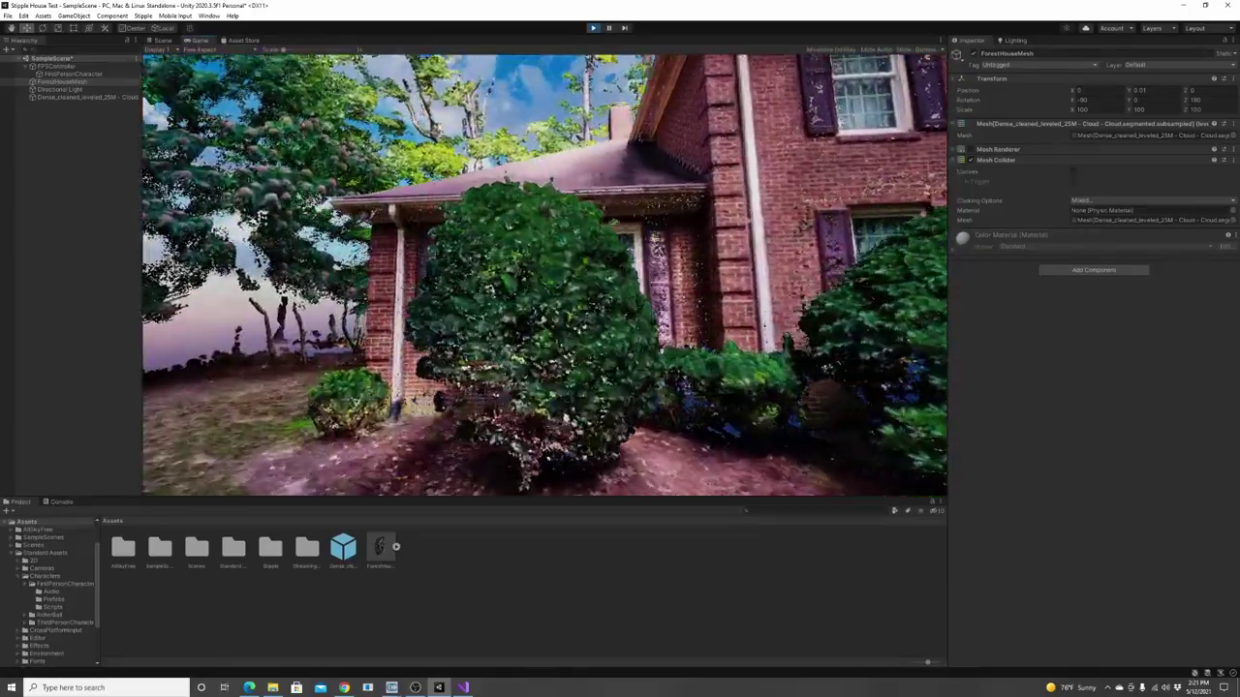
- Walk back and forth across the front lawn to view the house's entrance steps, brick path and hedges
key(a)
key(w)
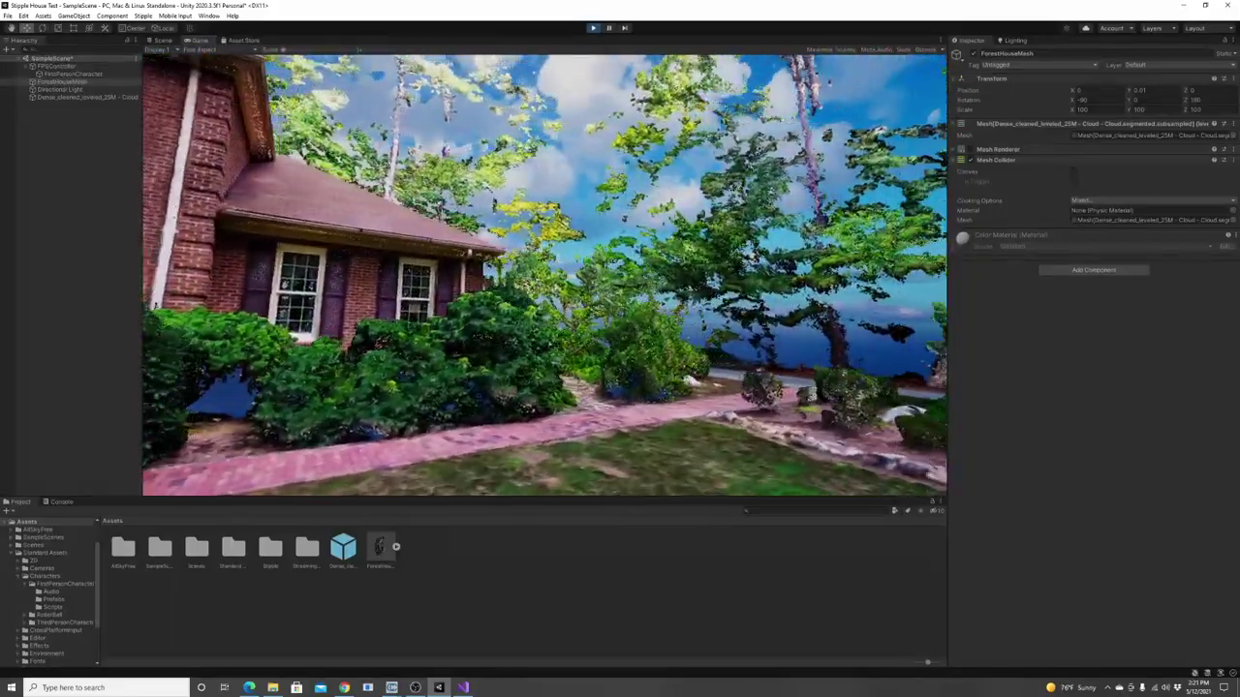
key(a)
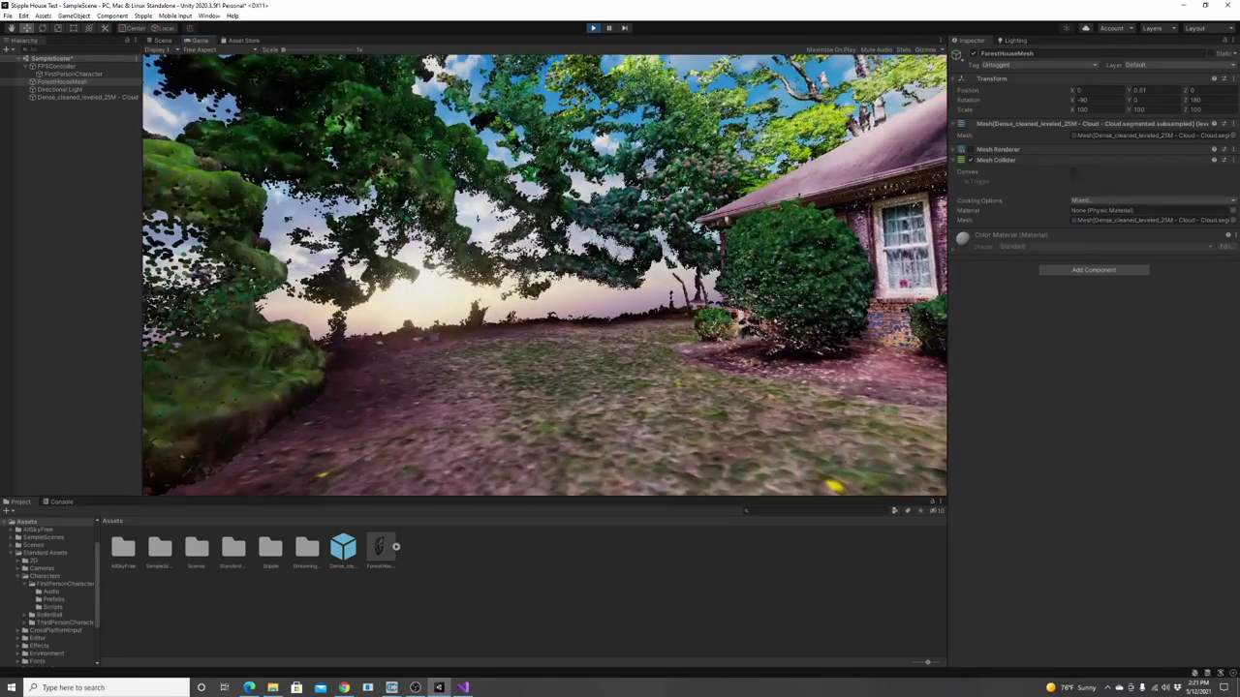
key(w)
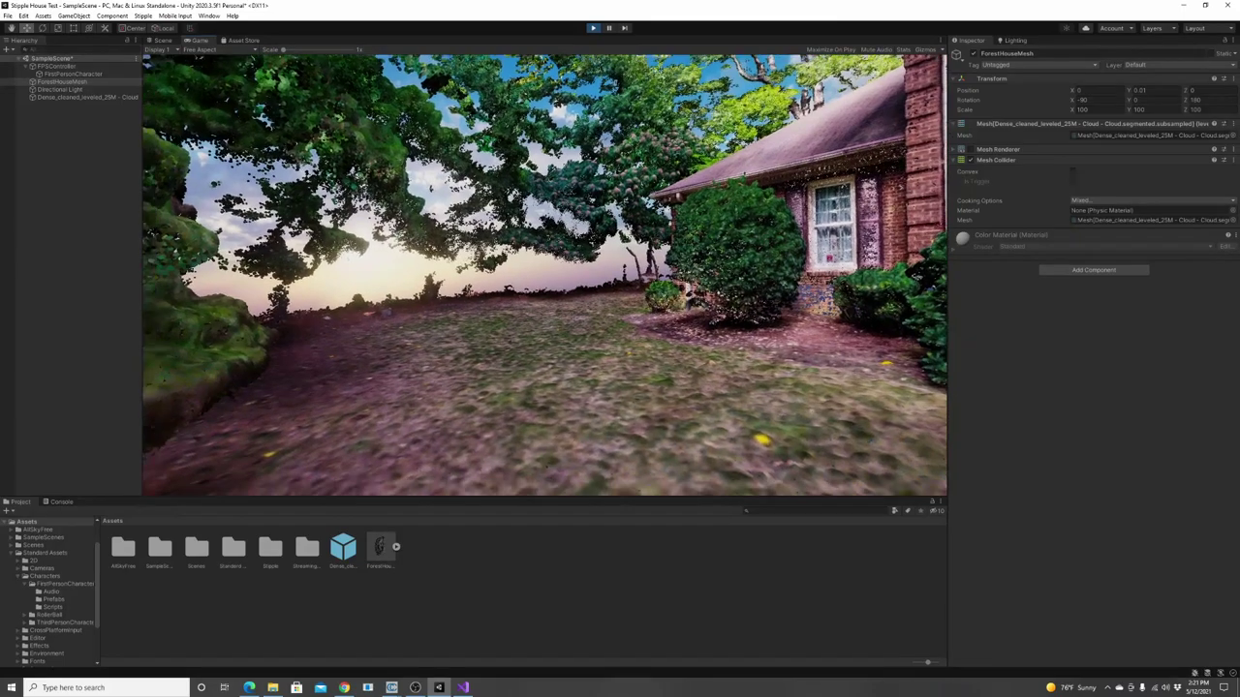
key(w)
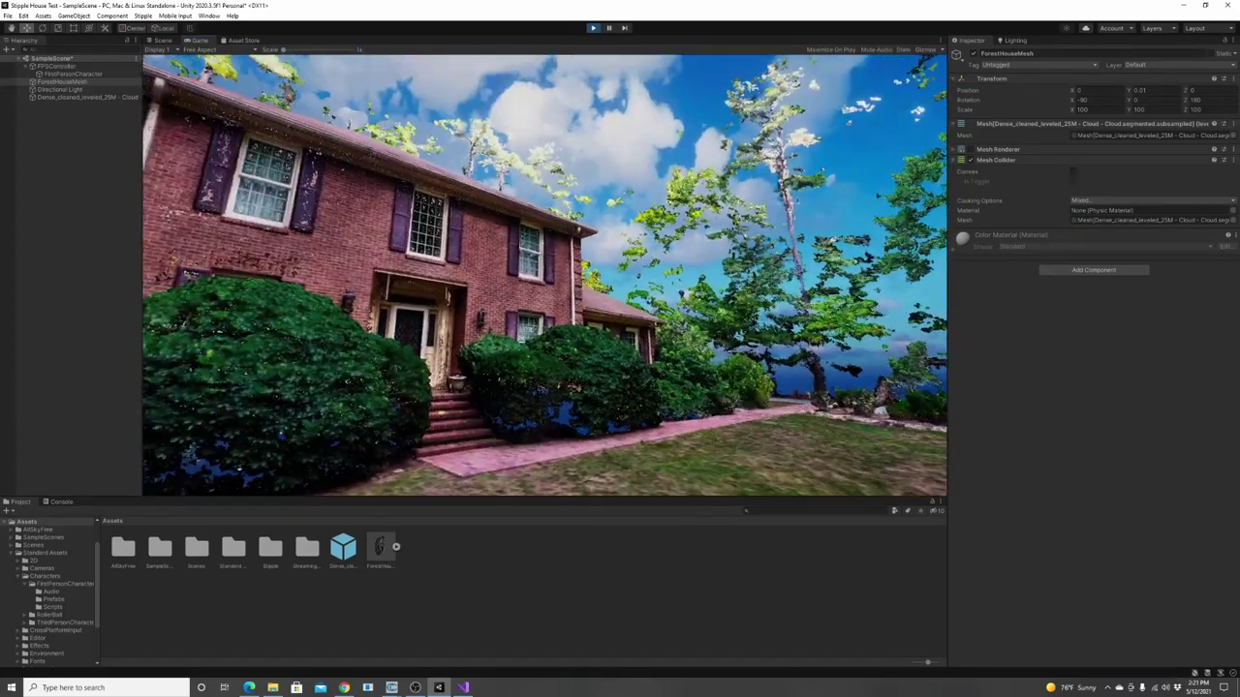
key(w)
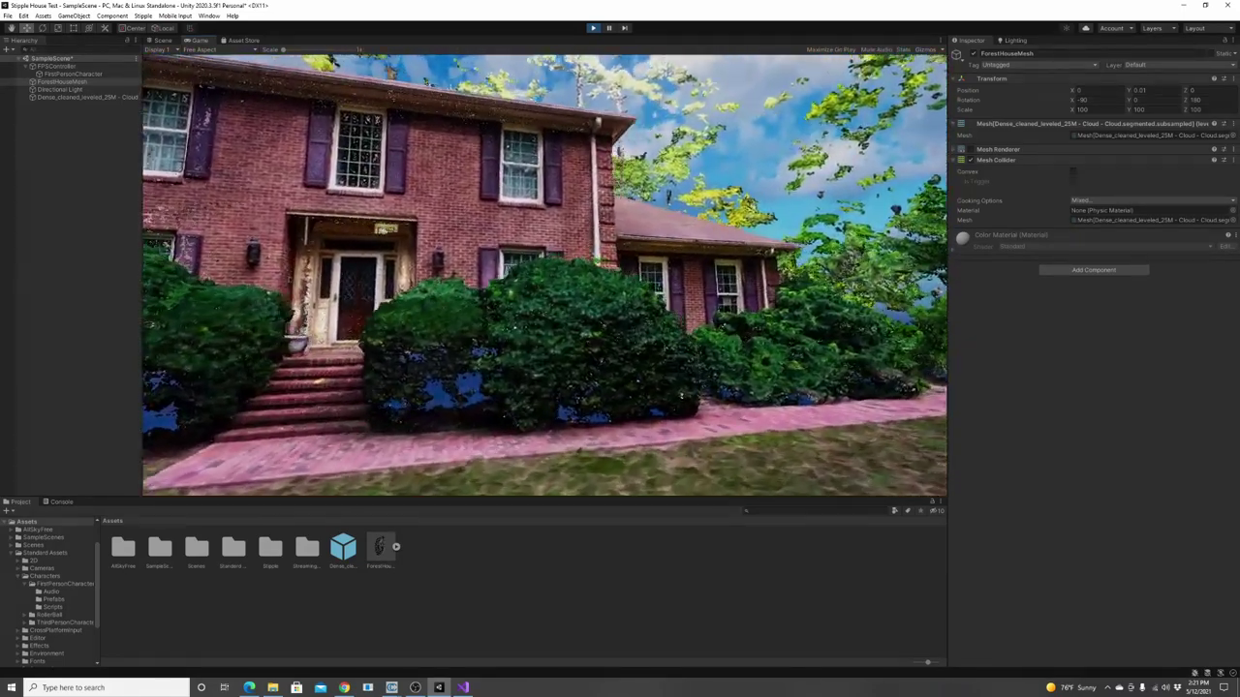
key(s)
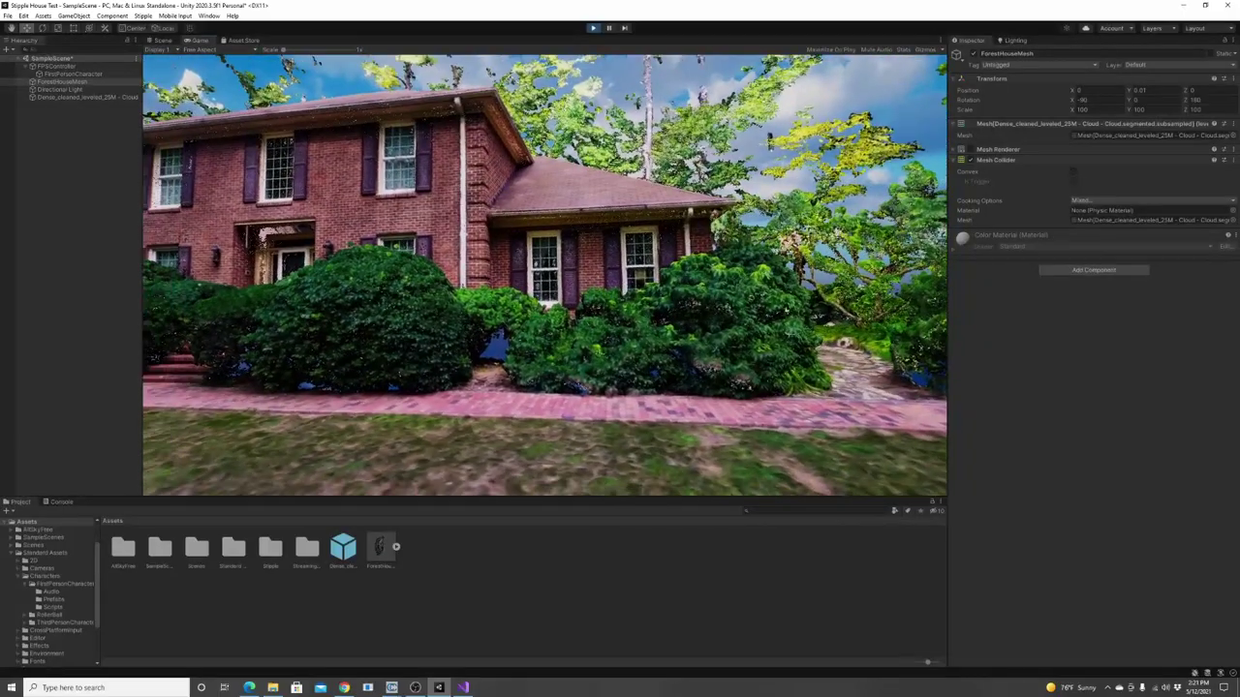